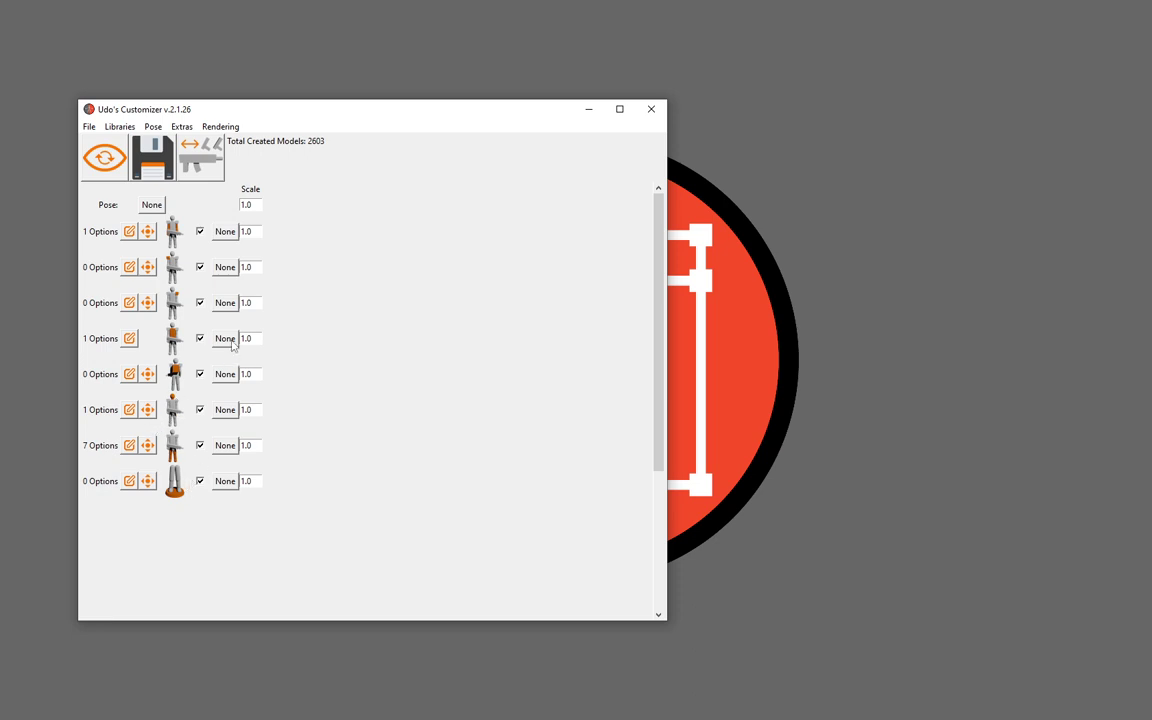
Assign the Skeleton_Torso part and rotate the preview to inspect it from the front
click(172, 340)
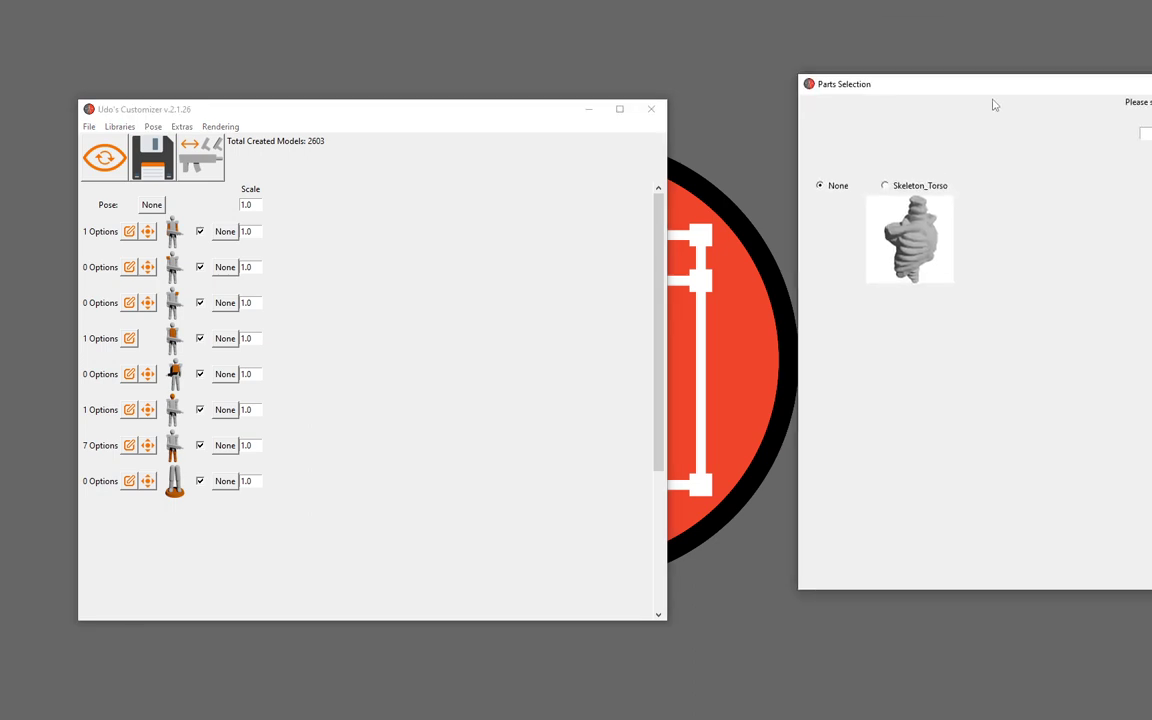
drag(838, 100, 448, 100)
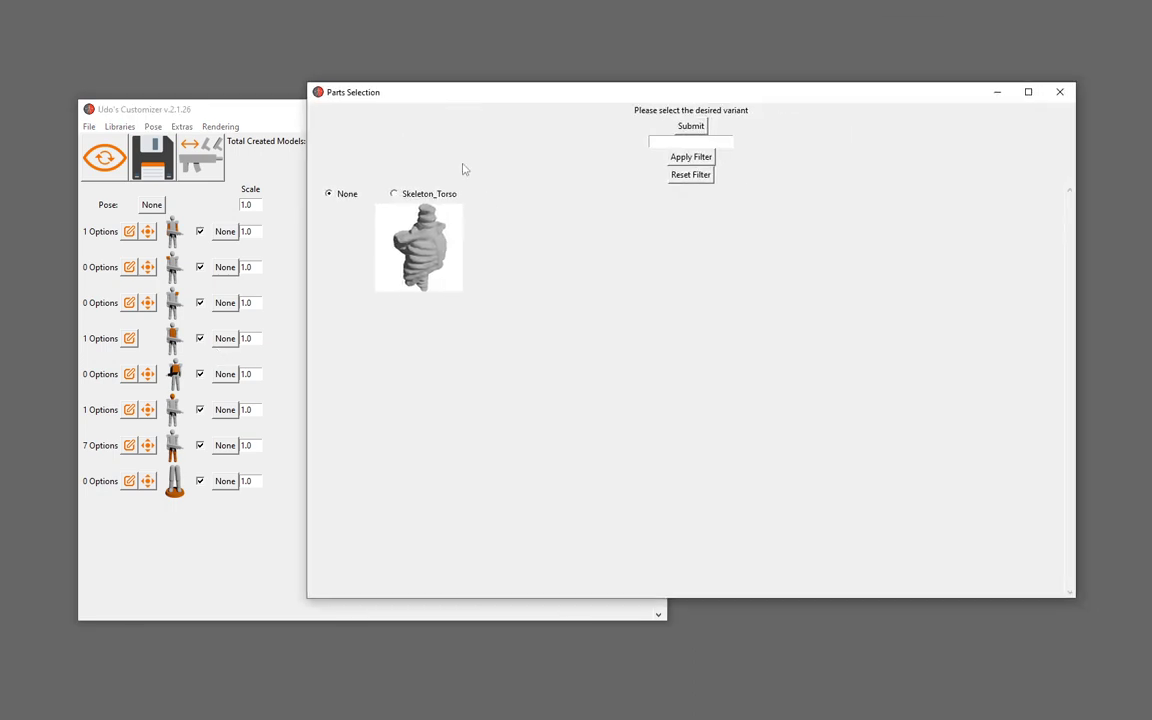
click(393, 193)
click(692, 127)
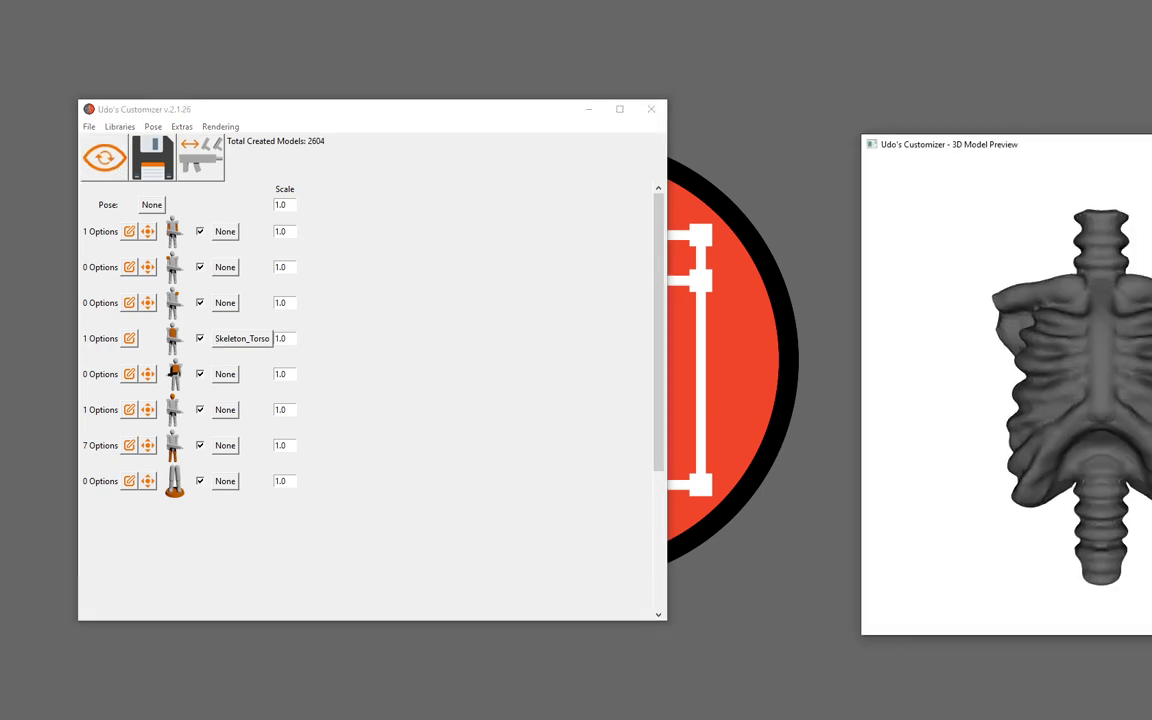
drag(1100, 147, 763, 80)
mouse_move(640, 250)
mouse_down()
mouse_move(676, 275)
mouse_move(824, 323)
mouse_move(707, 303)
mouse_move(684, 285)
mouse_up()
mouse_move(704, 88)
mouse_down()
mouse_move(836, 85)
mouse_move(824, 102)
mouse_up()
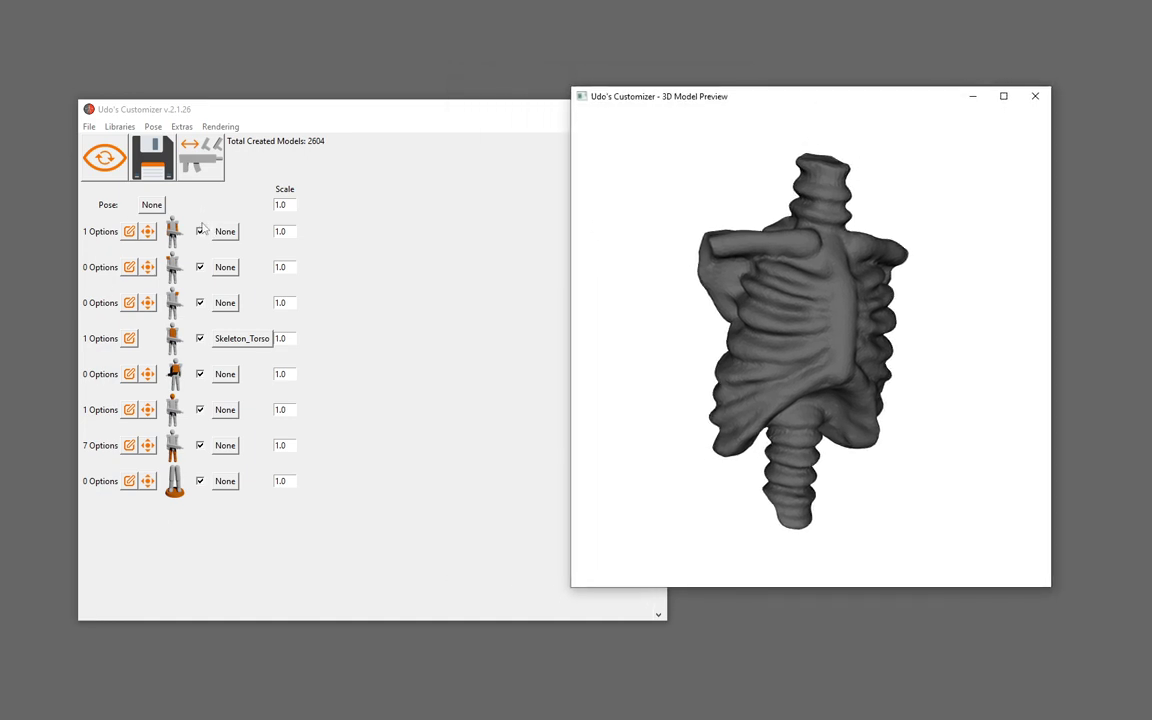
Assign the ww_Bow part to the first-row slot
click(227, 238)
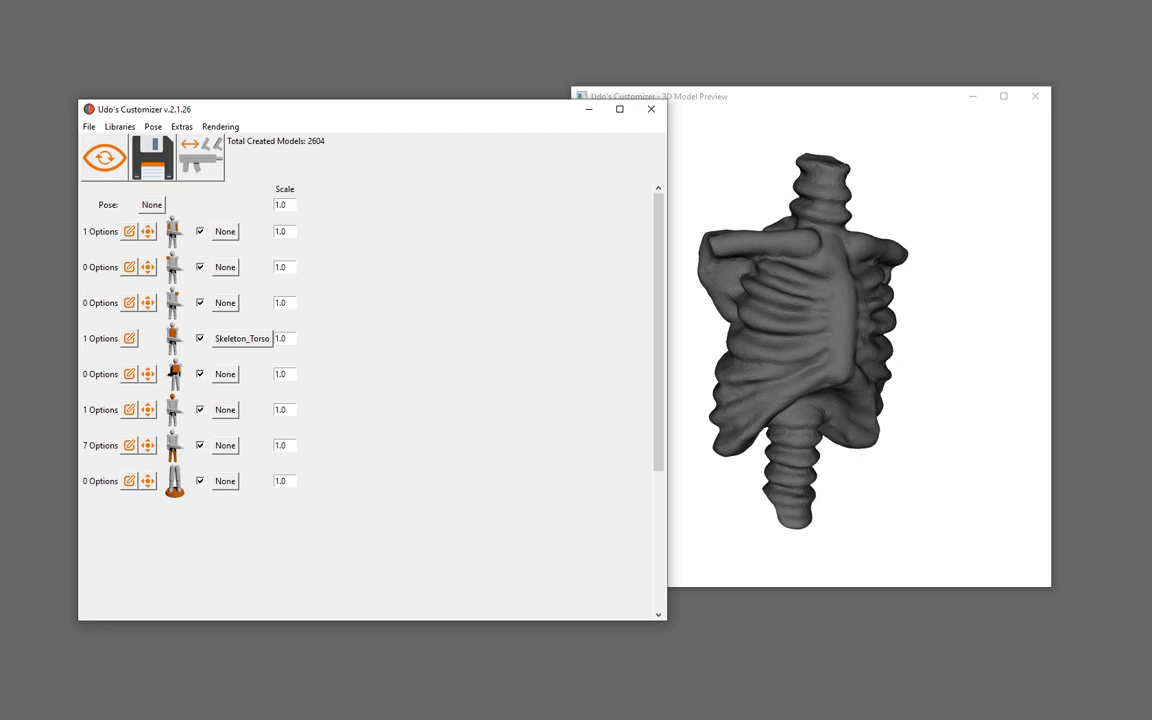
drag(990, 104, 586, 82)
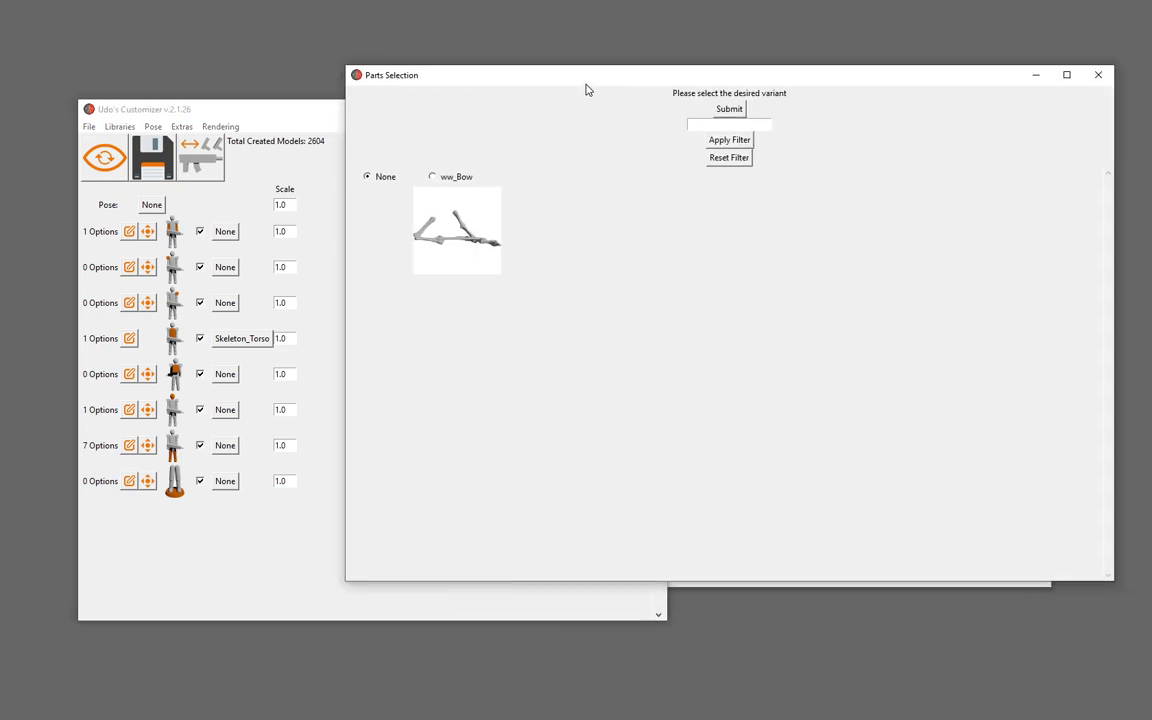
click(429, 175)
click(727, 107)
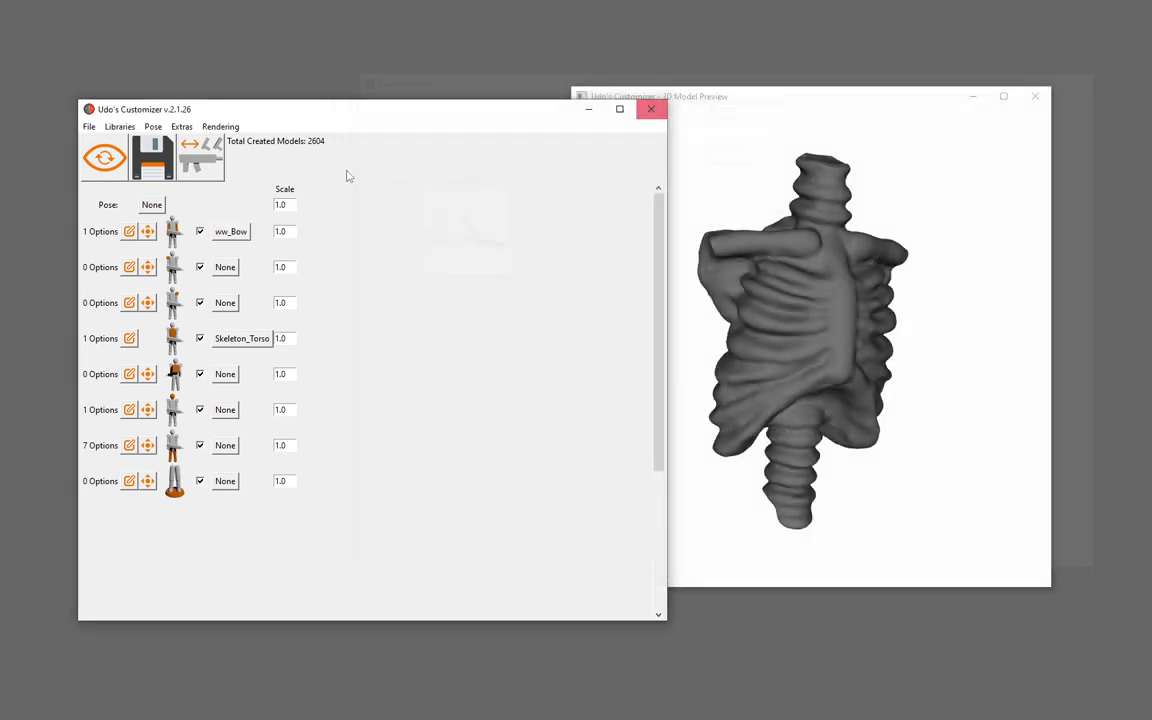
Randomly fill the remaining slots, then frame the full bow-drawing skeleton archer in the preview
click(90, 127)
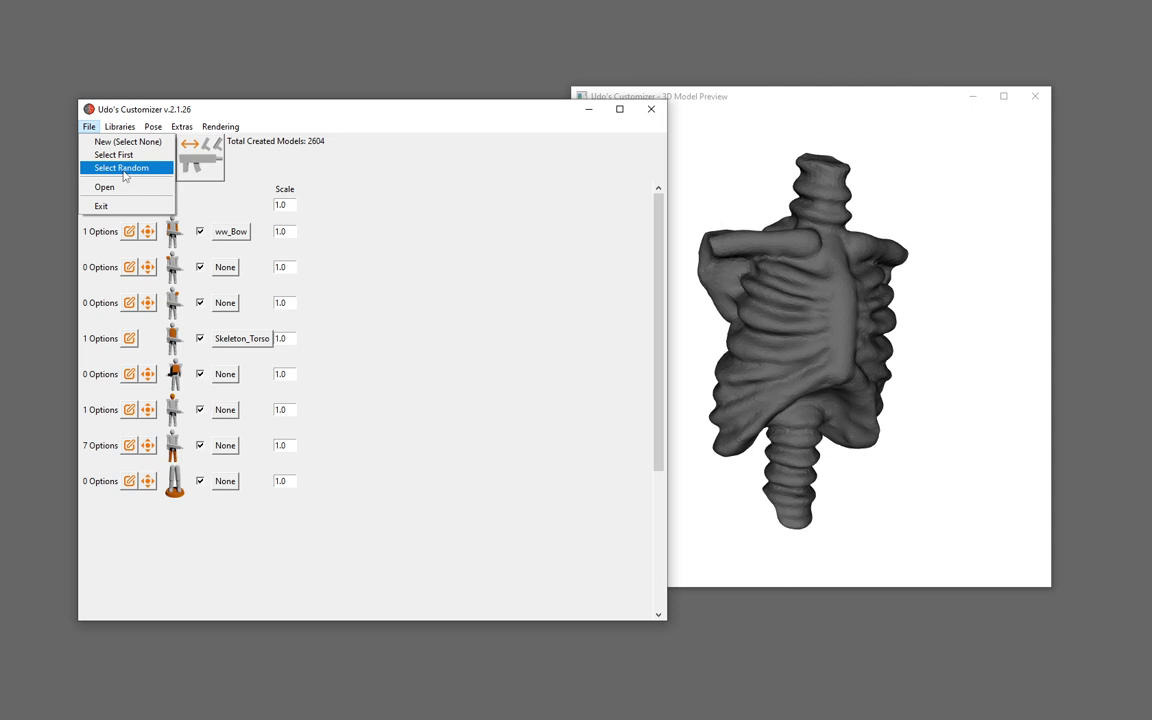
click(122, 168)
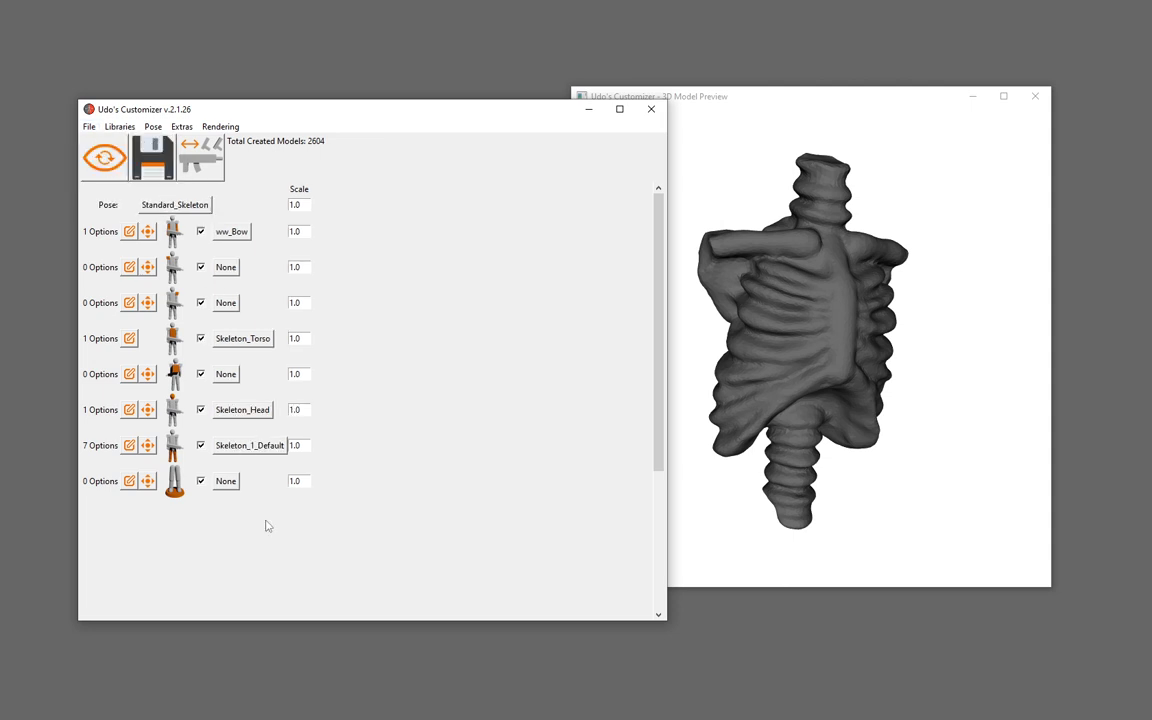
mouse_move(912, 374)
mouse_down()
mouse_move(900, 330)
mouse_move(946, 434)
mouse_move(892, 325)
mouse_move(719, 73)
mouse_up()
scroll(900, 330, down, 5)
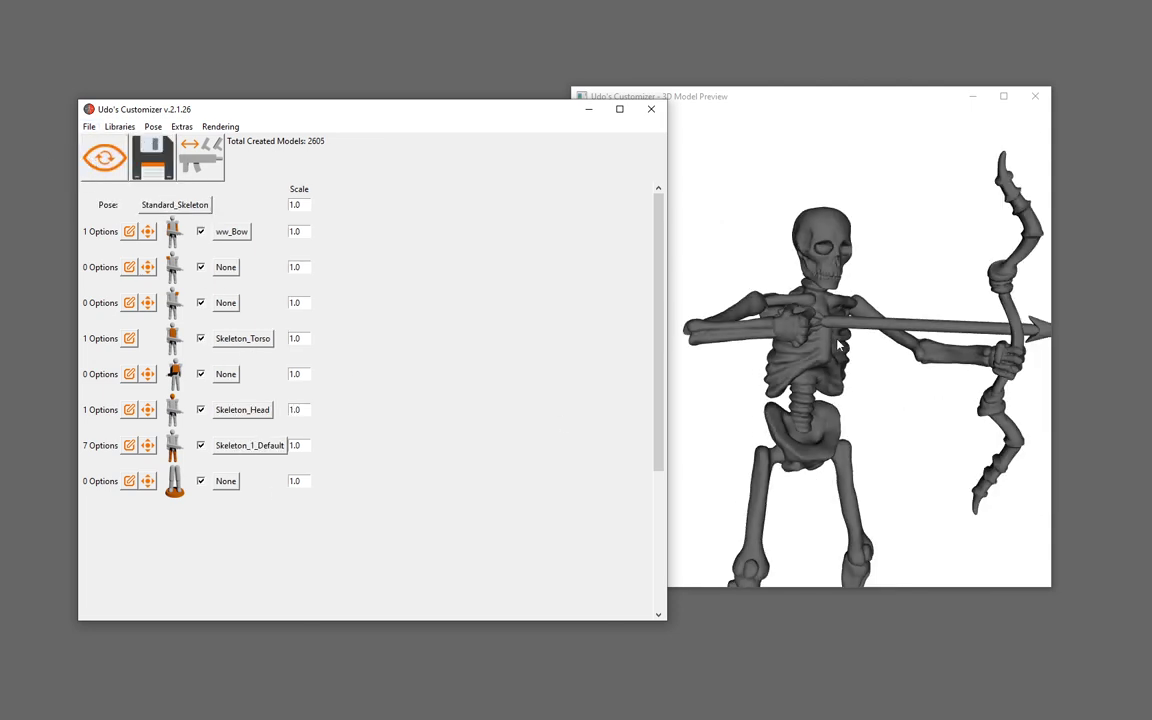
drag(774, 339, 825, 318)
middle_drag(825, 318, 827, 295)
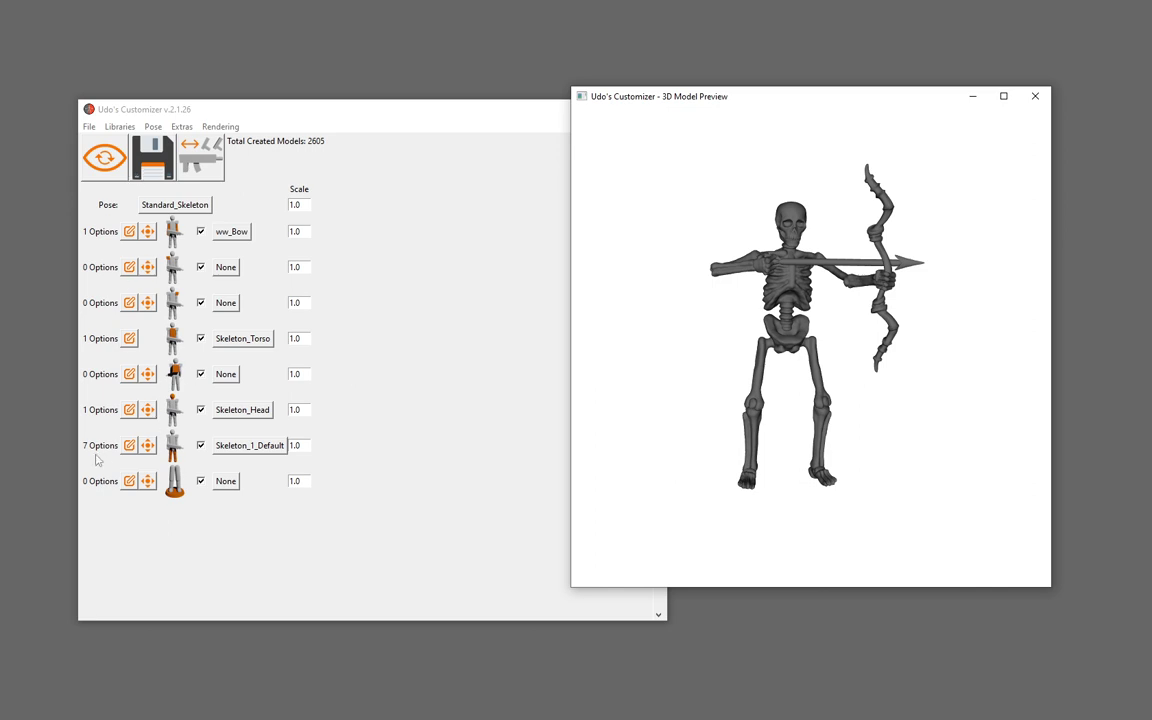
Swap the legs to Skeleton_5_Kicking and orbit the preview to check the wide stride
click(246, 440)
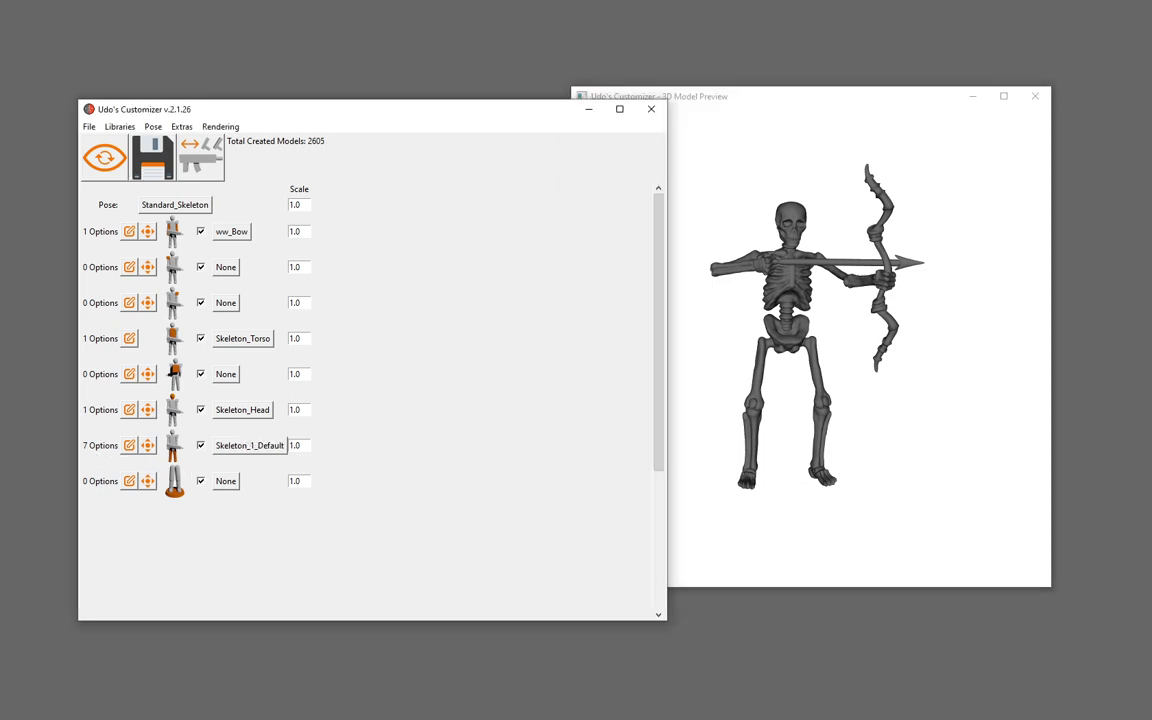
drag(962, 81, 476, 81)
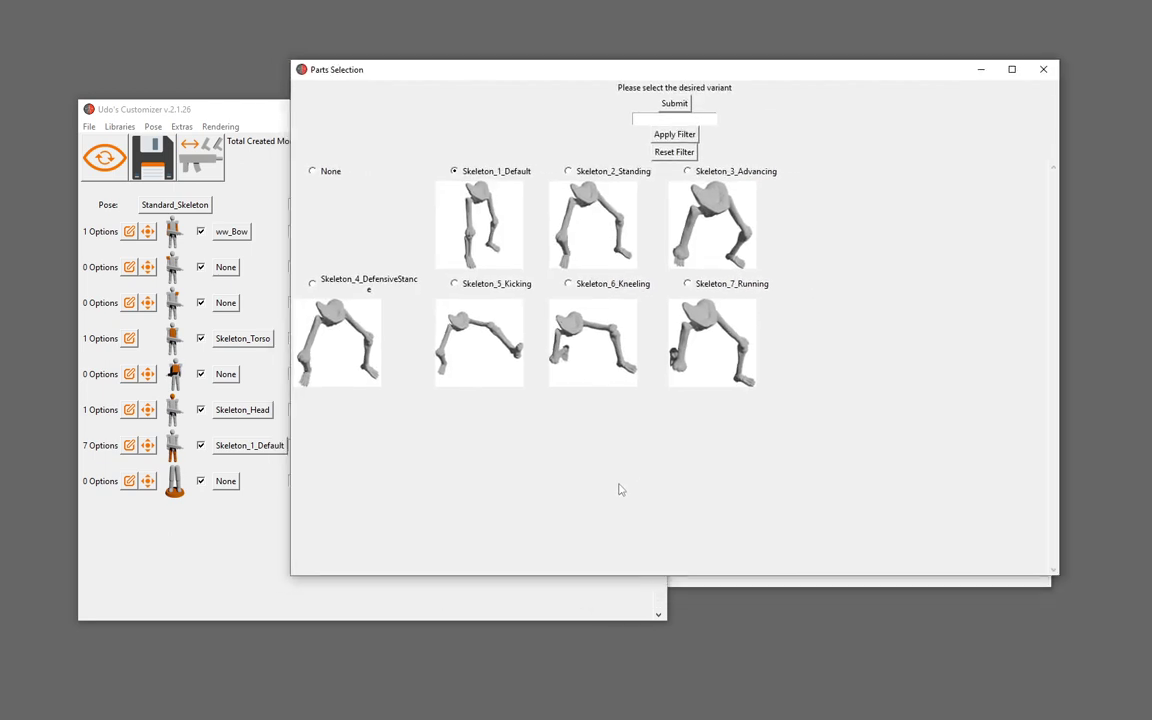
click(505, 286)
click(676, 104)
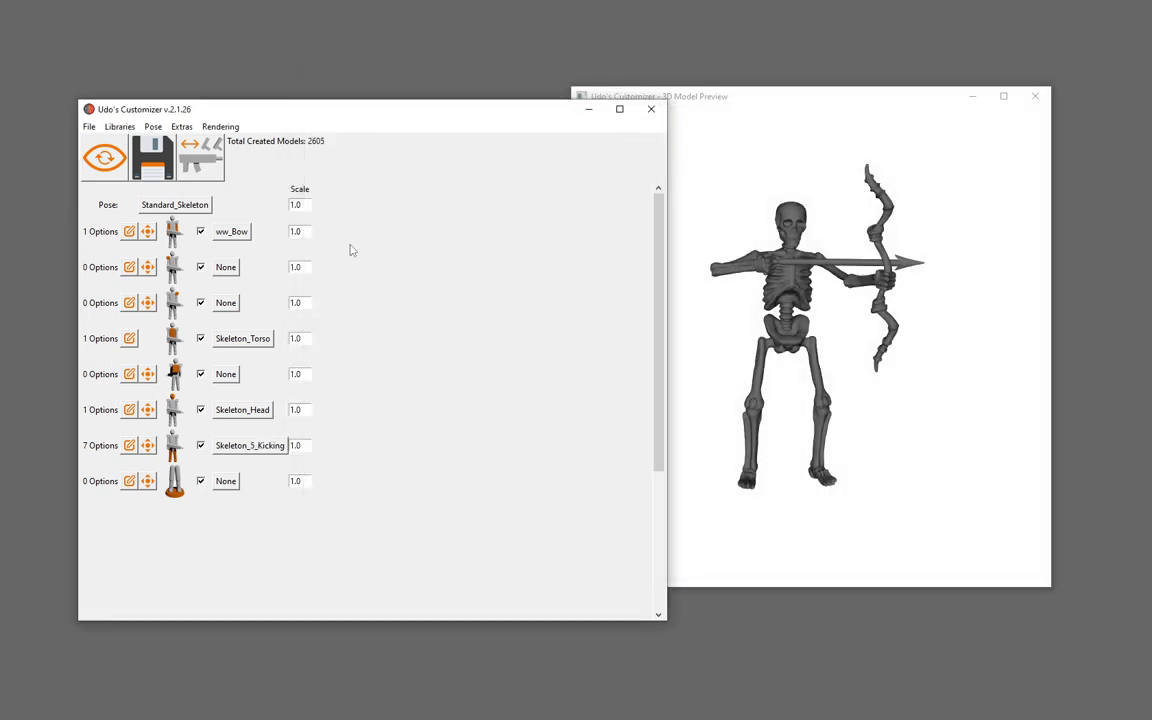
mouse_move(697, 362)
mouse_down()
mouse_move(895, 348)
mouse_move(868, 358)
mouse_move(882, 367)
mouse_move(771, 383)
mouse_move(817, 420)
mouse_up()
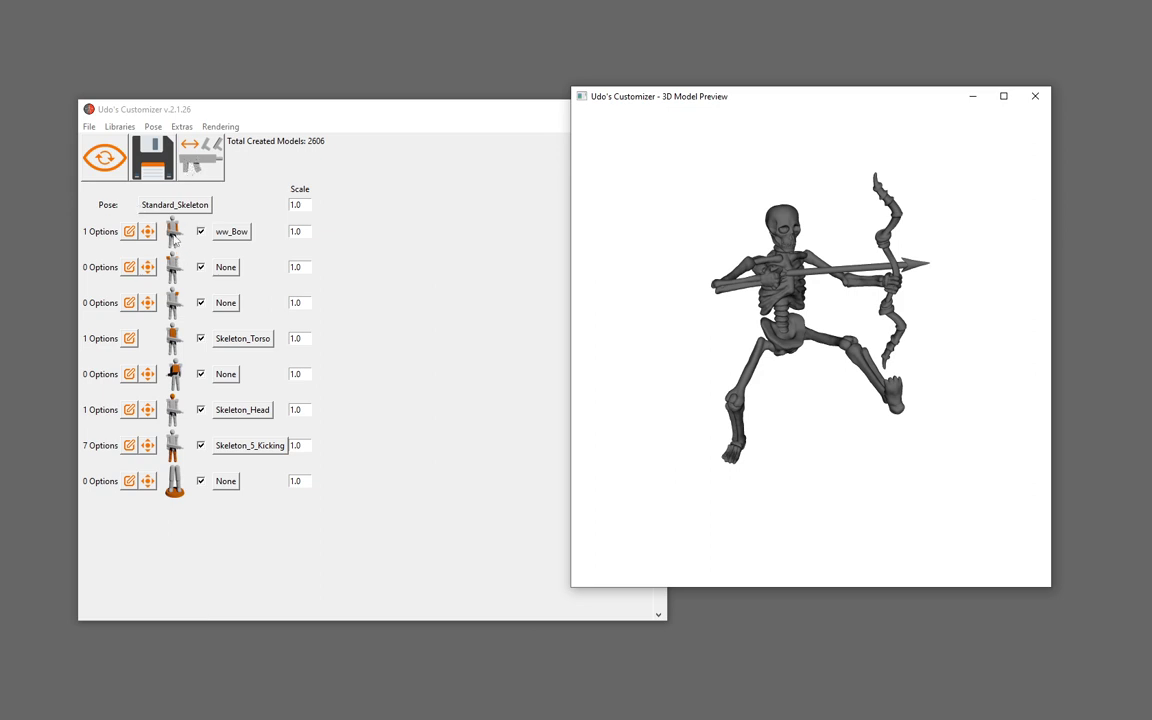
drag(830, 324, 836, 470)
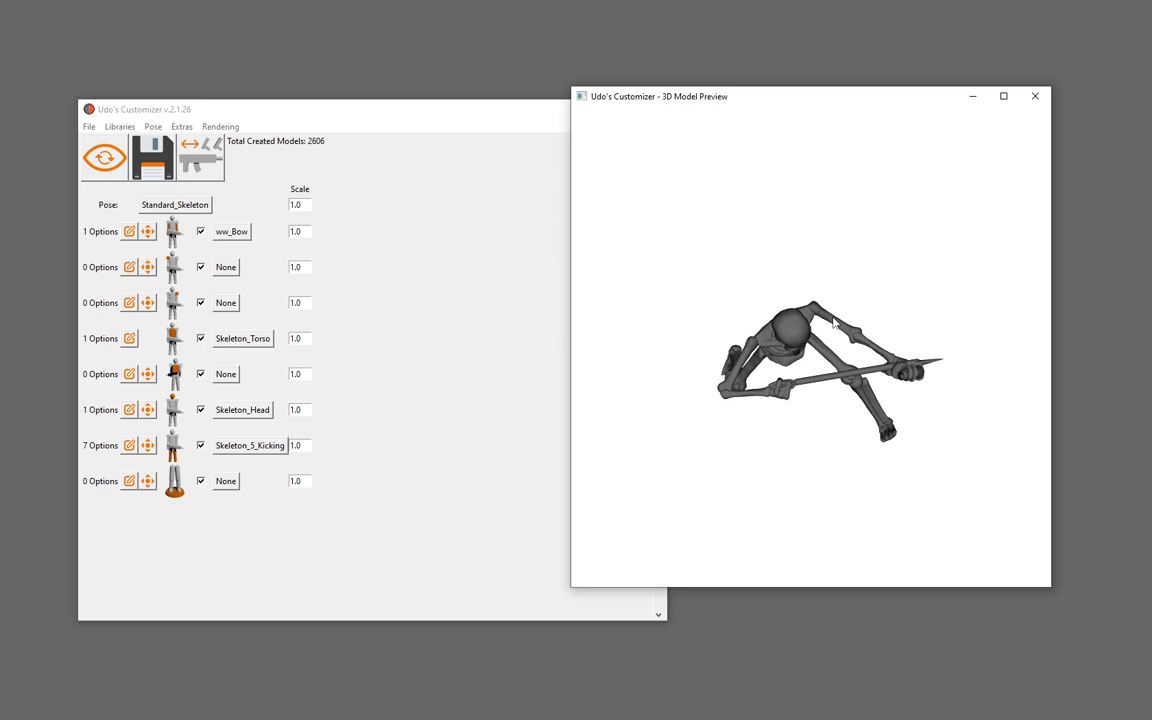
drag(764, 416, 772, 250)
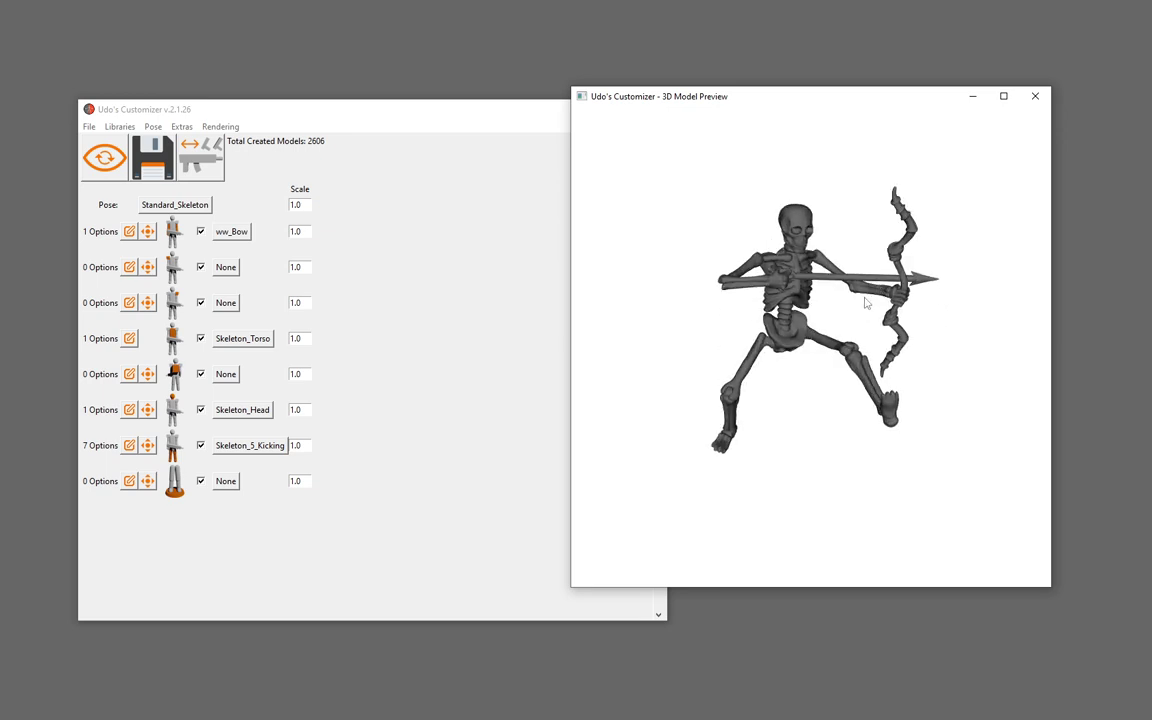
Enable separate arm and hand-held slots and regenerate the model with a shield
click(192, 145)
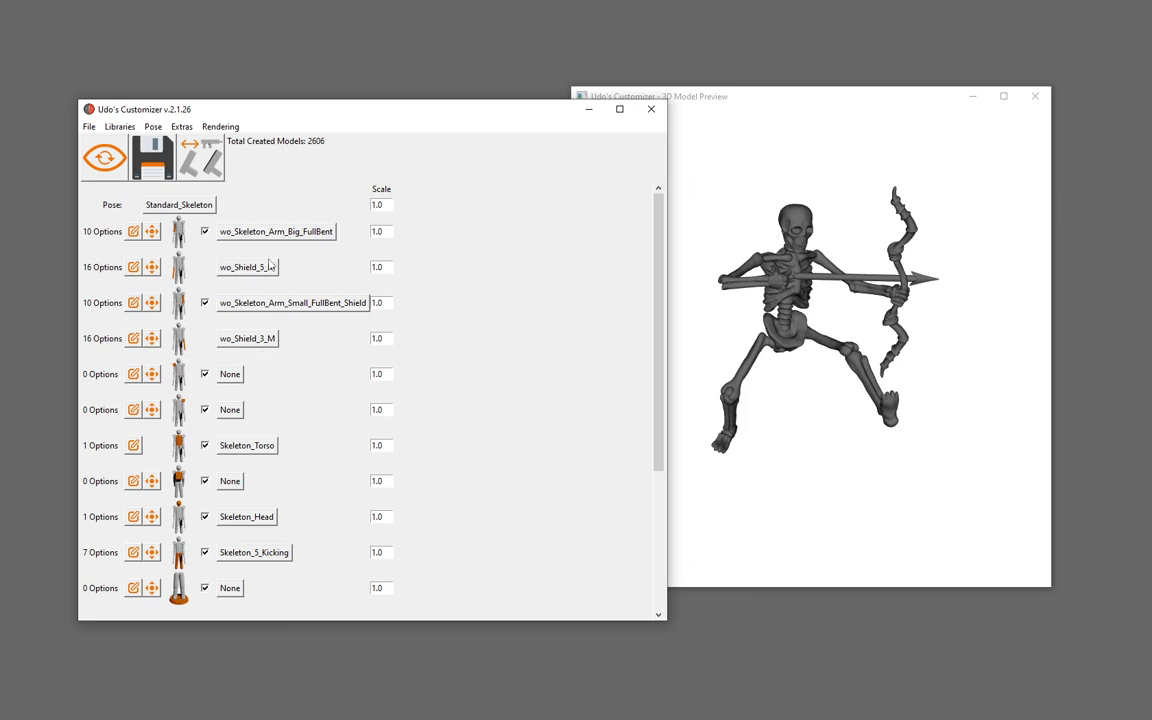
click(115, 165)
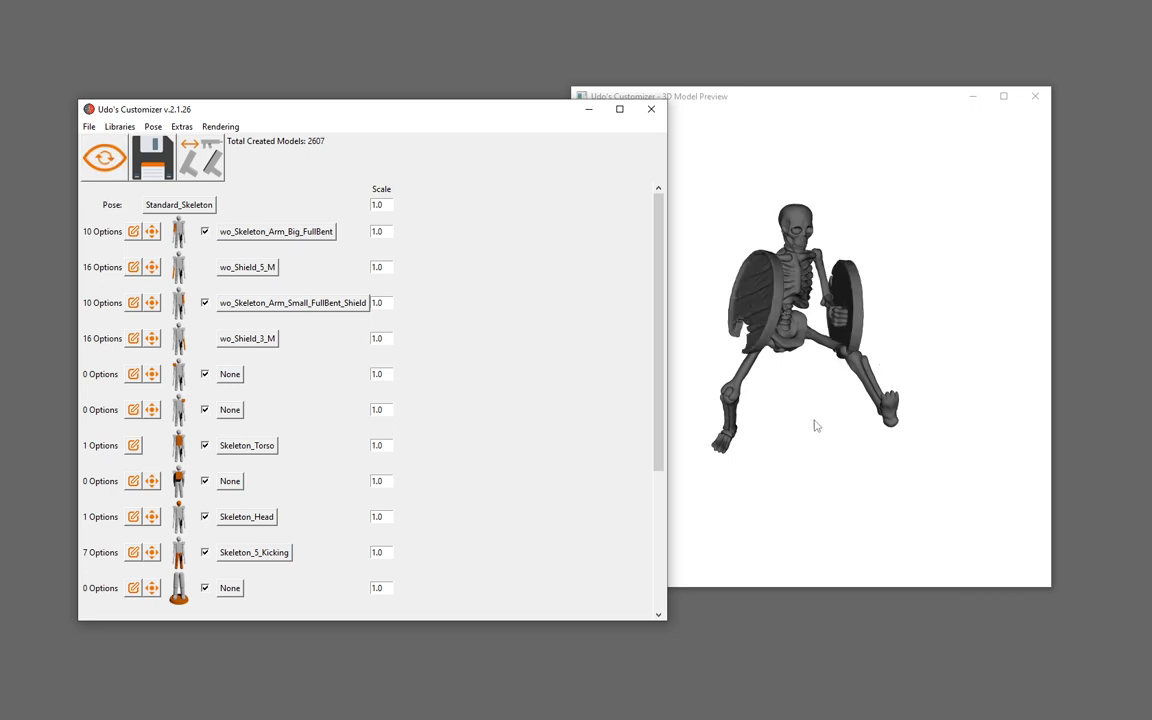
mouse_move(815, 424)
mouse_down()
mouse_move(715, 342)
mouse_move(802, 442)
mouse_move(811, 556)
mouse_move(841, 453)
mouse_move(802, 442)
mouse_up()
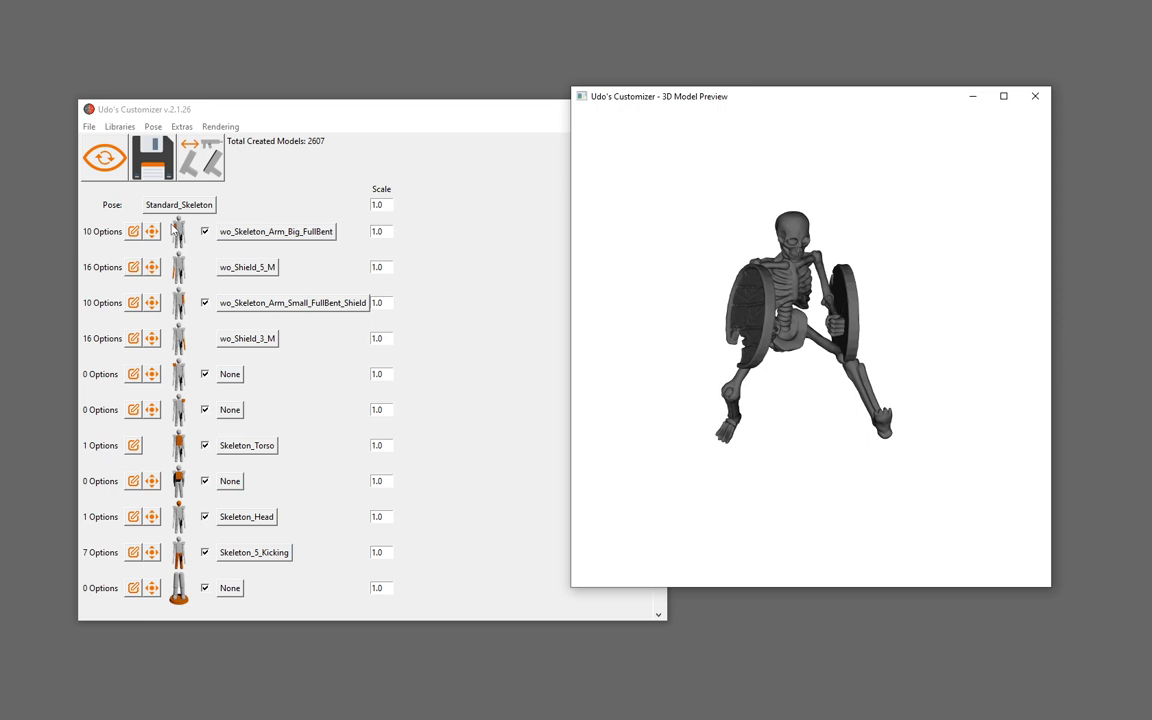
Keep the wo_Skeleton_Arm_Big_FullBent arm and replace wo_Shield_5_M with wo_Sword
click(178, 235)
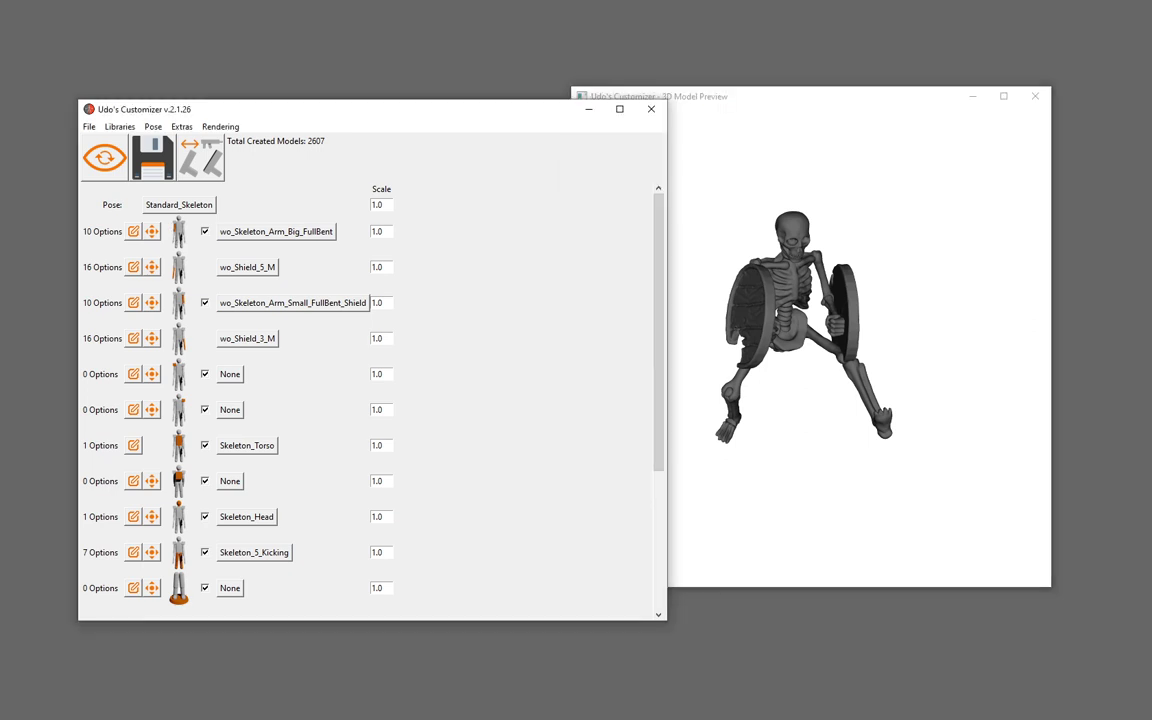
drag(880, 118, 480, 72)
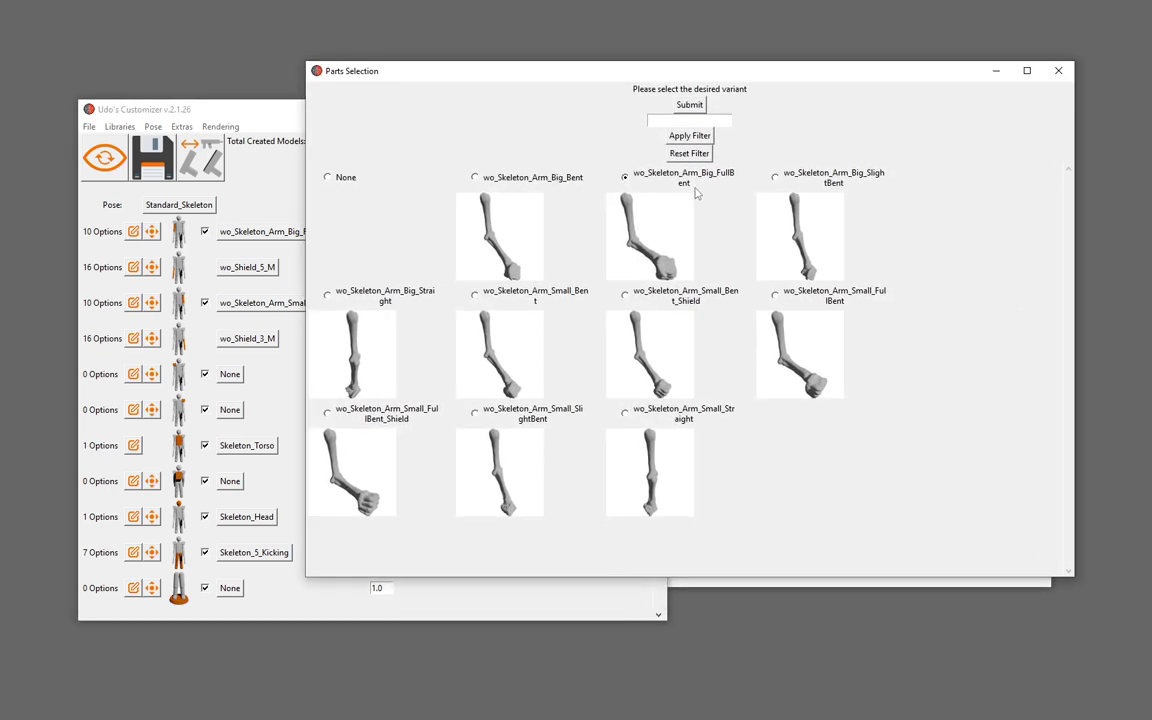
click(1058, 70)
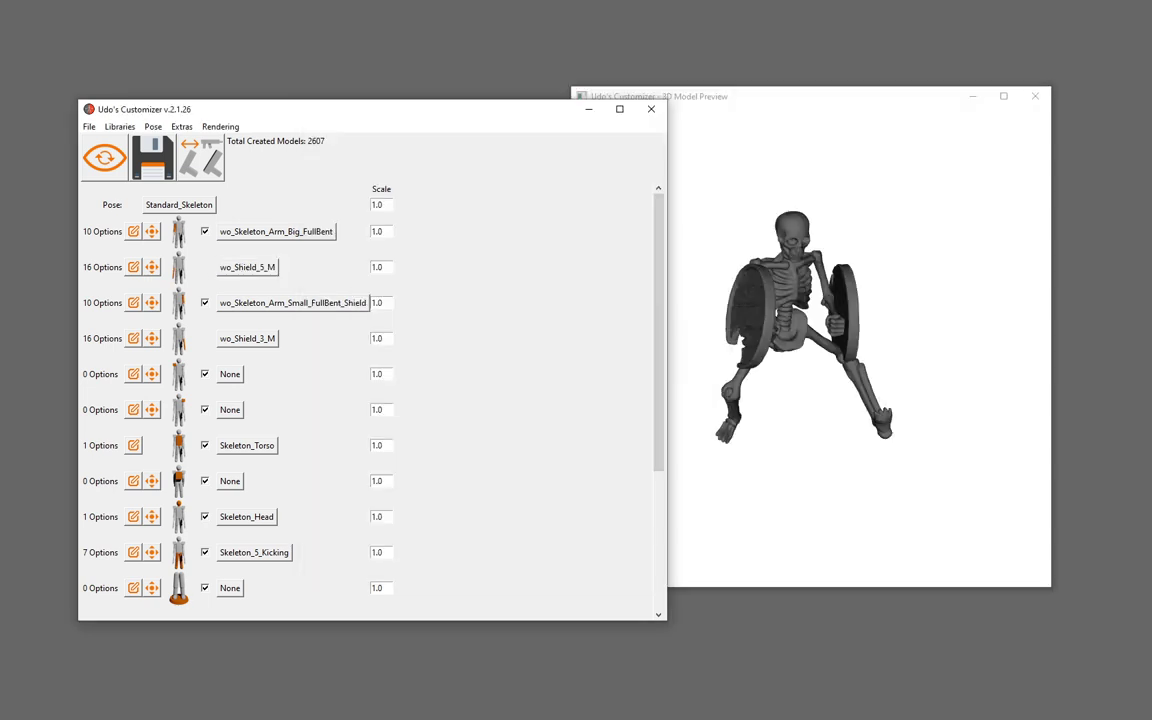
click(250, 268)
drag(1067, 157, 540, 68)
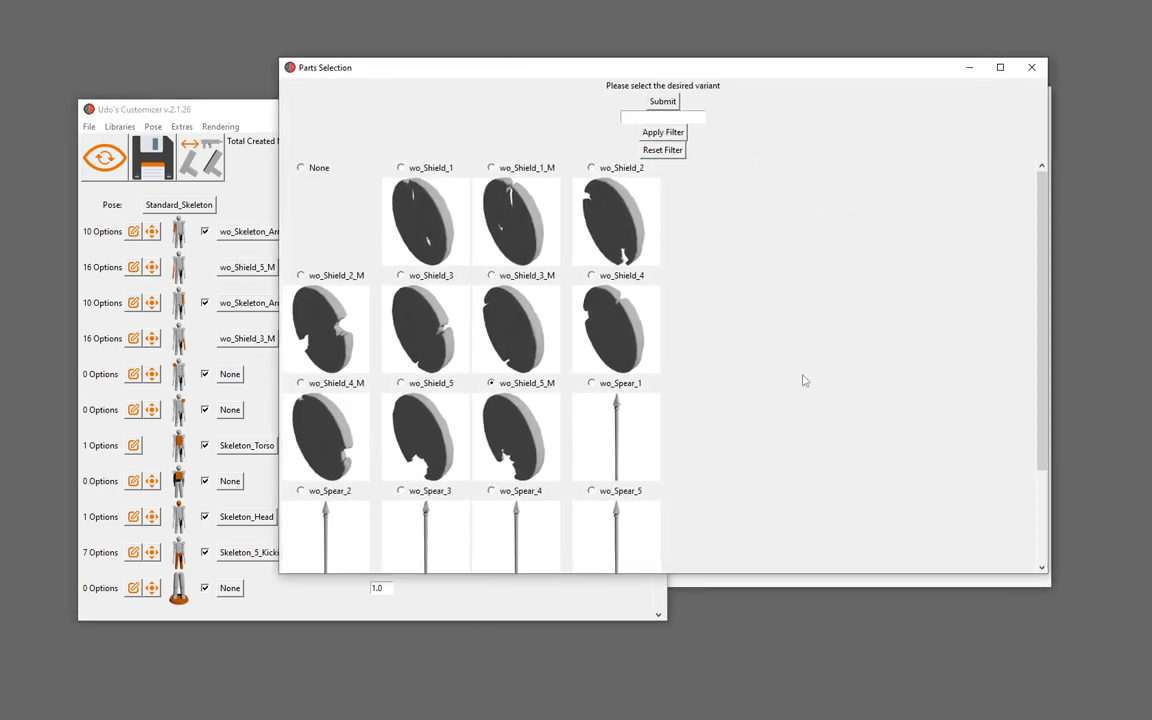
scroll(805, 380, down, 3)
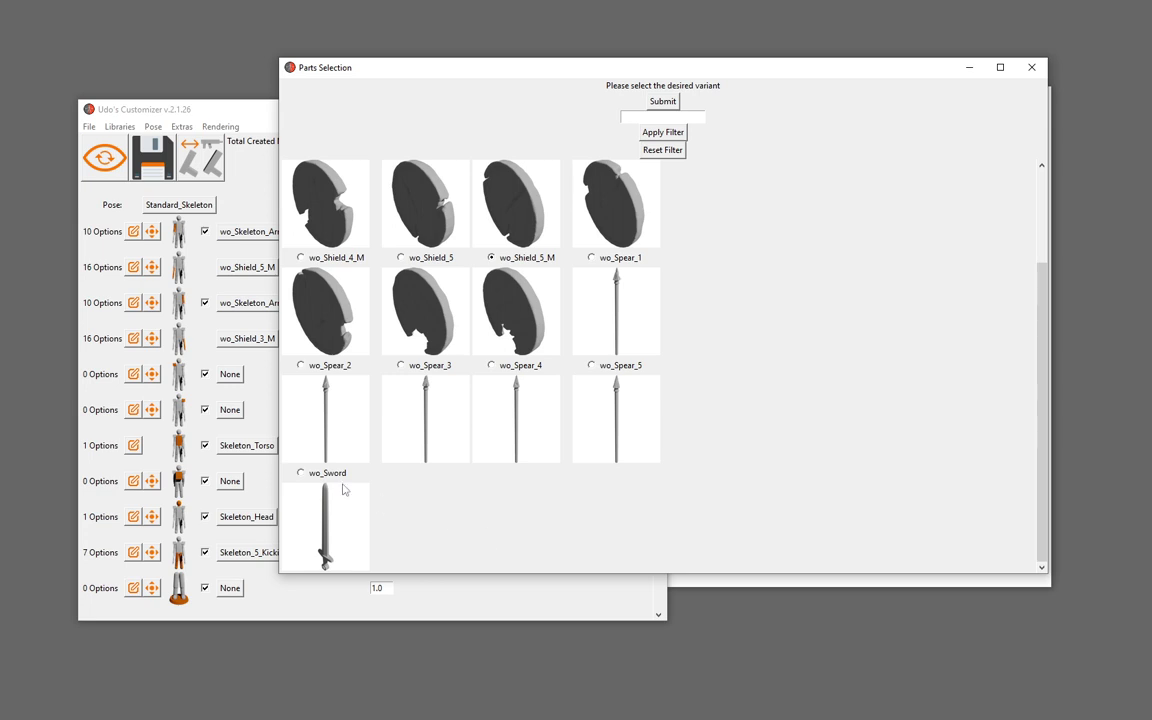
click(300, 472)
click(662, 101)
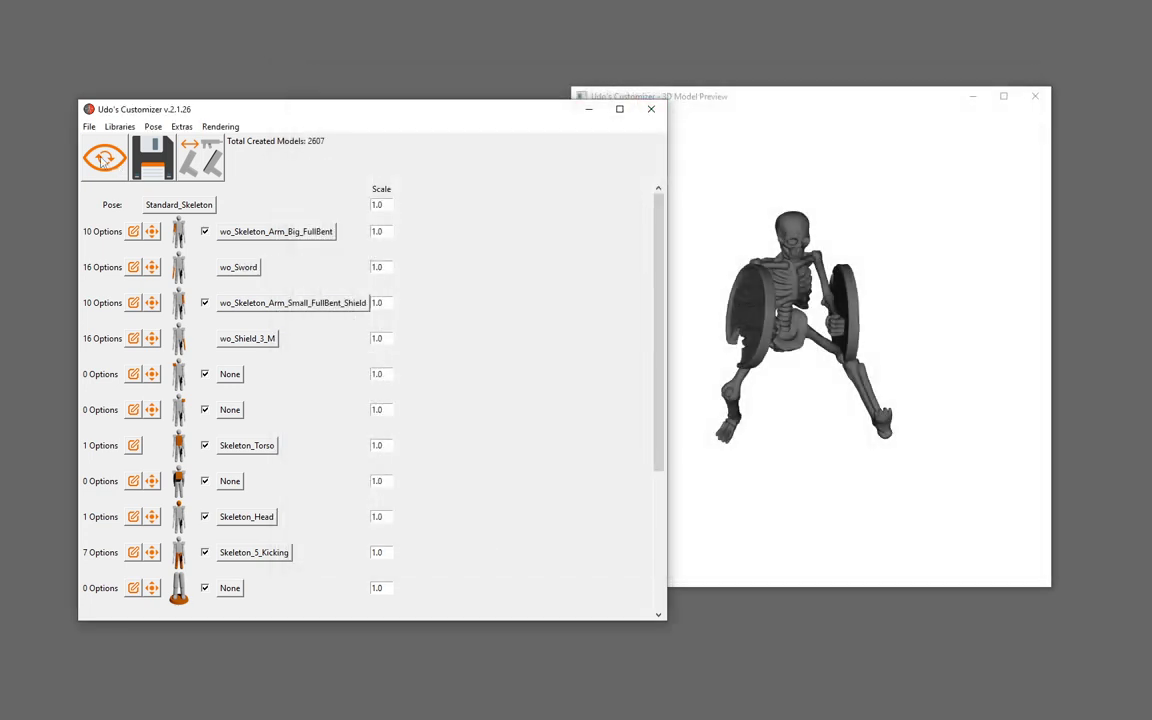
mouse_move(892, 314)
mouse_down()
mouse_move(928, 347)
mouse_move(800, 344)
mouse_move(770, 380)
mouse_move(700, 330)
mouse_up()
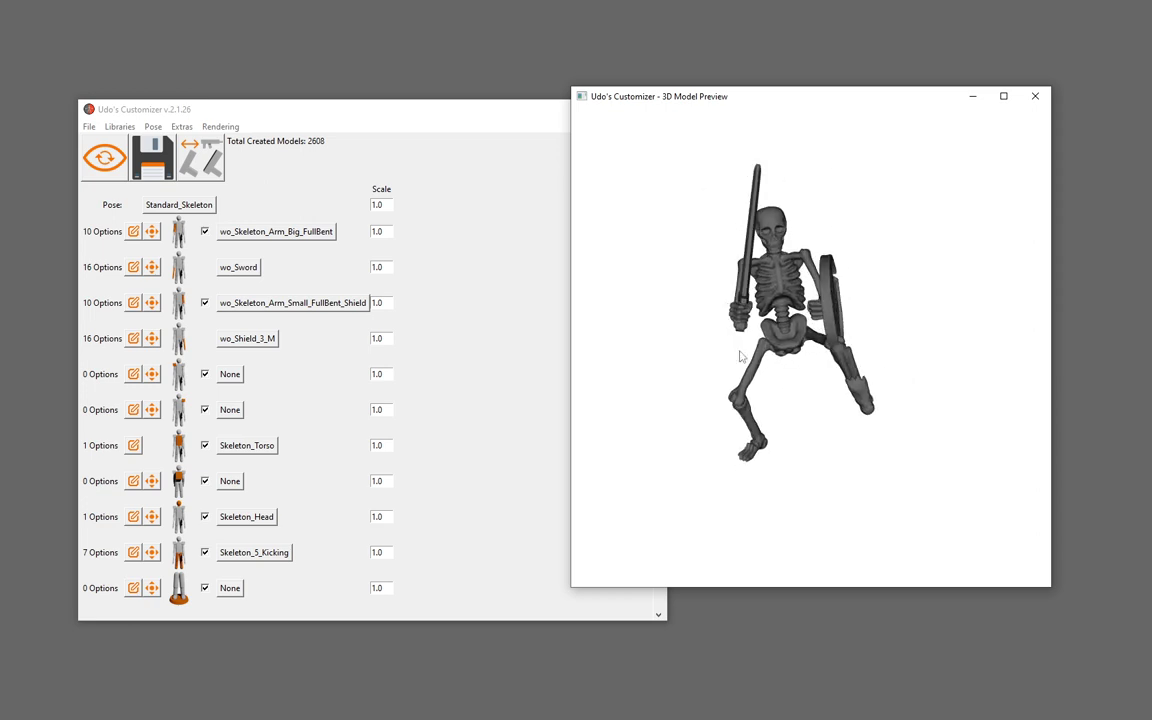
drag(355, 106, 343, 96)
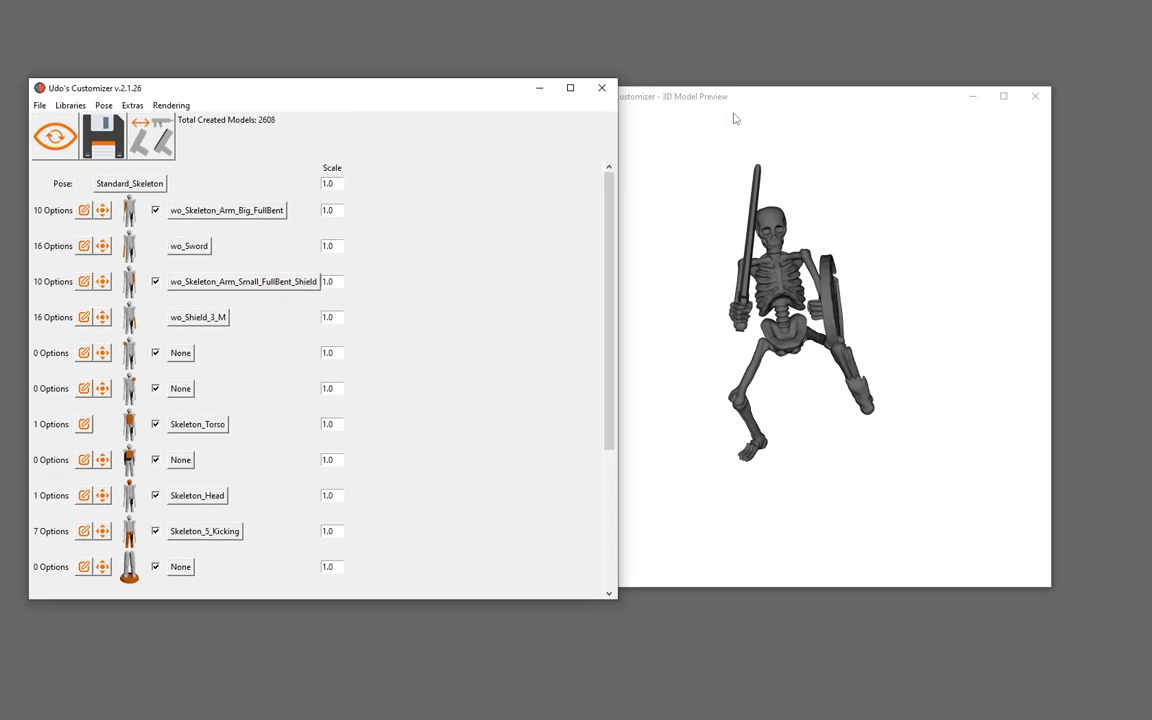
Check the skeleton from the side, then resubmit the wo_Skeleton_Arm_Big_FullBent arm variant
drag(791, 107, 808, 109)
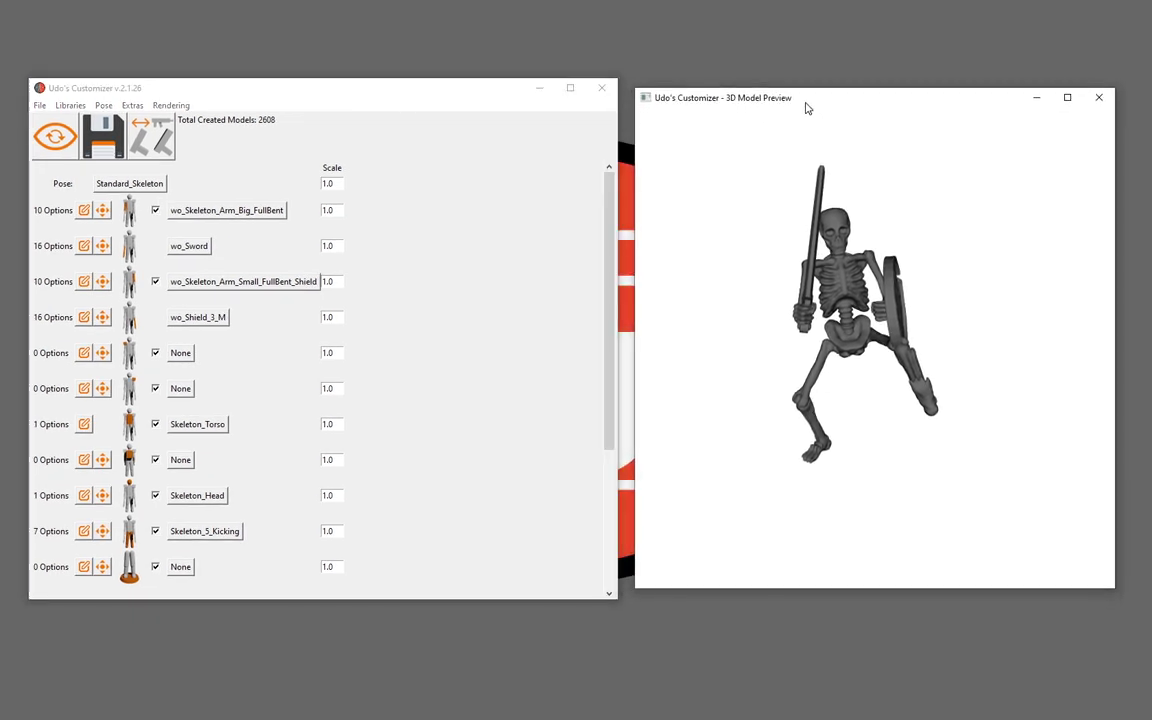
mouse_move(669, 240)
mouse_down()
mouse_move(760, 281)
mouse_move(747, 291)
mouse_up()
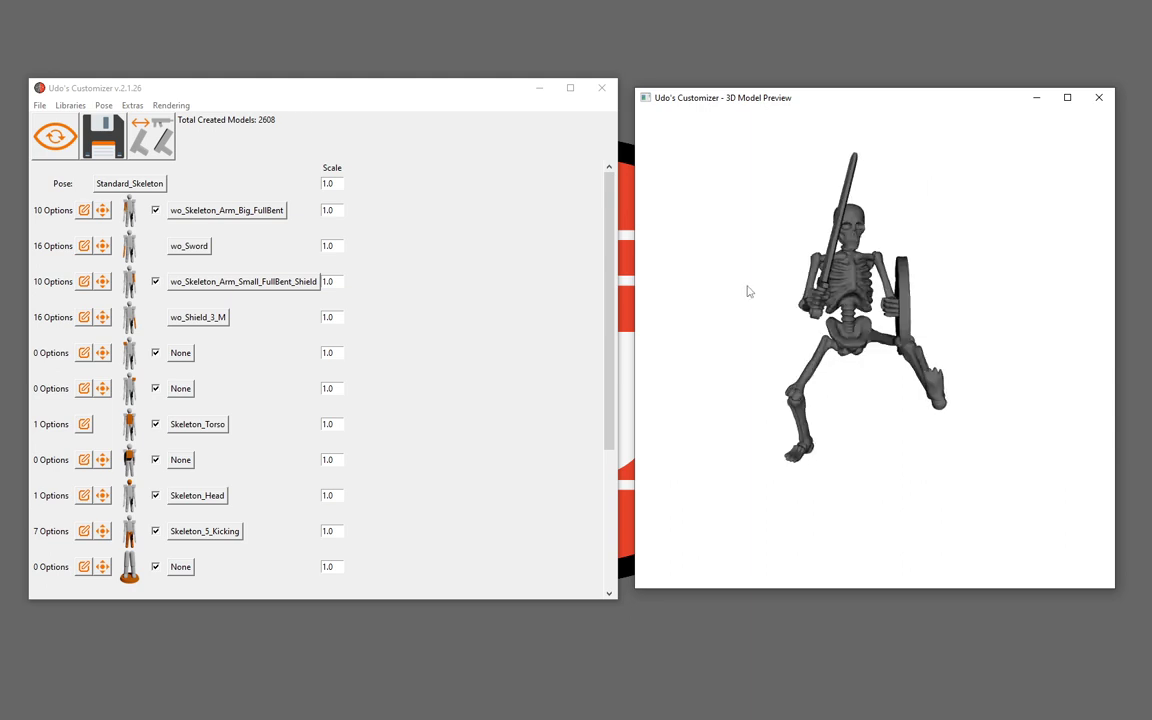
mouse_move(747, 291)
mouse_down()
mouse_move(811, 259)
mouse_move(750, 262)
mouse_up()
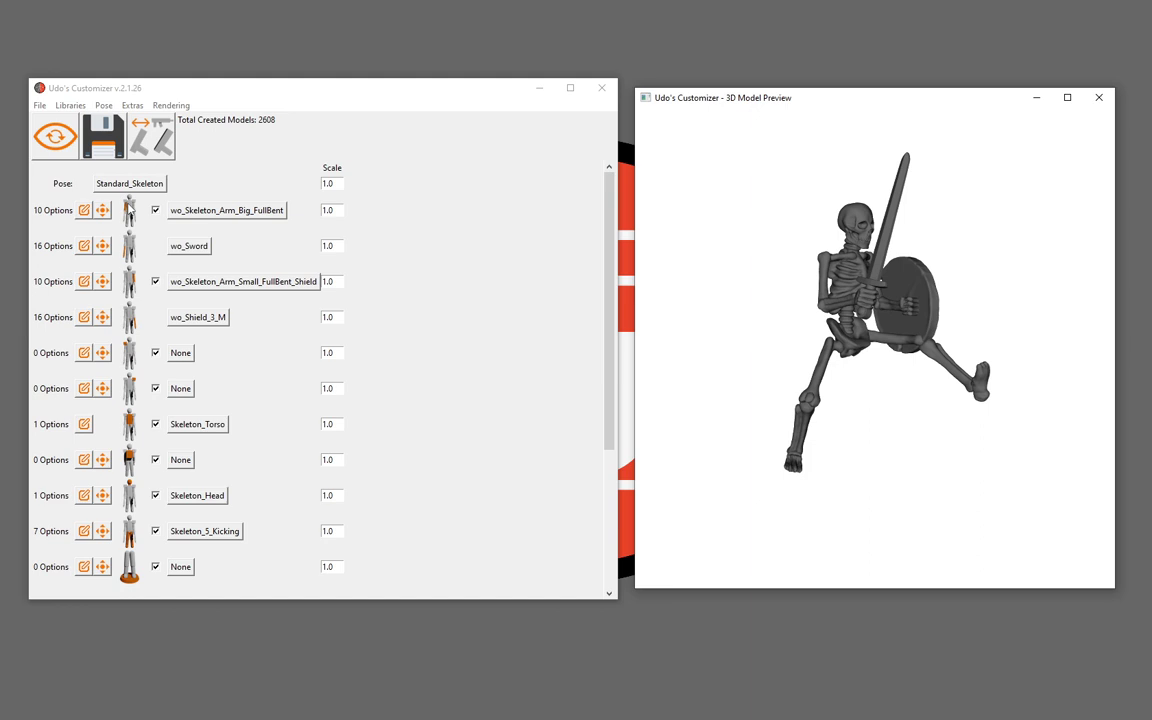
click(197, 211)
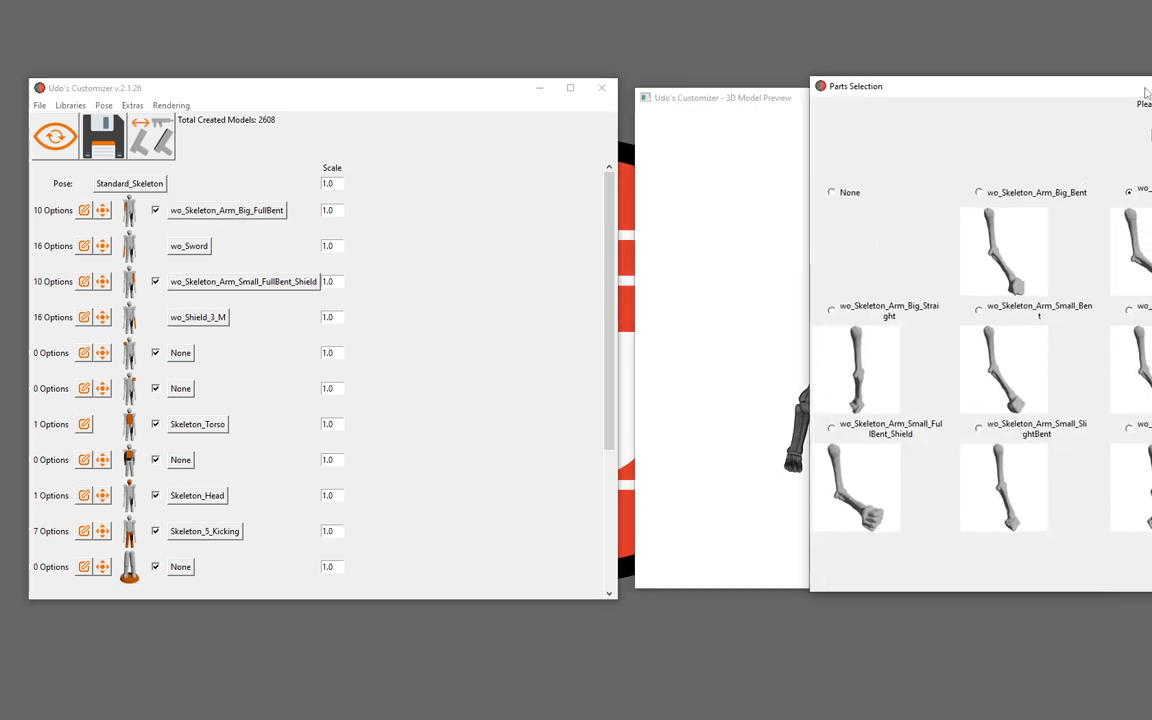
mouse_move(1048, 87)
mouse_down()
mouse_move(835, 85)
mouse_move(539, 56)
mouse_up()
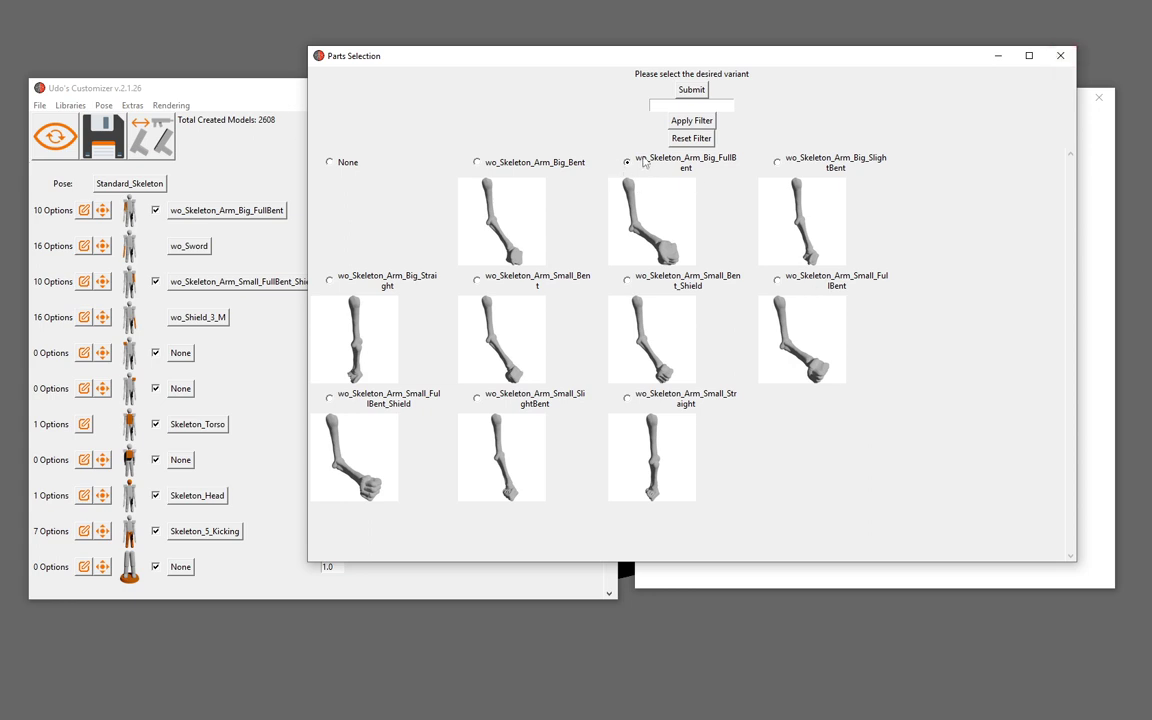
click(1060, 55)
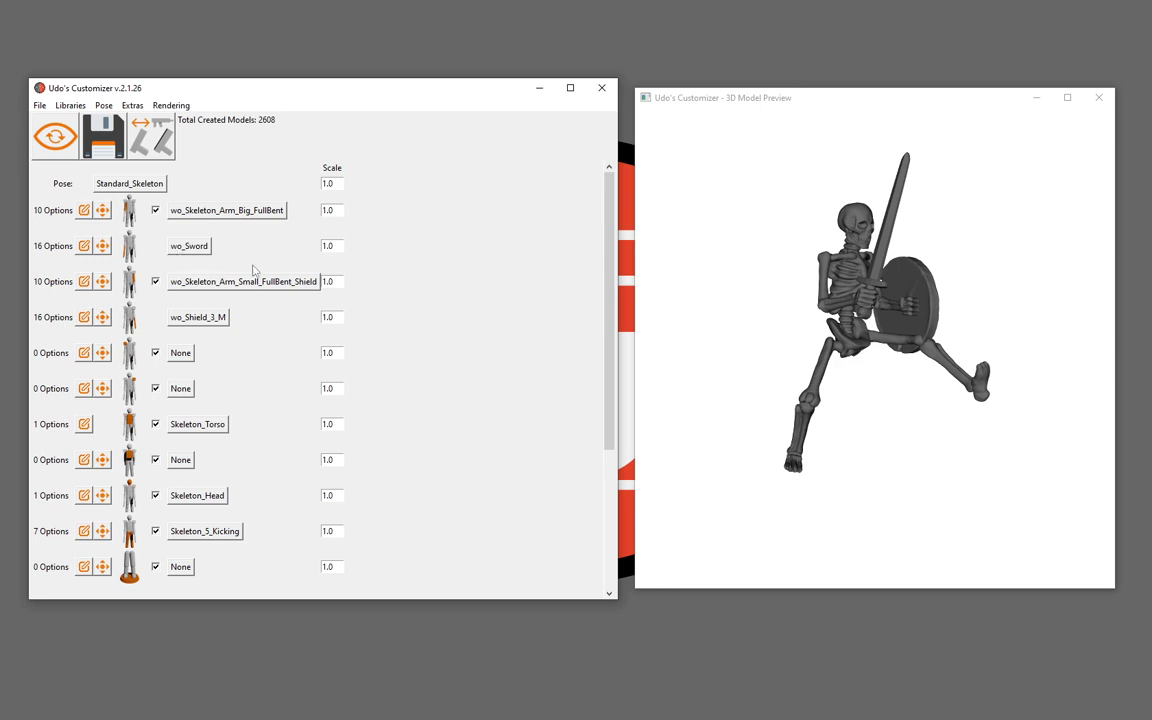
Orbit the sword-and-shield skeleton from several angles, then show the arm's pose sliders
mouse_move(830, 284)
mouse_down()
mouse_move(888, 316)
mouse_move(777, 310)
mouse_up()
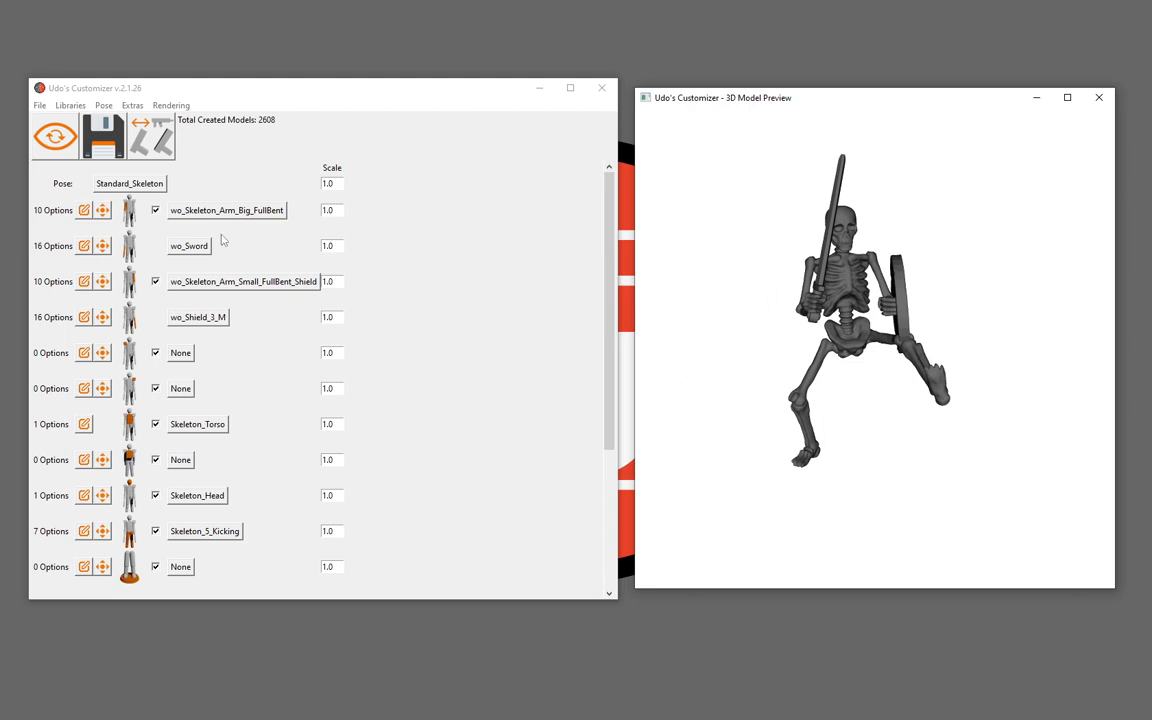
mouse_move(729, 309)
mouse_down()
mouse_move(781, 351)
mouse_move(885, 315)
mouse_up()
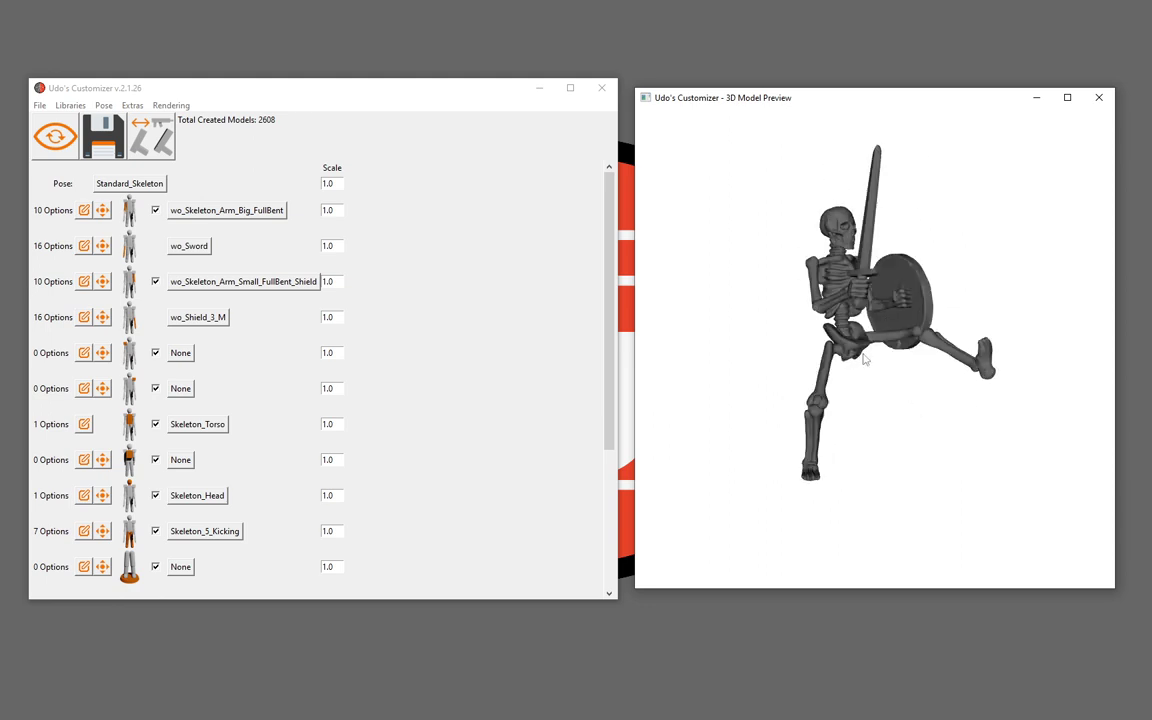
mouse_move(843, 373)
mouse_down()
mouse_move(923, 368)
mouse_move(900, 355)
mouse_move(840, 360)
mouse_up()
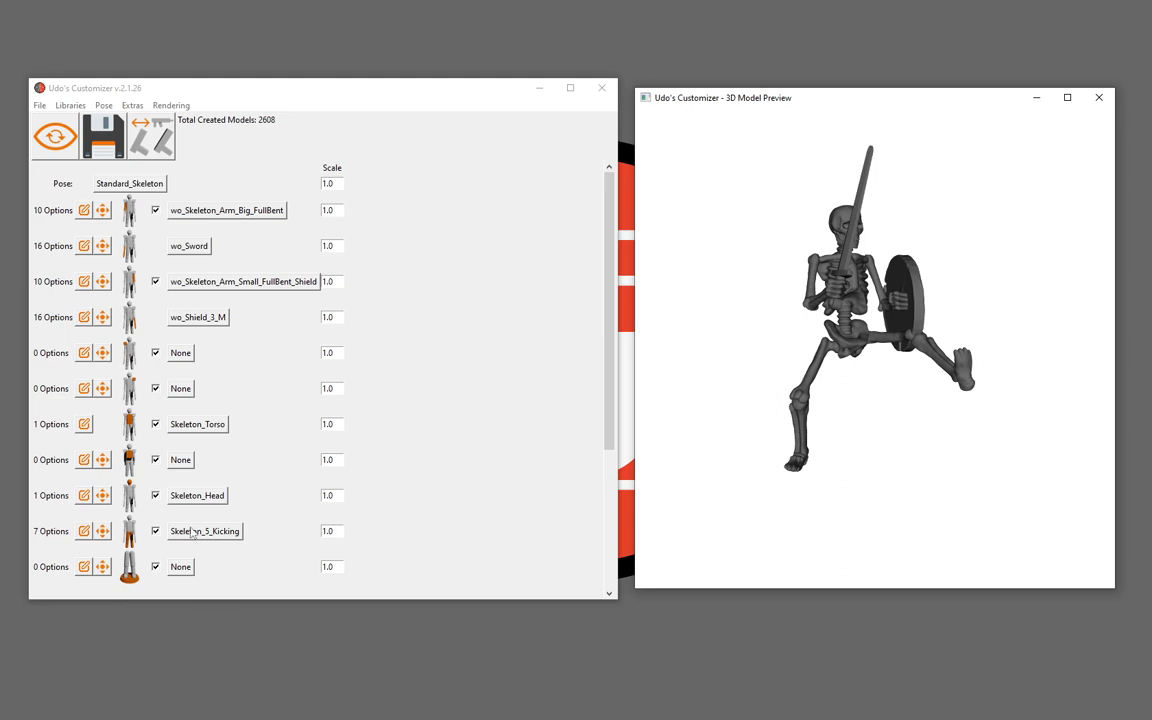
mouse_move(687, 280)
mouse_down()
mouse_move(740, 334)
mouse_move(710, 350)
mouse_move(710, 380)
mouse_move(568, 364)
mouse_up()
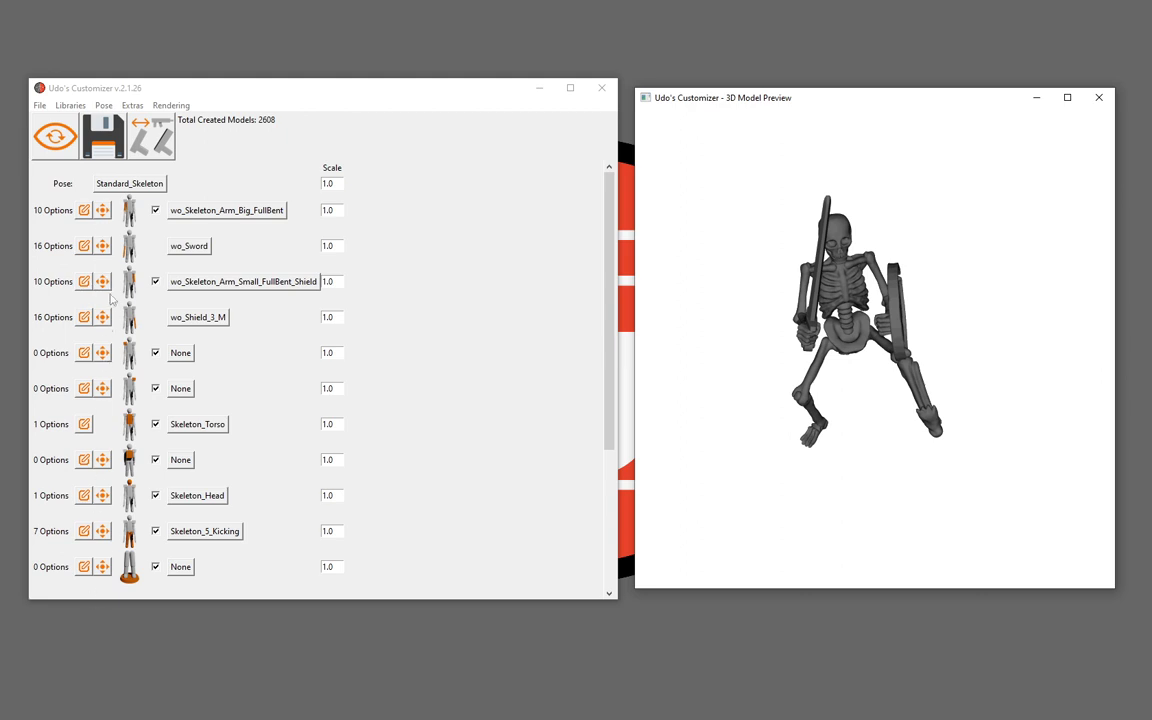
drag(748, 283, 798, 247)
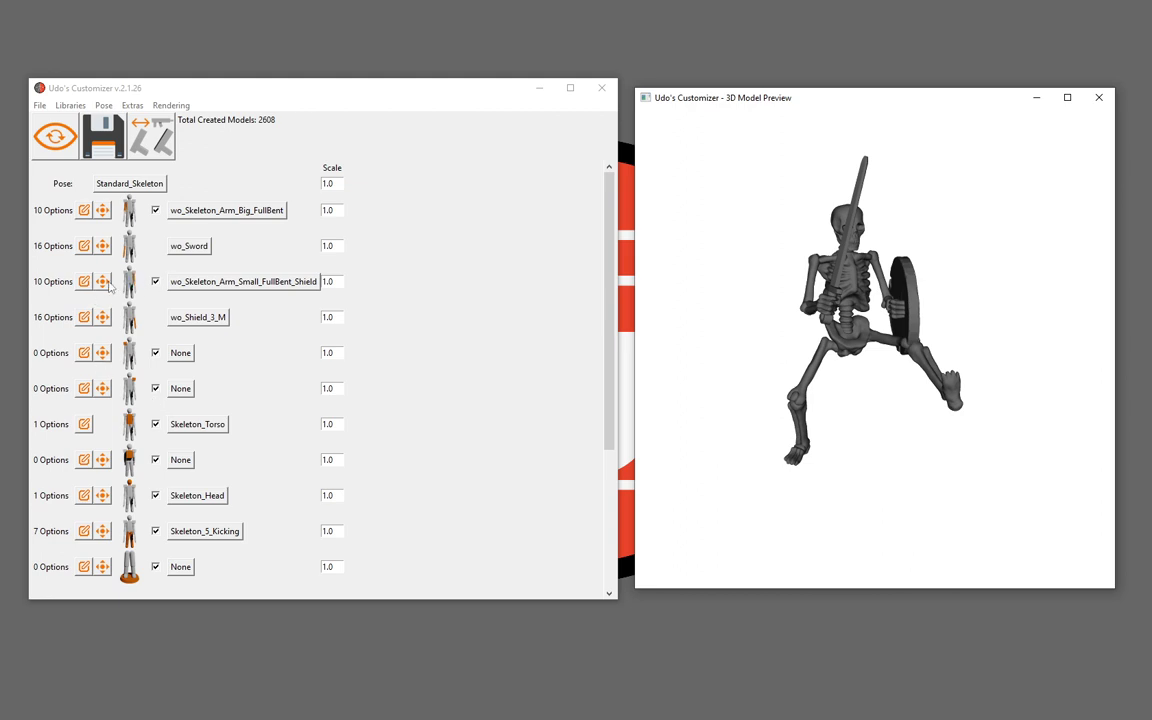
click(103, 282)
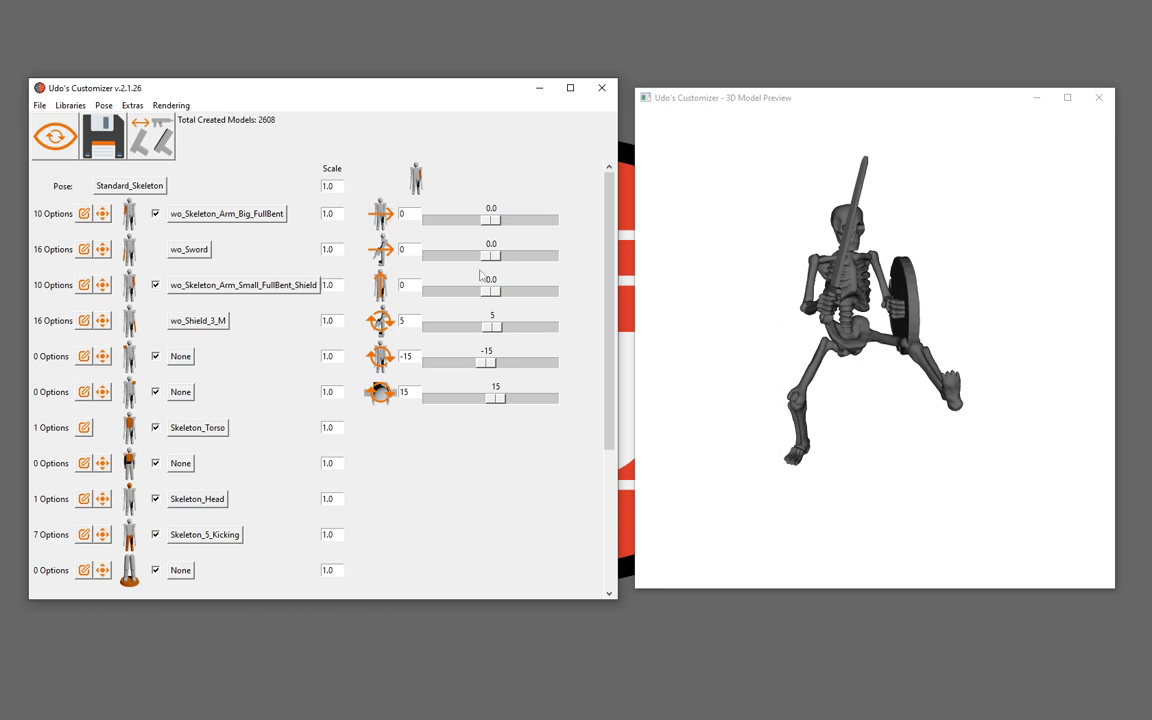
Turn on Extras > Auto Draw so the preview redraws automatically
click(132, 105)
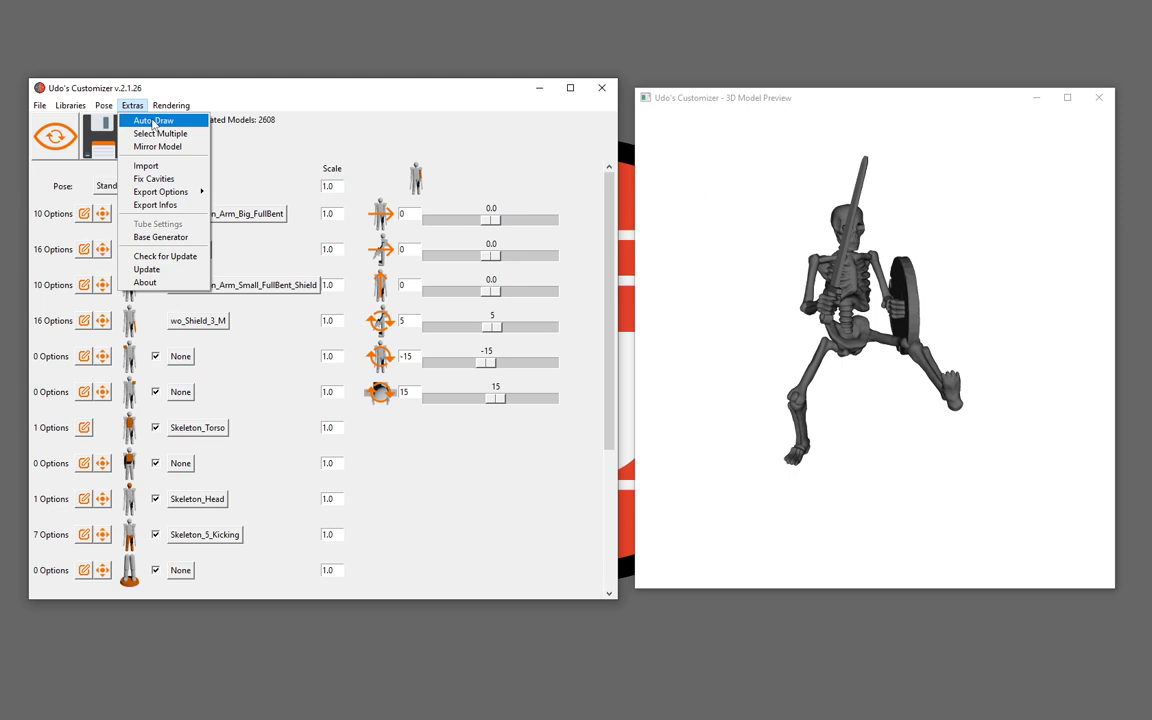
click(153, 121)
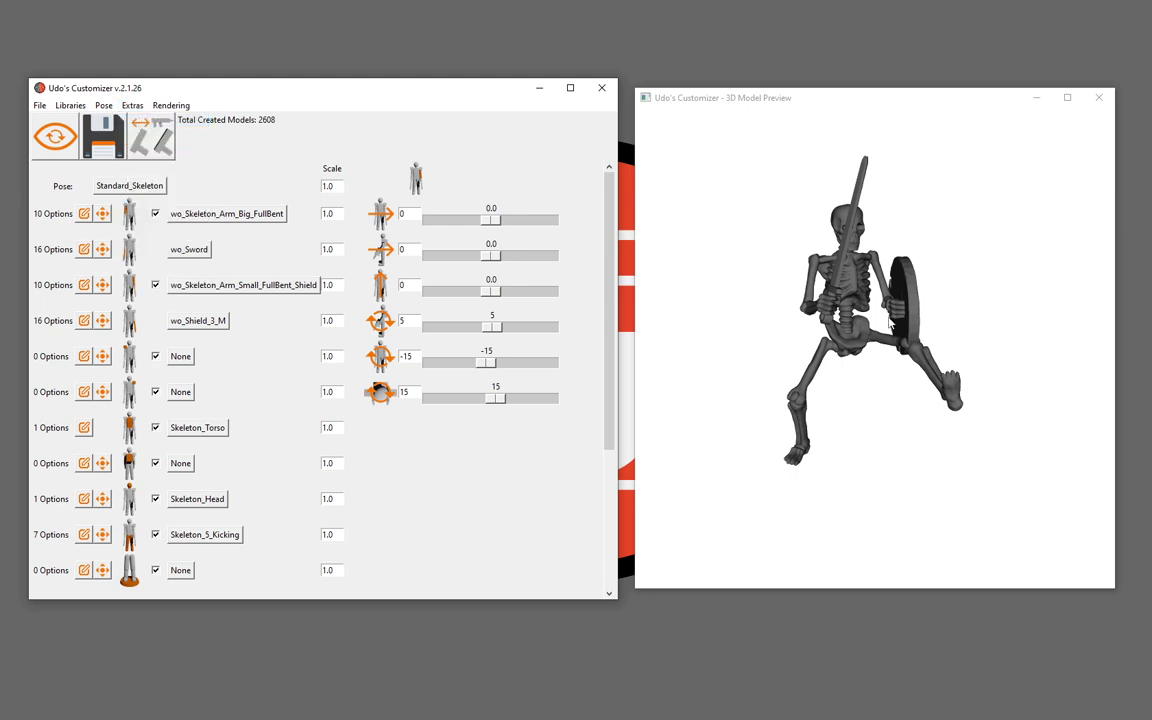
drag(915, 330, 860, 330)
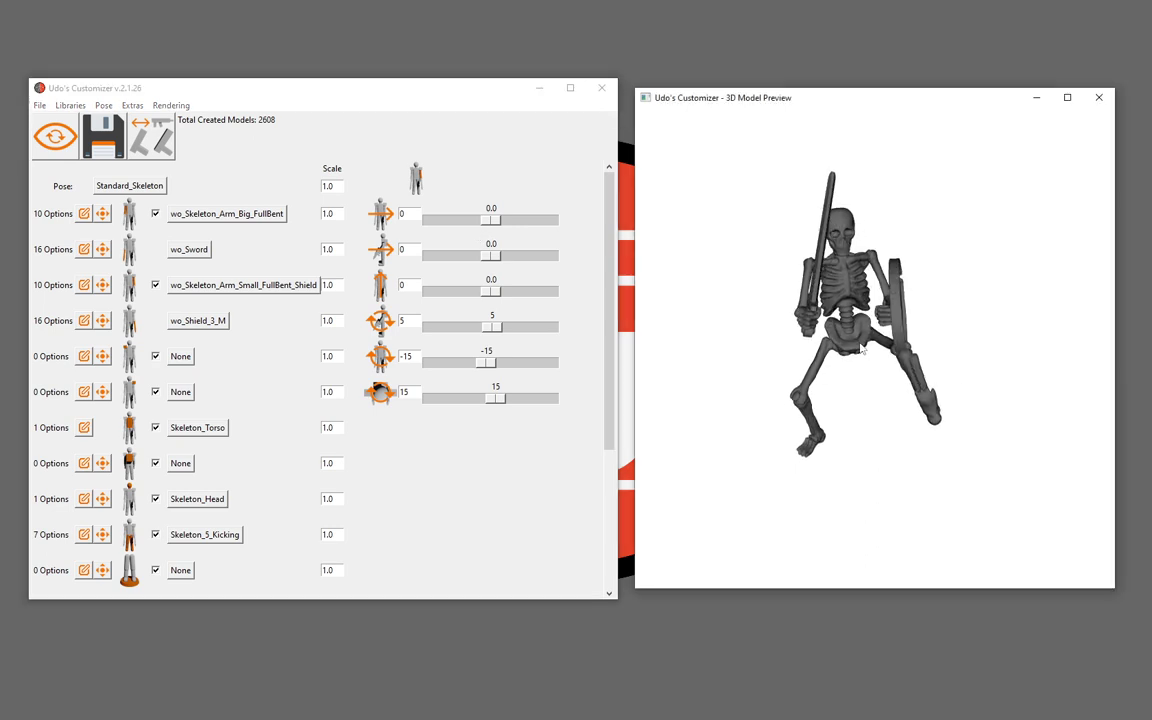
Try first- and second-axis arm rotations, then set the second back to 0
click(494, 229)
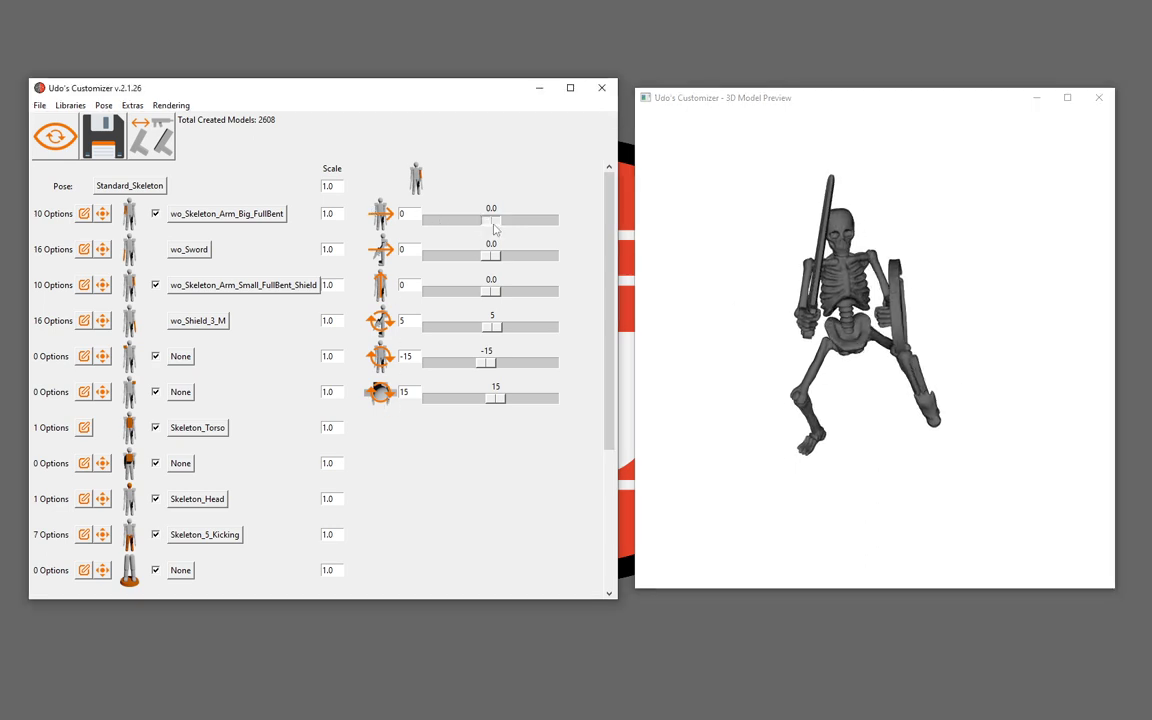
mouse_move(494, 229)
mouse_down()
mouse_move(463, 233)
mouse_move(502, 232)
mouse_move(506, 221)
mouse_up()
drag(492, 256, 506, 256)
drag(760, 350, 810, 351)
drag(472, 247, 435, 236)
text(0)
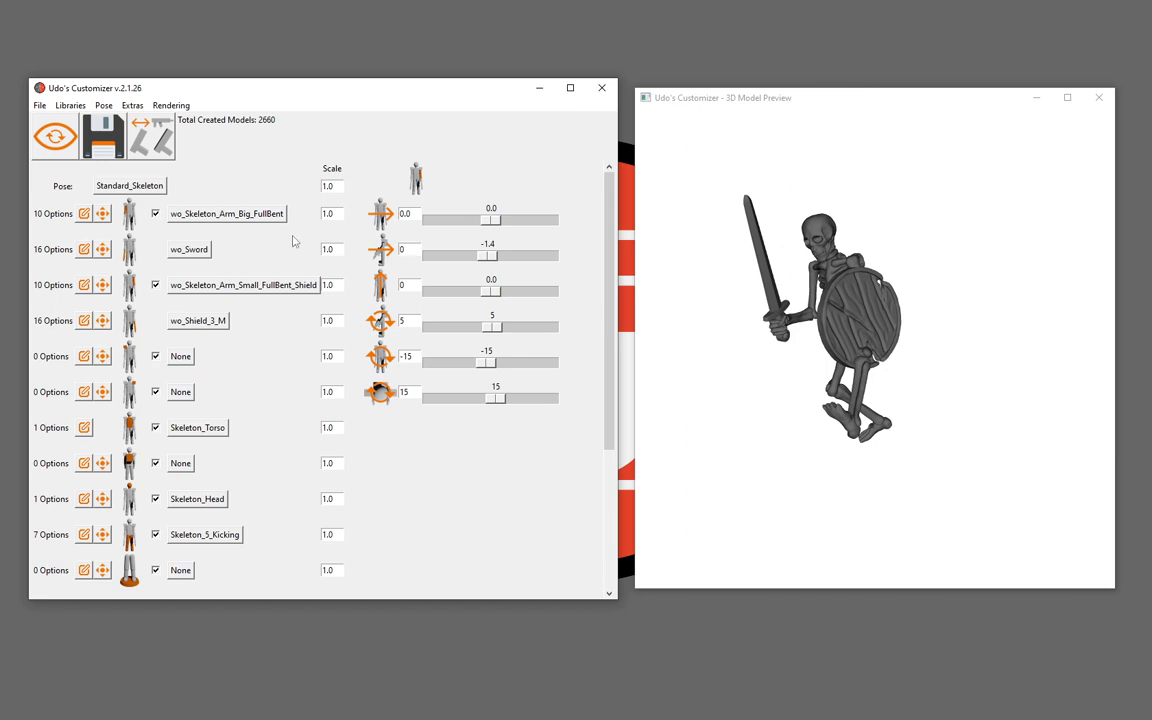
key(Return)
Try a third-axis arm rotation and set it back to 0
drag(850, 360, 913, 363)
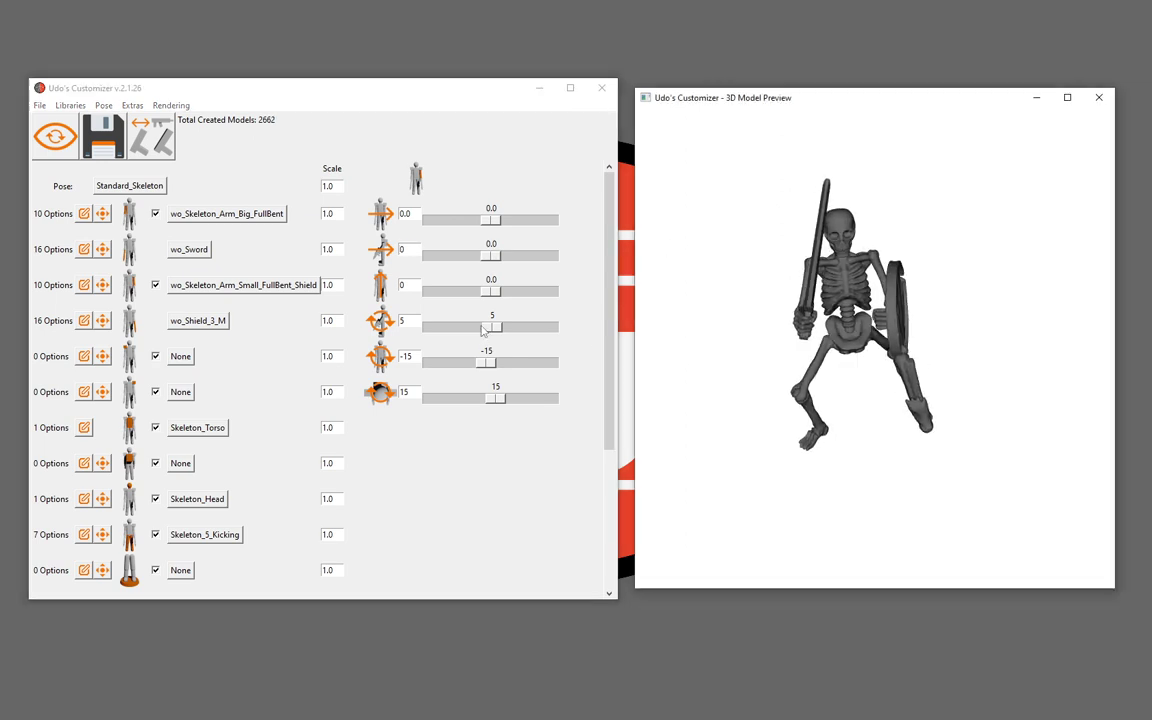
drag(490, 298, 433, 289)
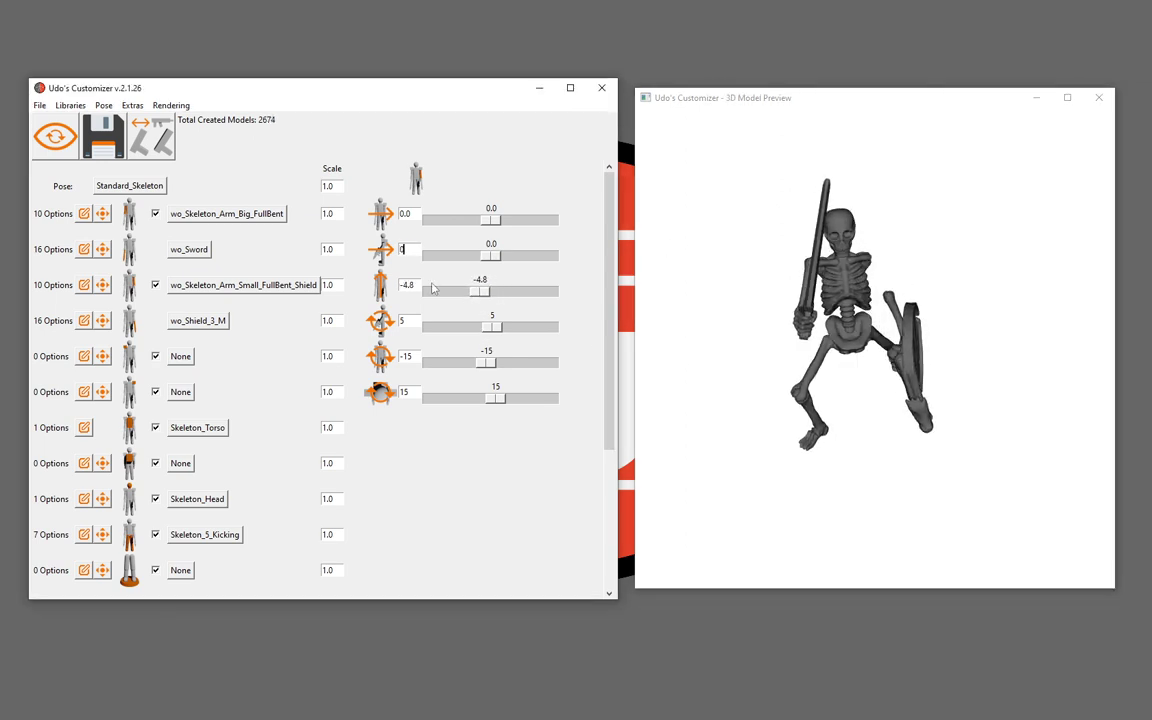
double_click(408, 285)
text(0)
key(Return)
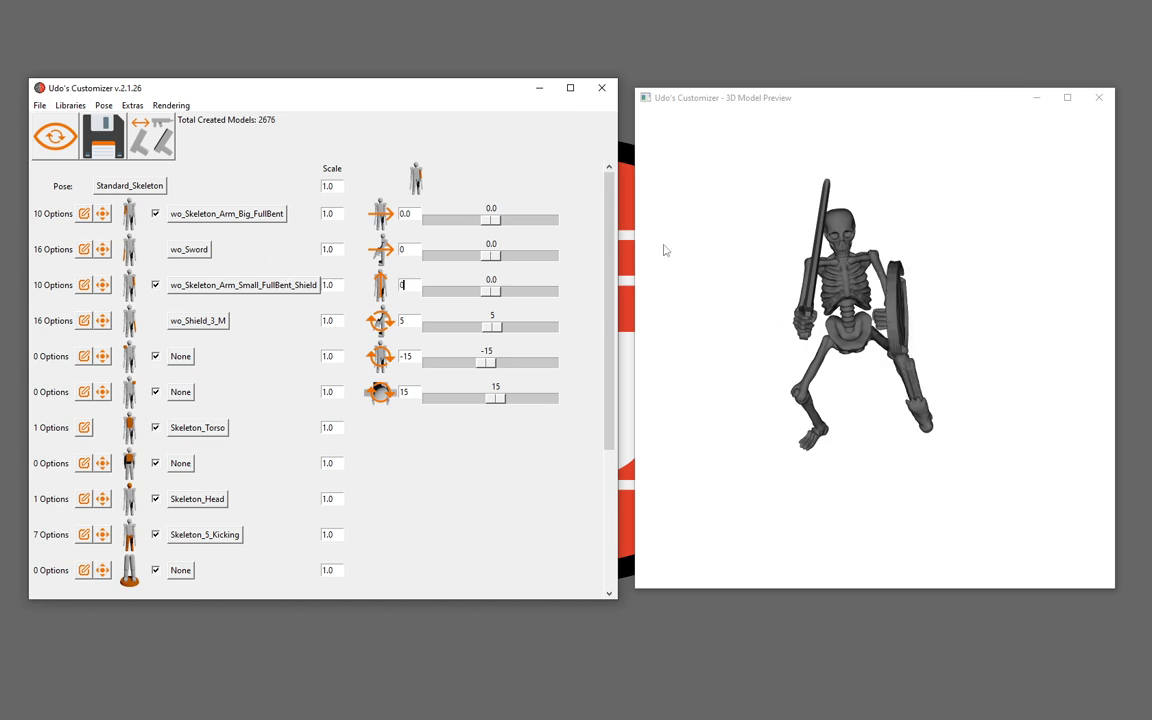
Set the shield arm's fourth, sixth and fifth rotations to 26, -2 and -21
drag(755, 329, 875, 314)
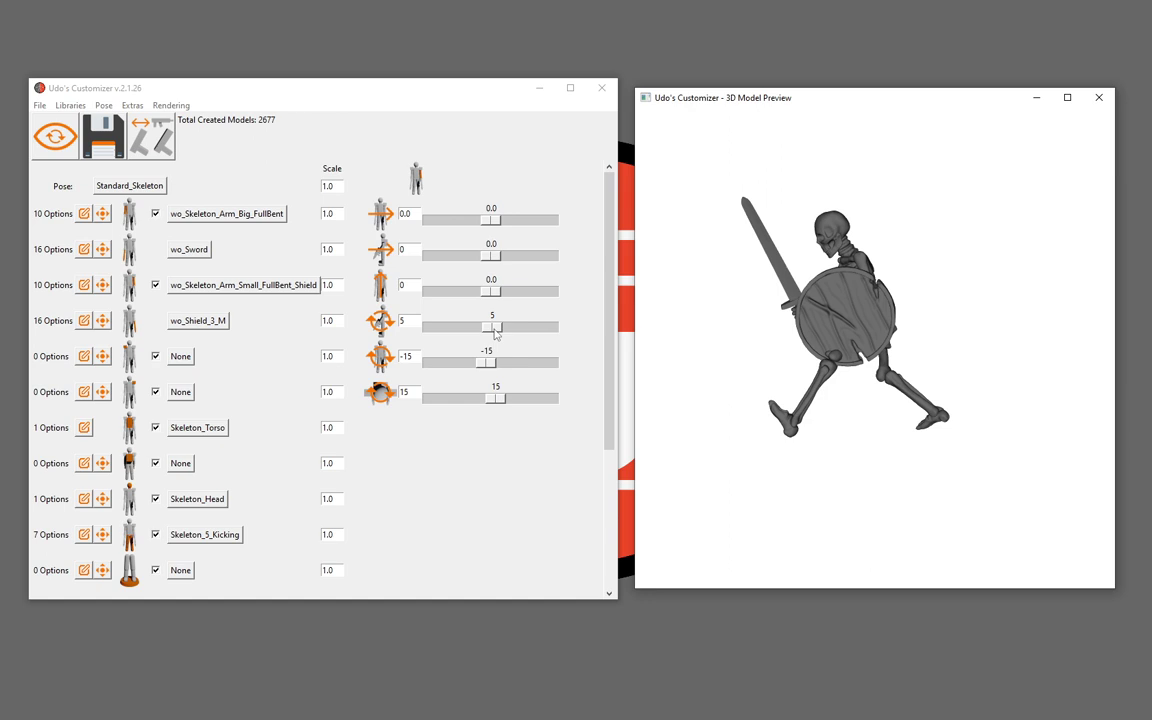
drag(495, 333, 503, 330)
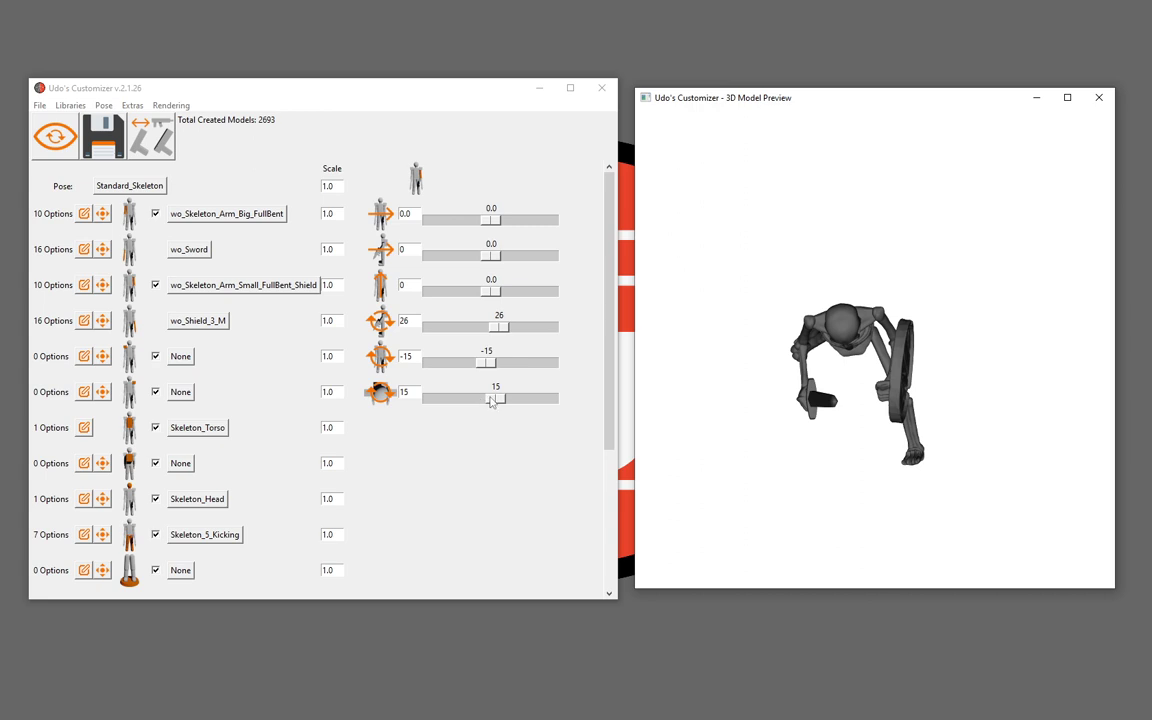
mouse_move(491, 401)
mouse_down()
mouse_move(510, 396)
mouse_move(490, 396)
mouse_up()
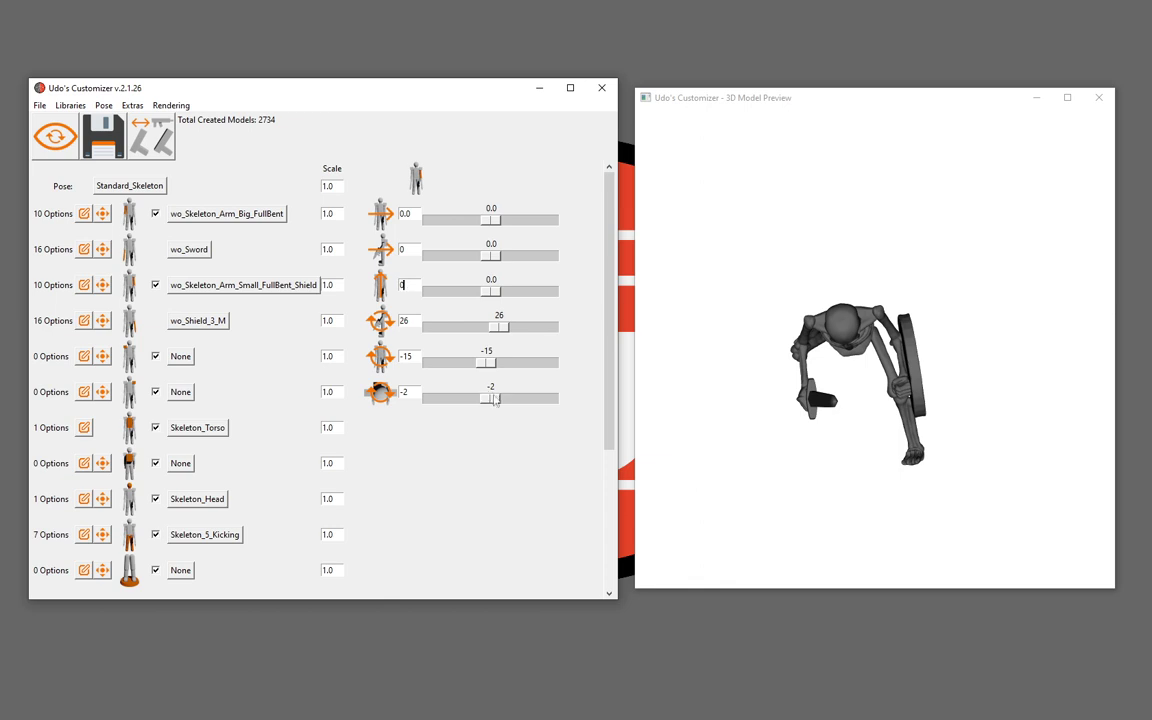
click(647, 309)
mouse_move(647, 309)
mouse_down()
mouse_move(714, 350)
mouse_move(1016, 352)
mouse_up()
drag(484, 364, 484, 364)
click(892, 291)
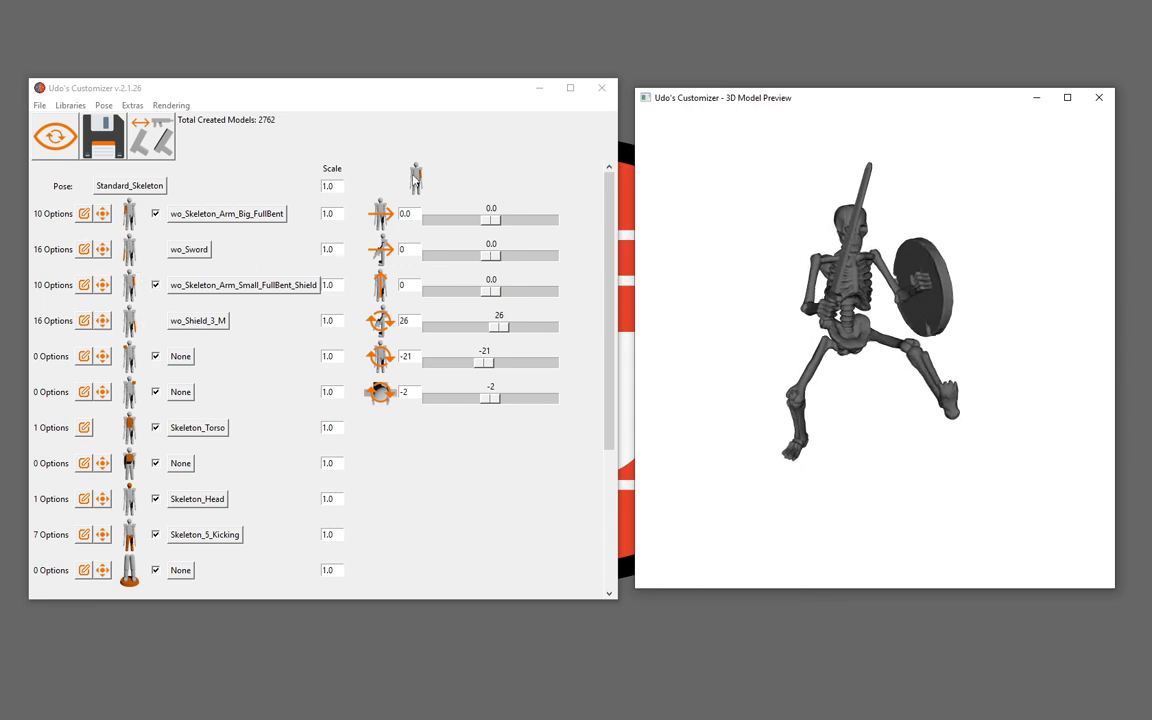
Reset the arm's rotations to zero and fine-tune the first value to 0.2
click(418, 180)
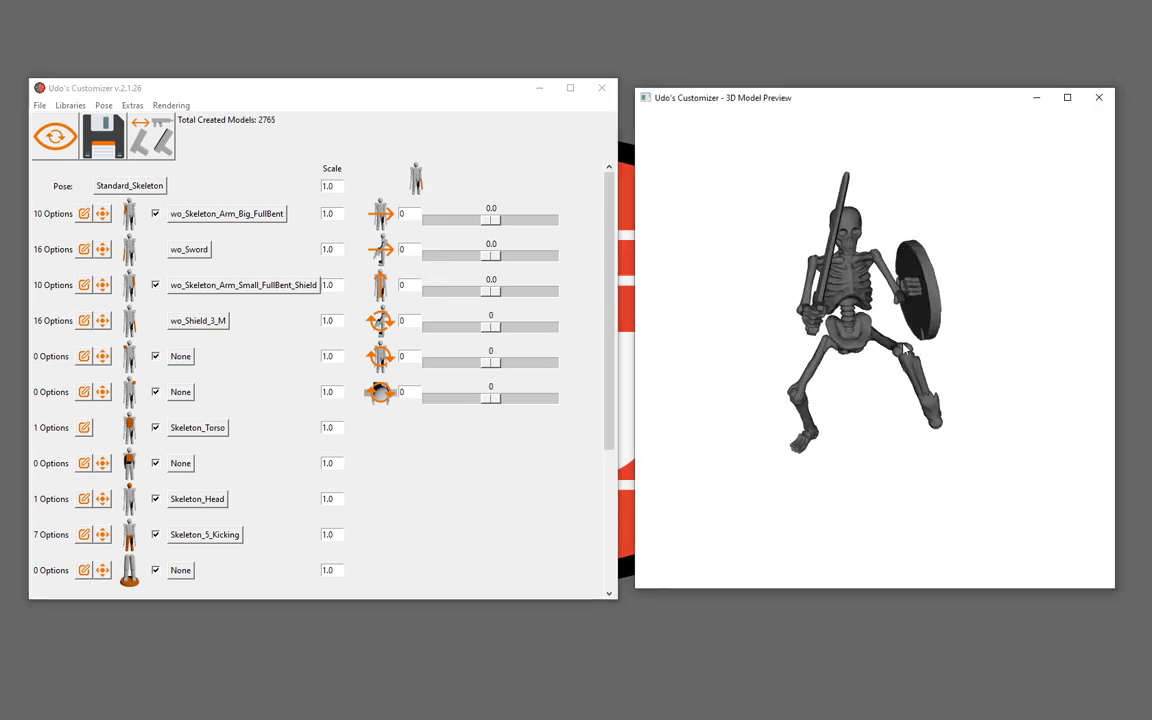
drag(491, 220, 495, 221)
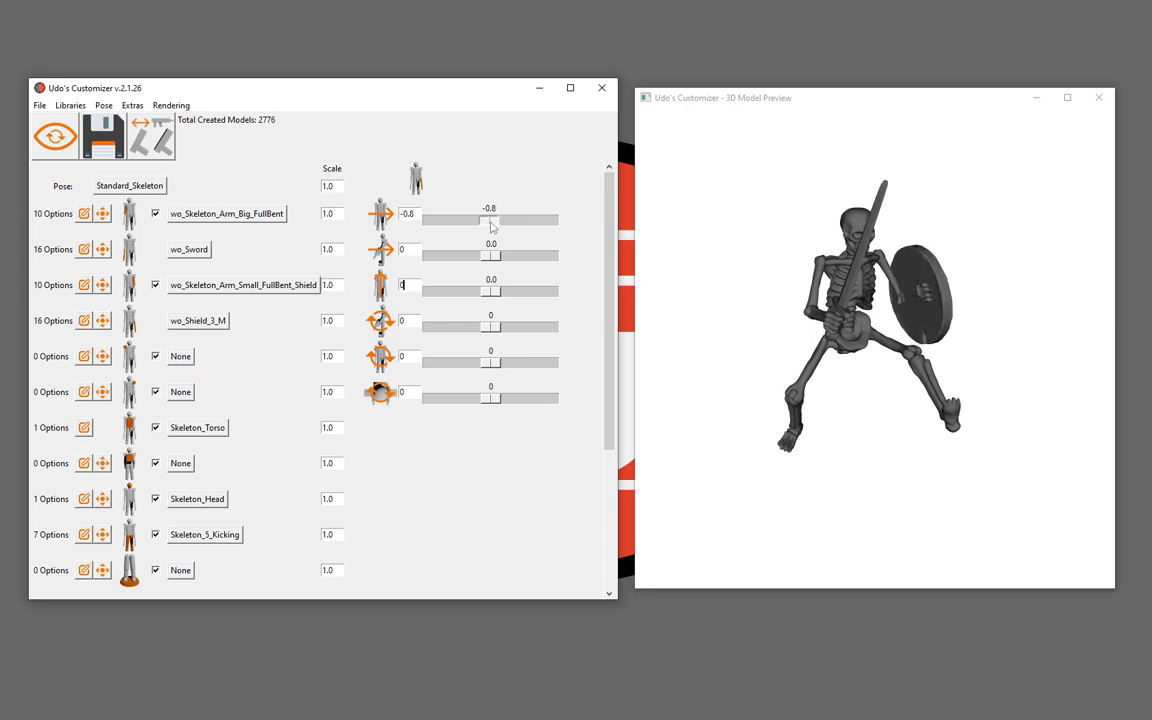
drag(905, 290, 922, 346)
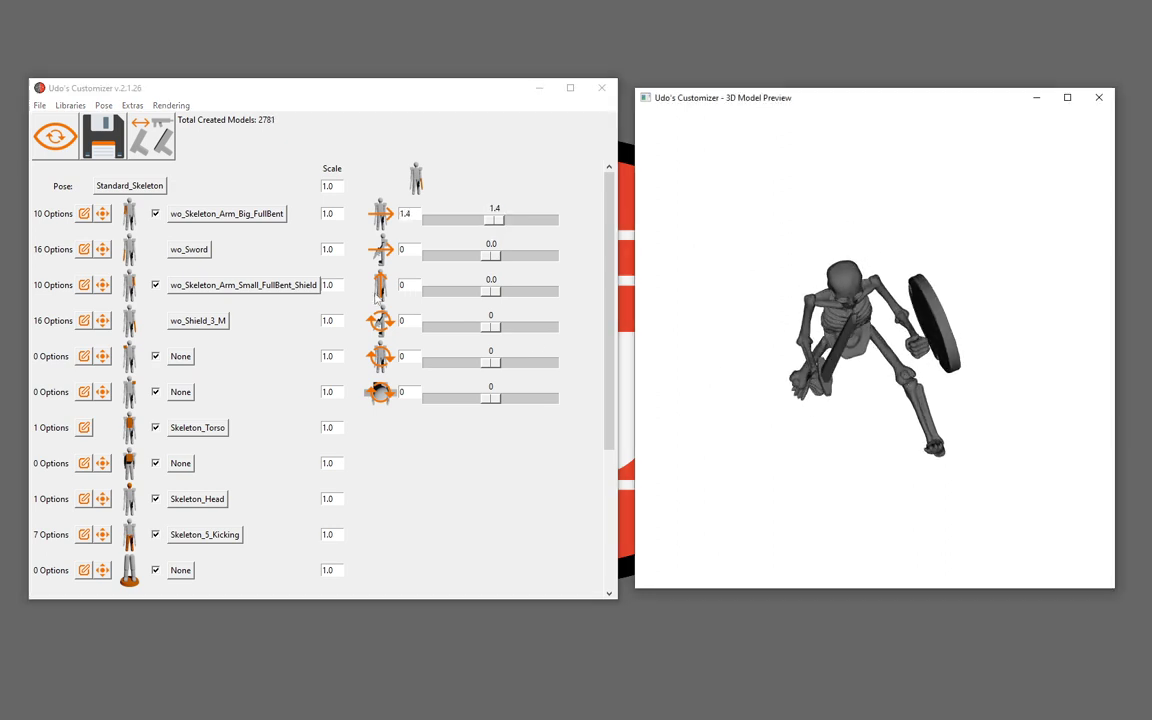
click(231, 193)
text(0)
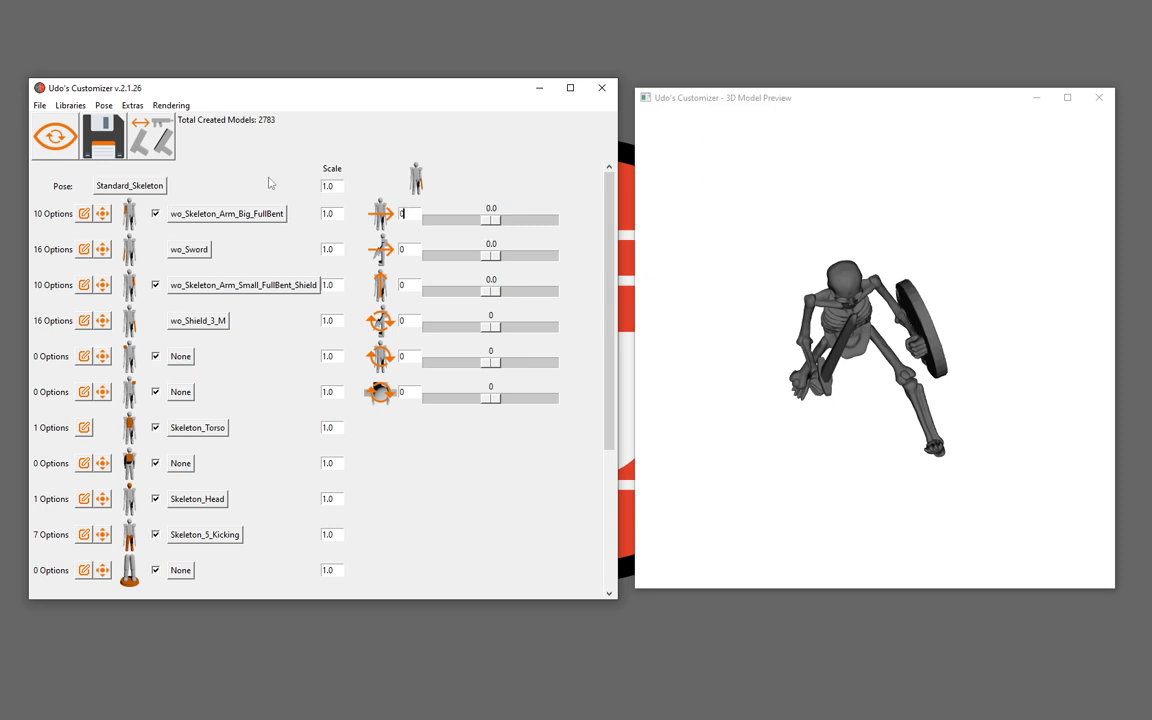
mouse_move(880, 350)
mouse_down()
mouse_move(960, 400)
mouse_move(903, 342)
mouse_up()
scroll(1003, 424, up, 5)
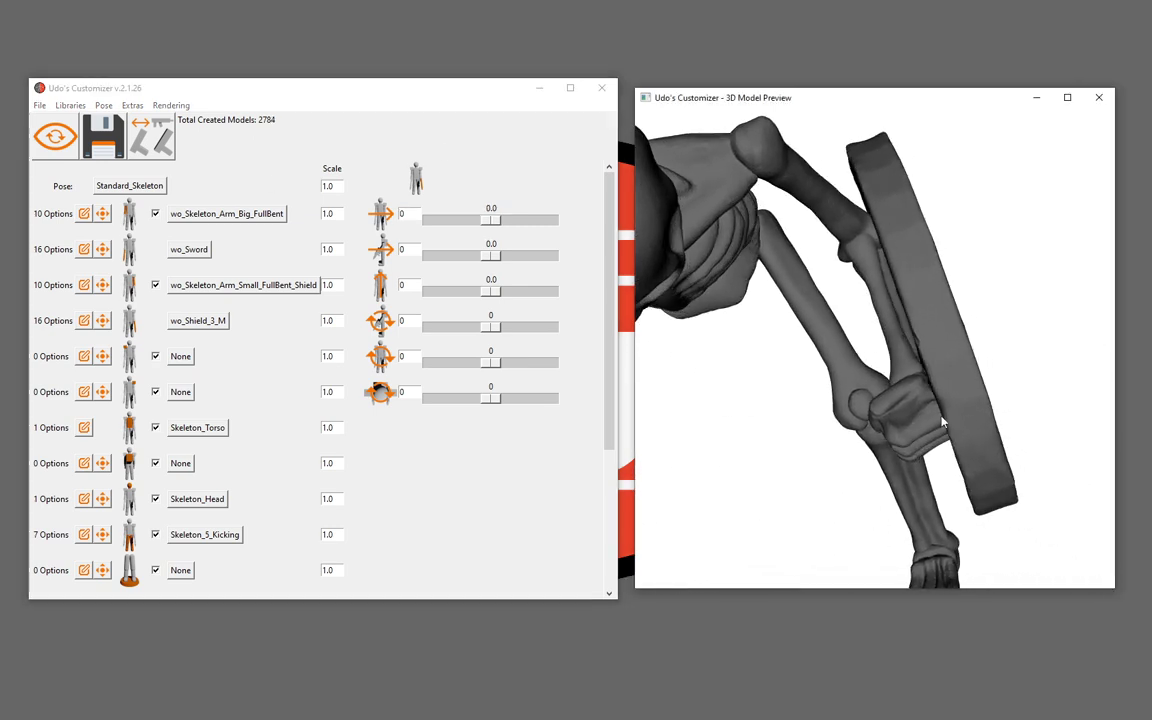
click(518, 226)
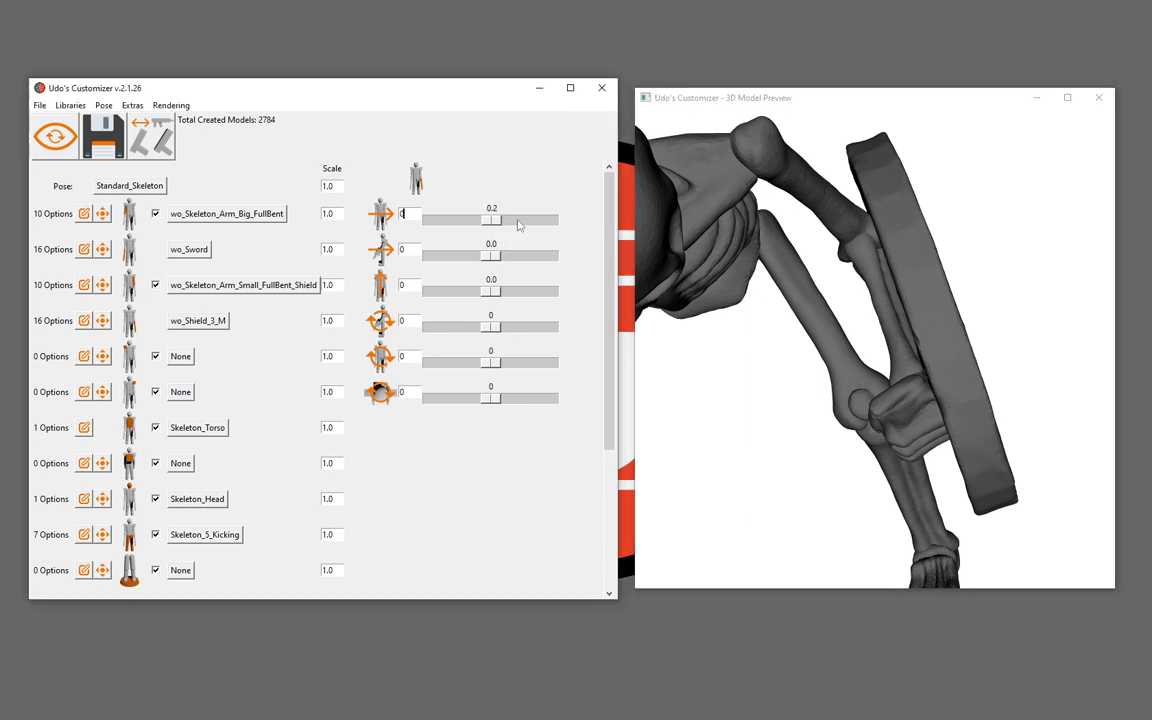
click(524, 228)
text(.6)
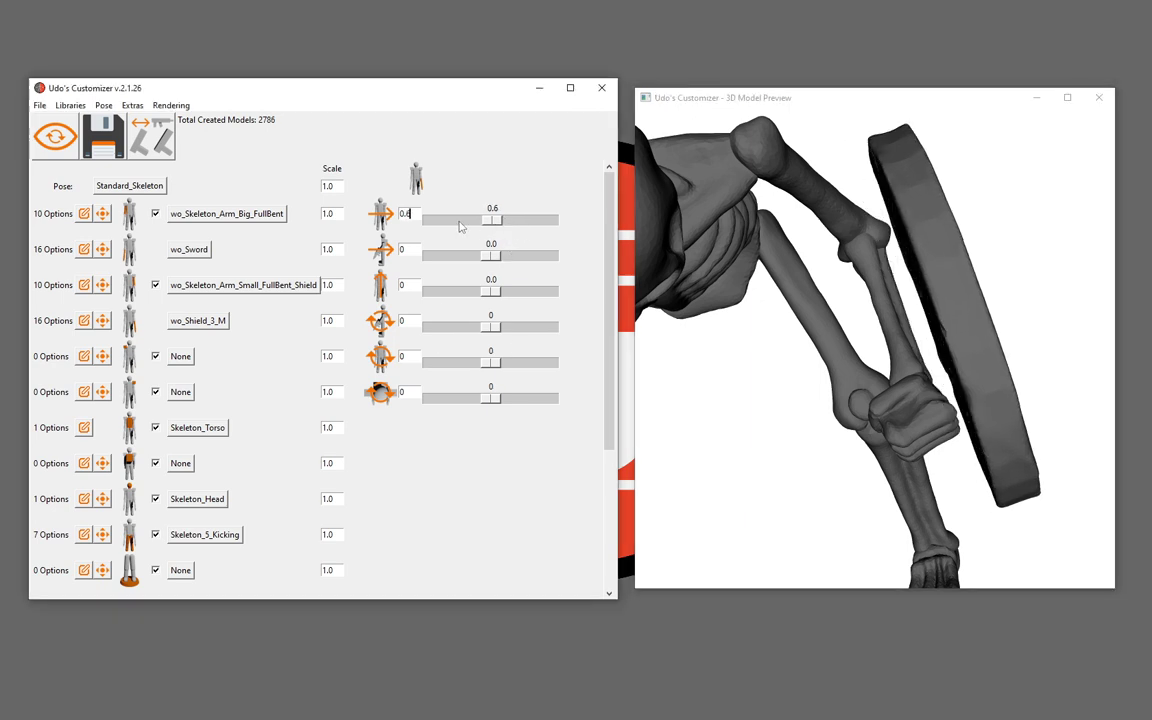
click(453, 226)
mouse_move(856, 331)
mouse_down()
mouse_move(930, 384)
mouse_move(825, 222)
mouse_up()
Step the third value down to -0.6 and view the skeleton from the front
scroll(997, 252, up, 2)
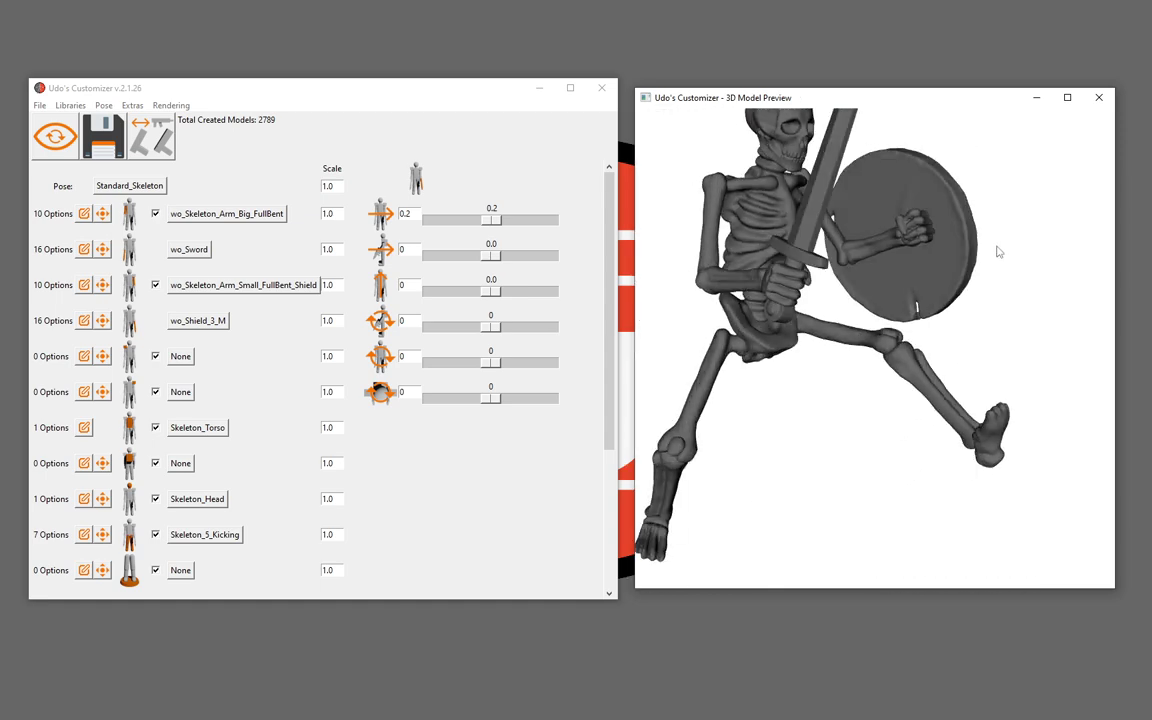
click(461, 292)
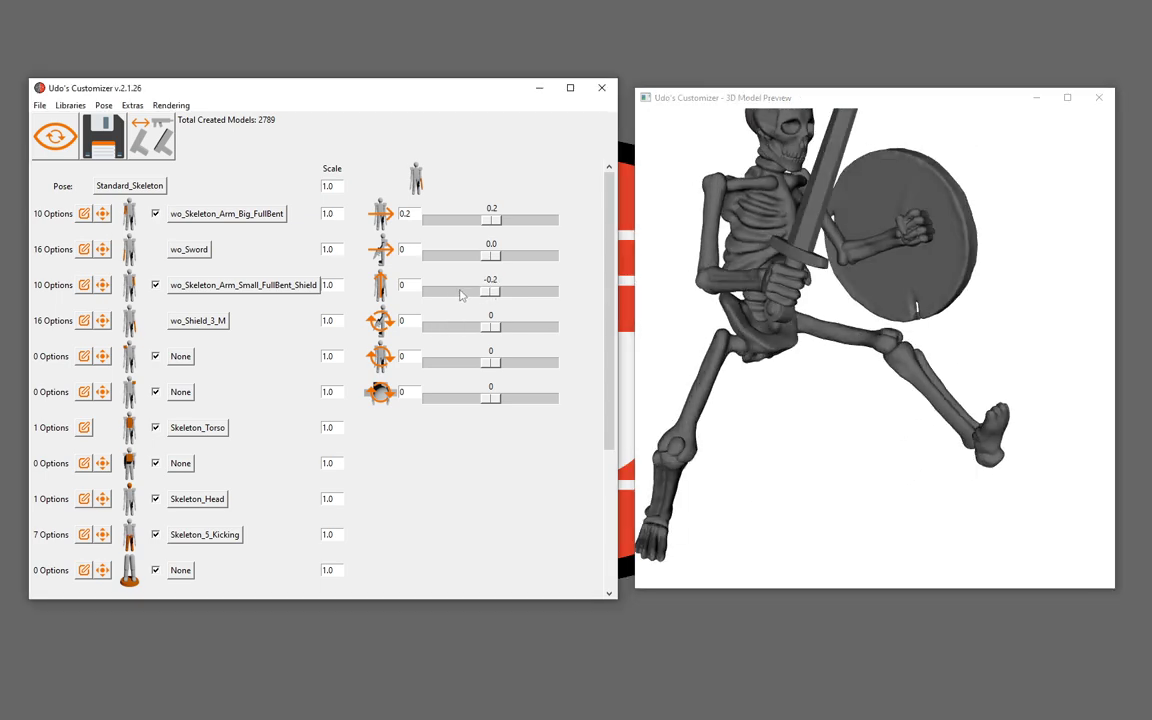
click(461, 292)
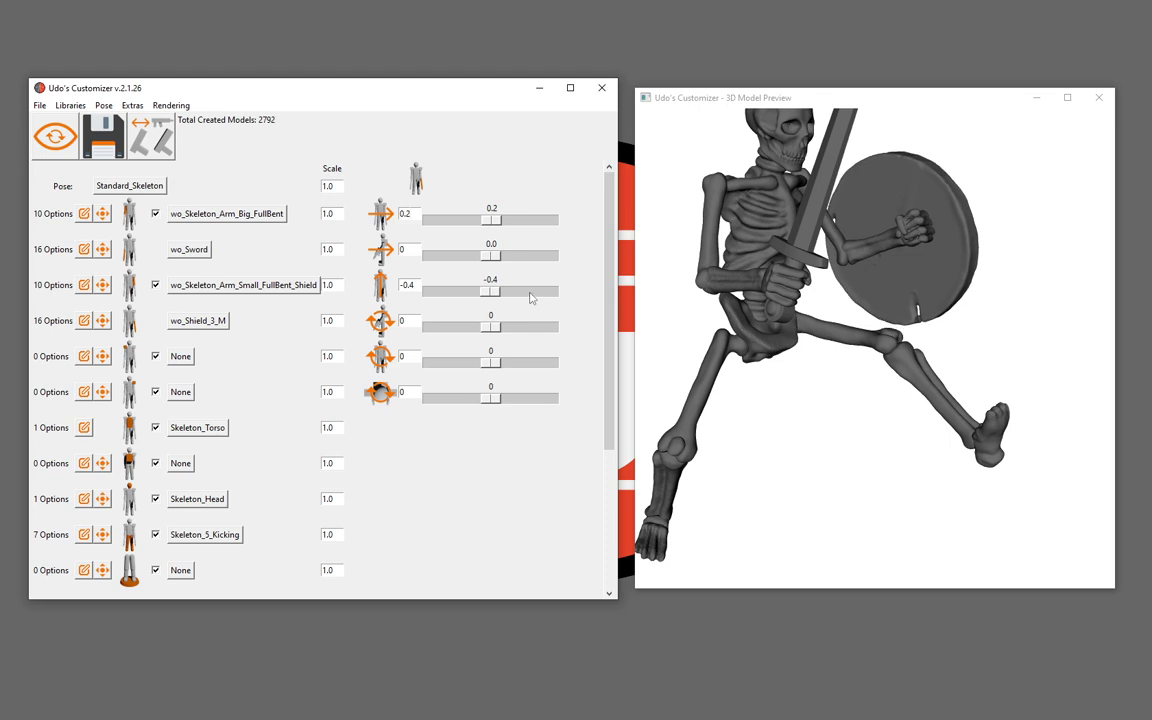
click(460, 300)
drag(1000, 285, 900, 336)
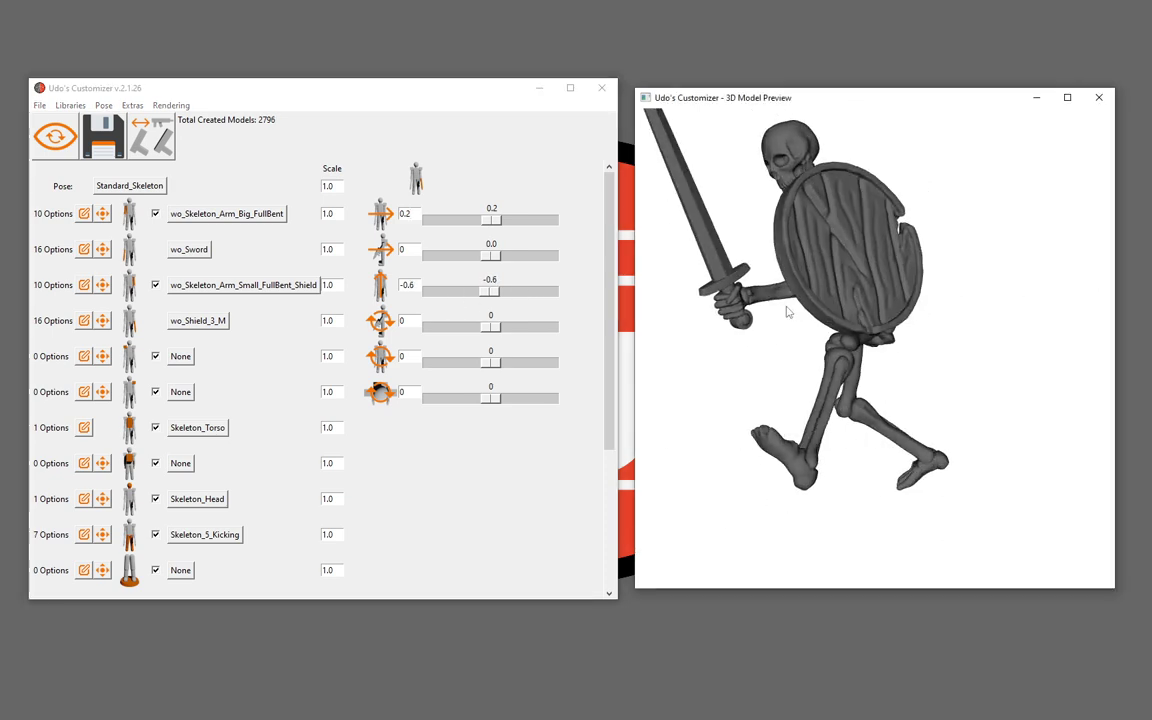
scroll(900, 336, down, 3)
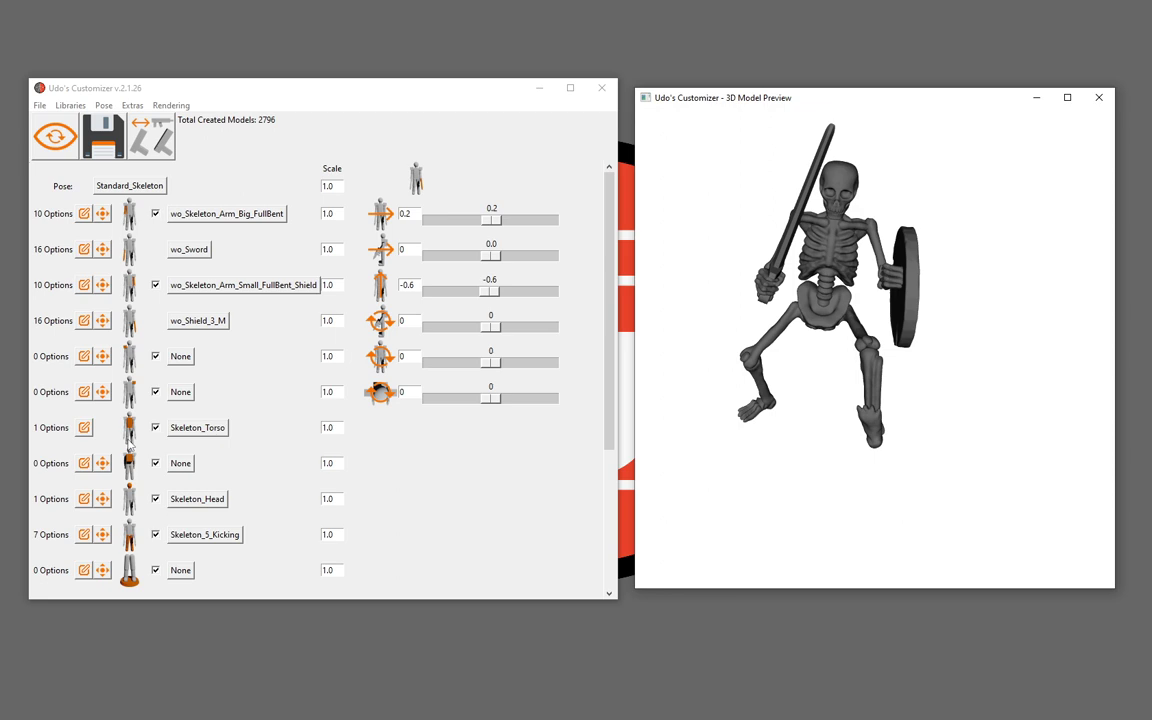
Select the arm part and set its sixth and fourth rotations to -32 and 9
click(102, 465)
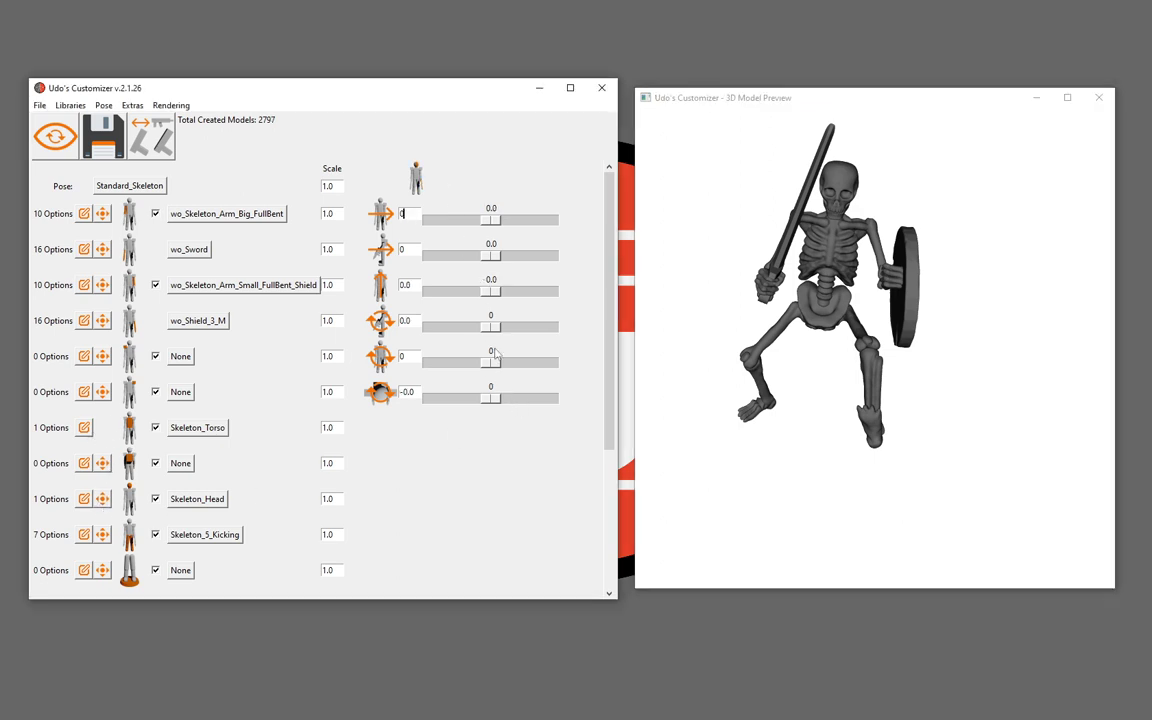
drag(497, 403, 481, 405)
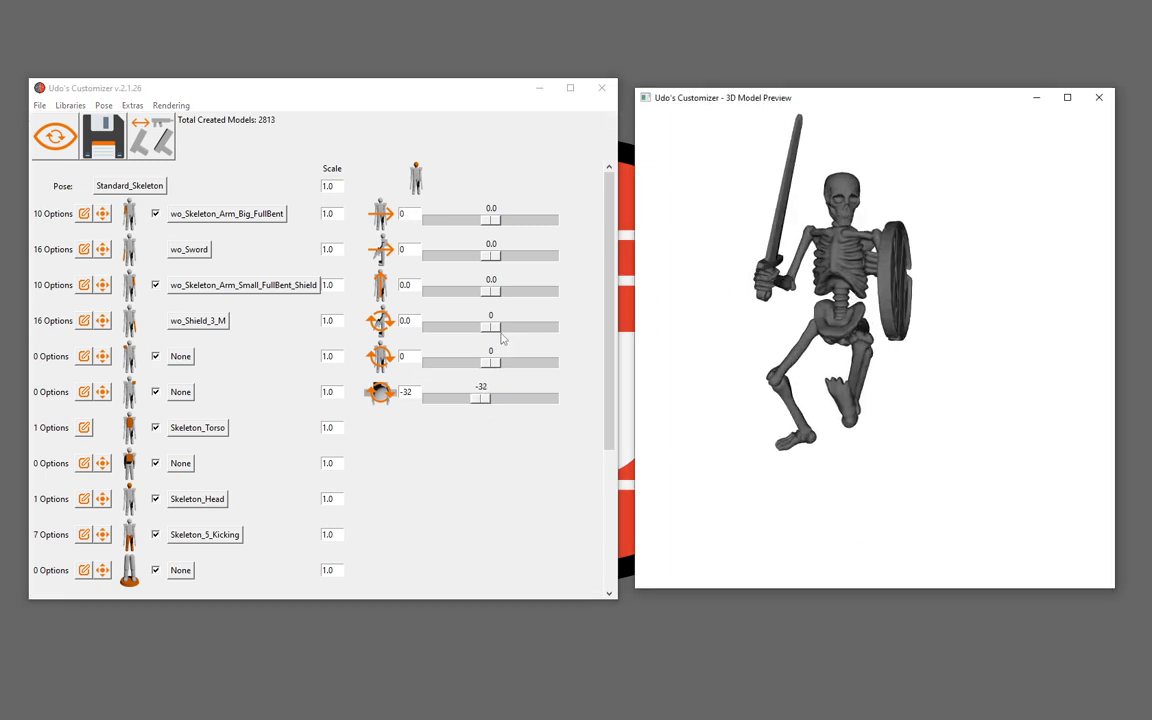
drag(494, 334, 494, 336)
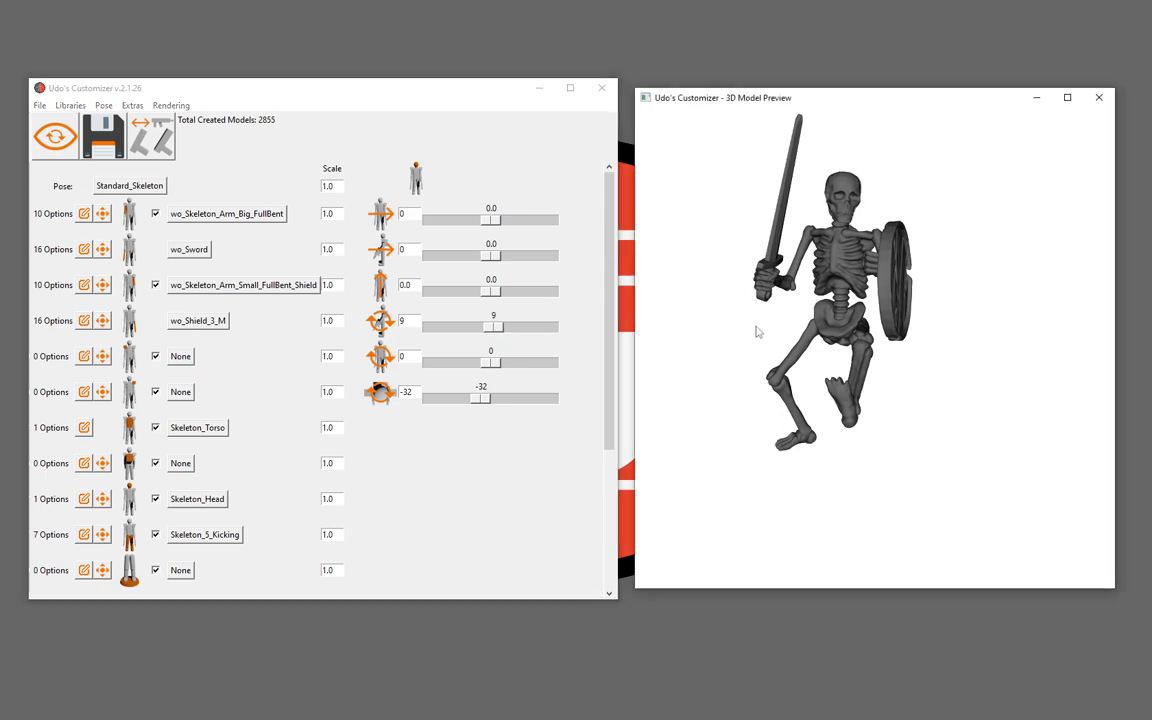
drag(753, 334, 946, 319)
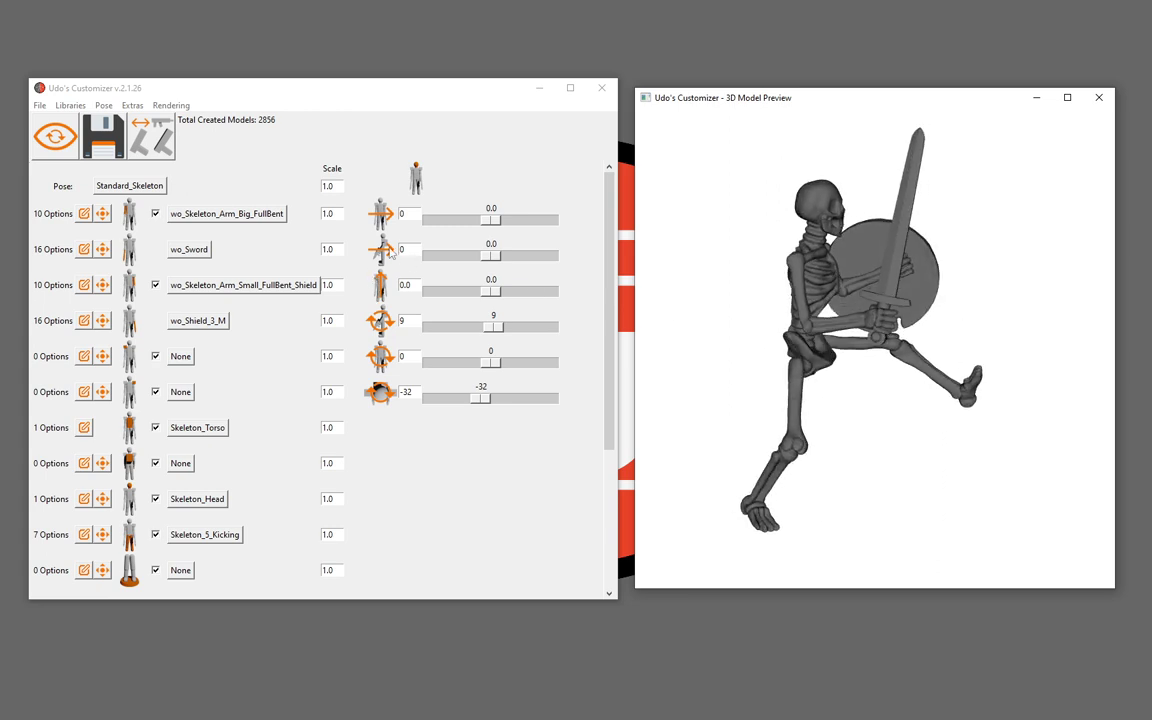
Shrink the wo_Sword scale to 0.9
click(90, 240)
text(0.8)
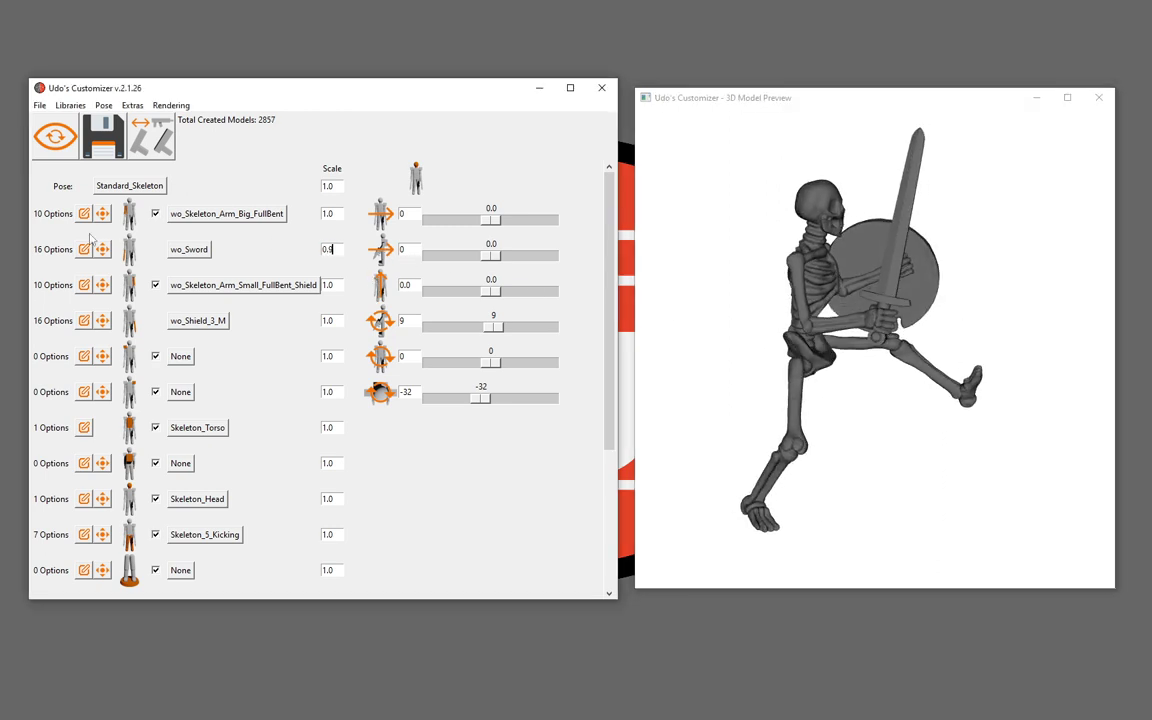
click(340, 286)
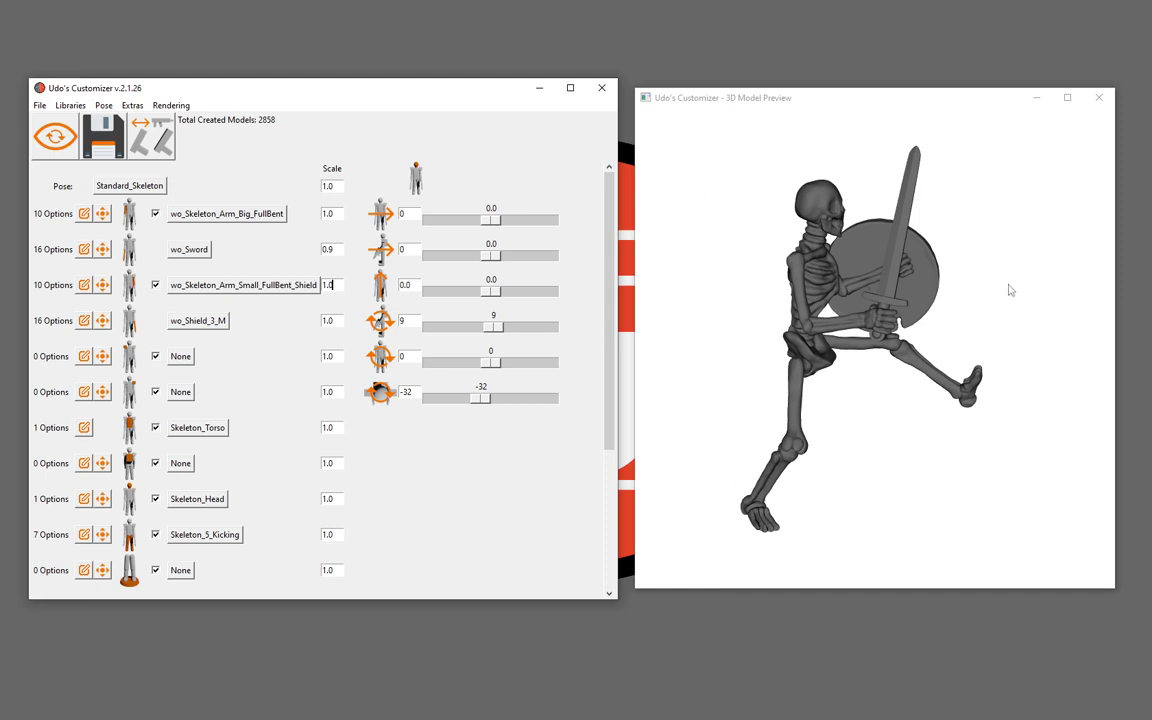
drag(1010, 290, 1005, 268)
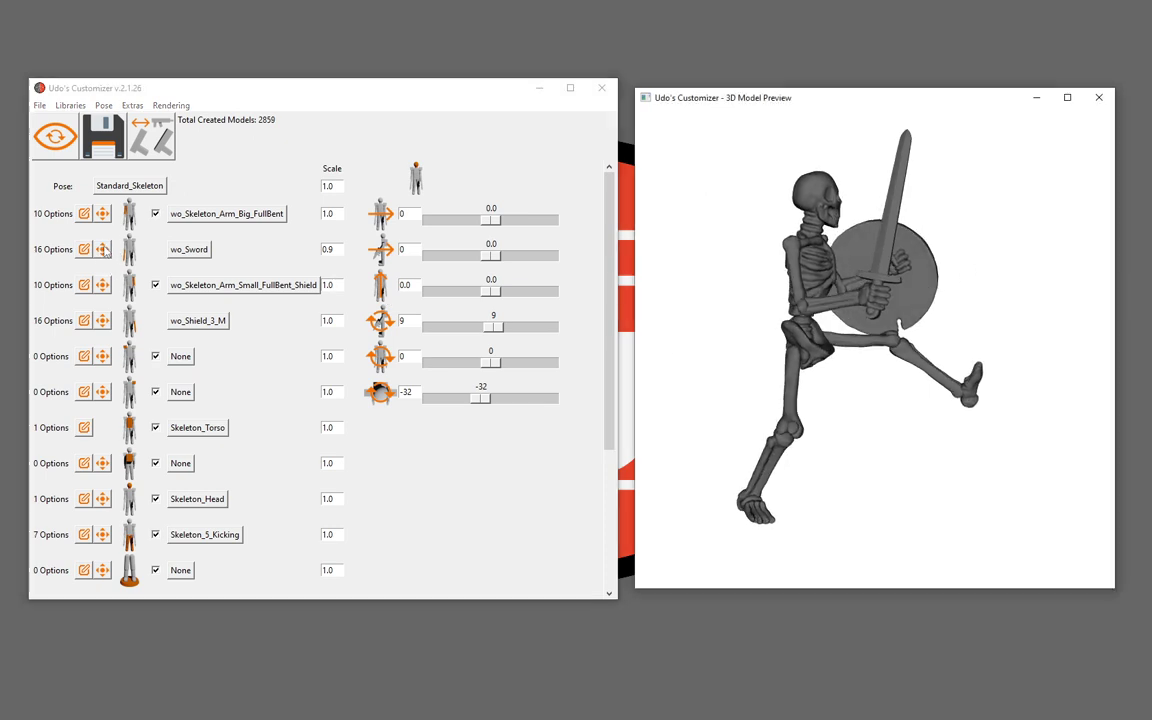
Tilt the shield arm's third rotation slider to -0.2 and check the pose
click(104, 251)
click(474, 292)
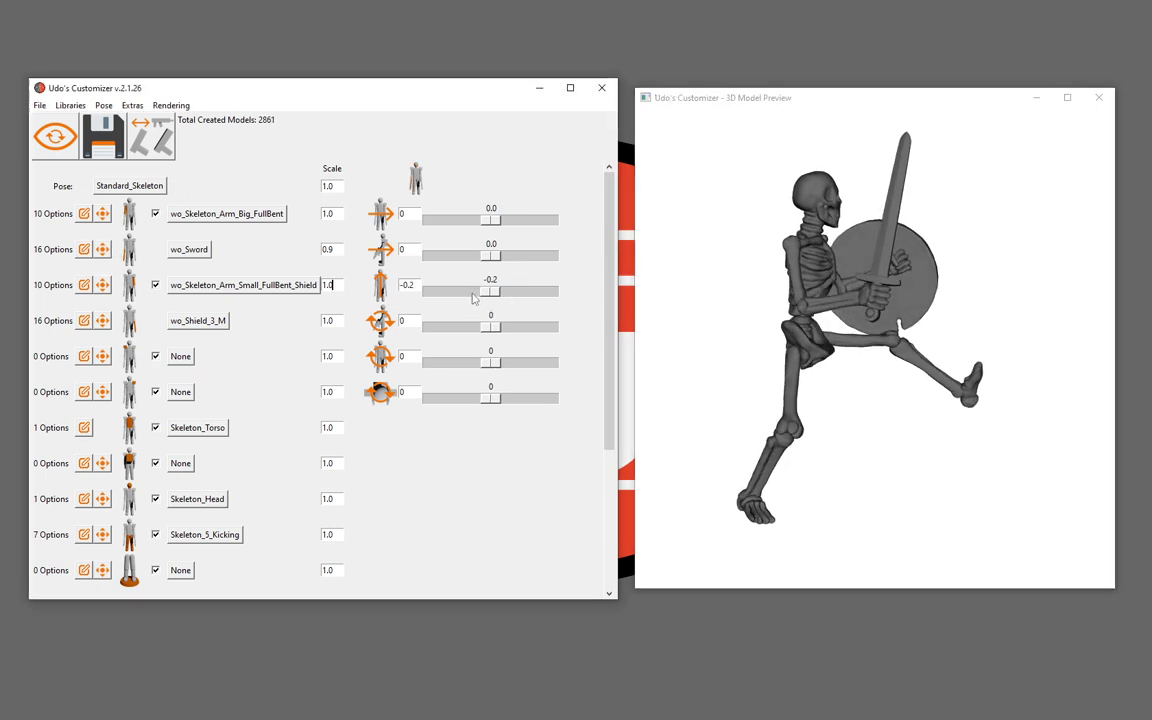
click(522, 297)
mouse_move(960, 310)
mouse_down()
mouse_move(915, 327)
mouse_move(836, 313)
mouse_move(725, 321)
mouse_up()
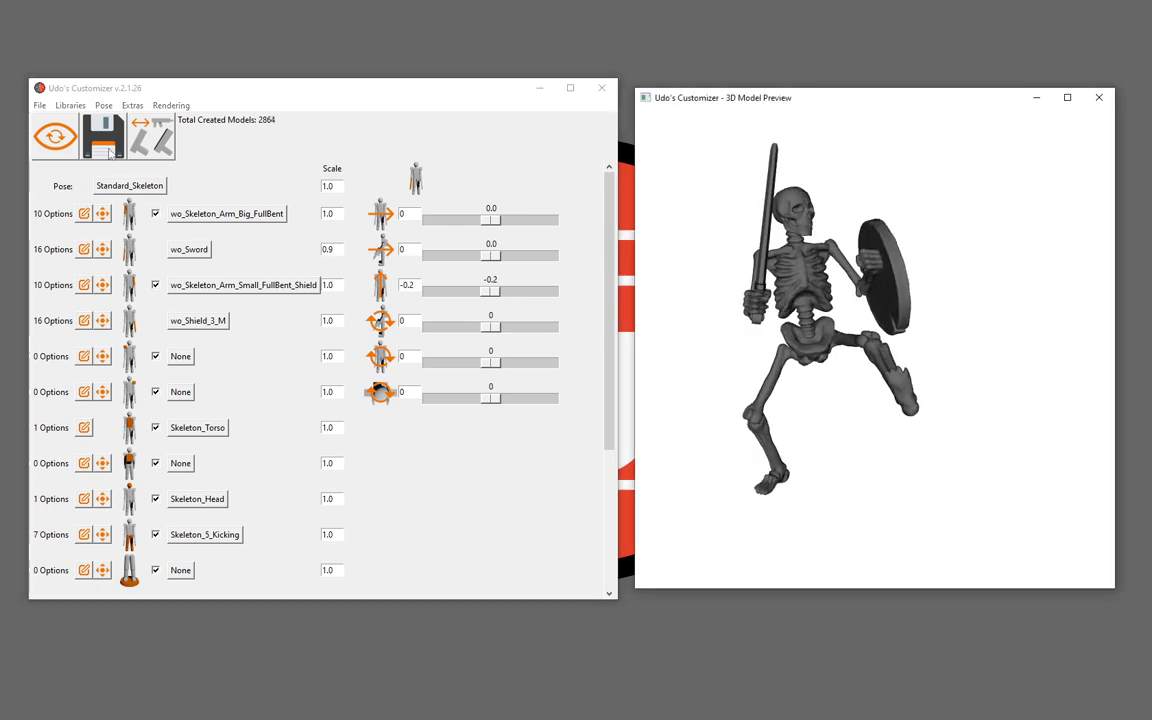
Open the Pose Parts Selection window, shift it left, and close it unchanged
click(103, 105)
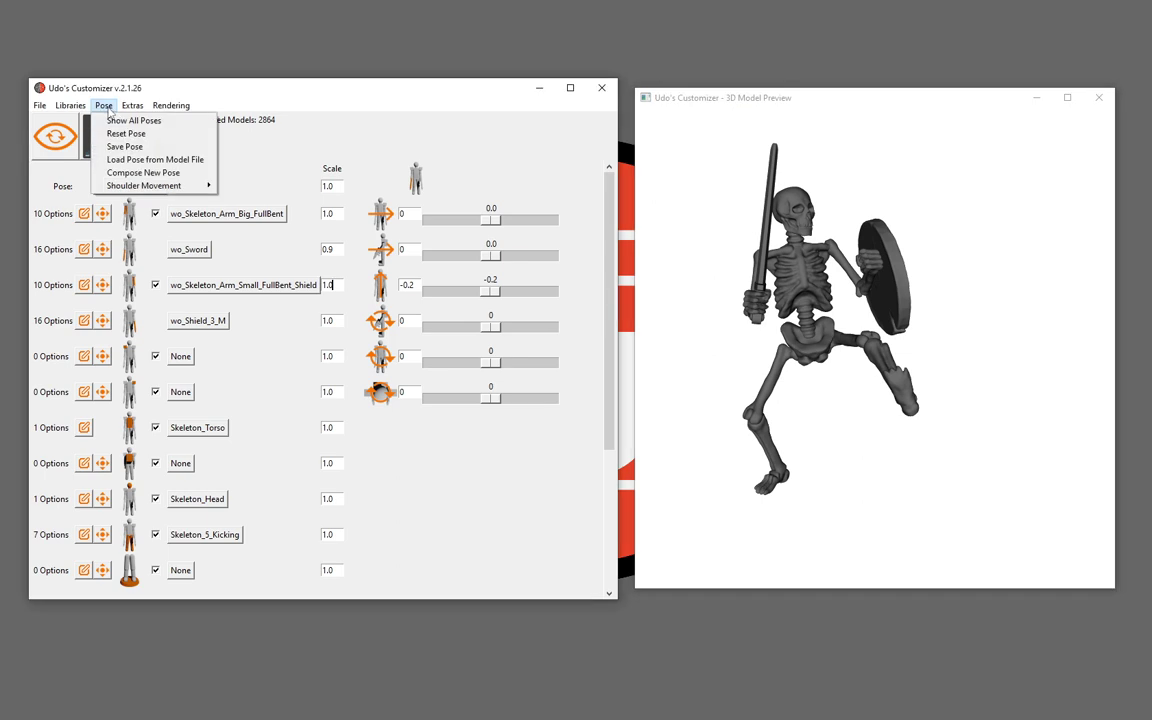
click(136, 147)
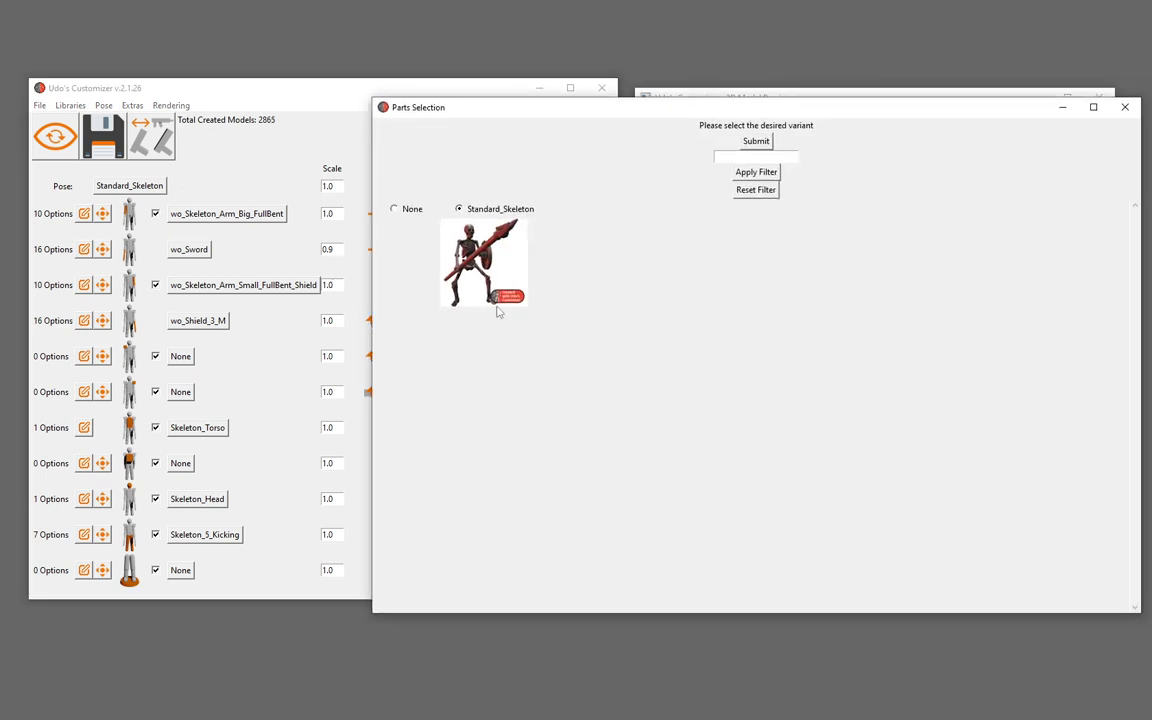
drag(492, 110, 432, 104)
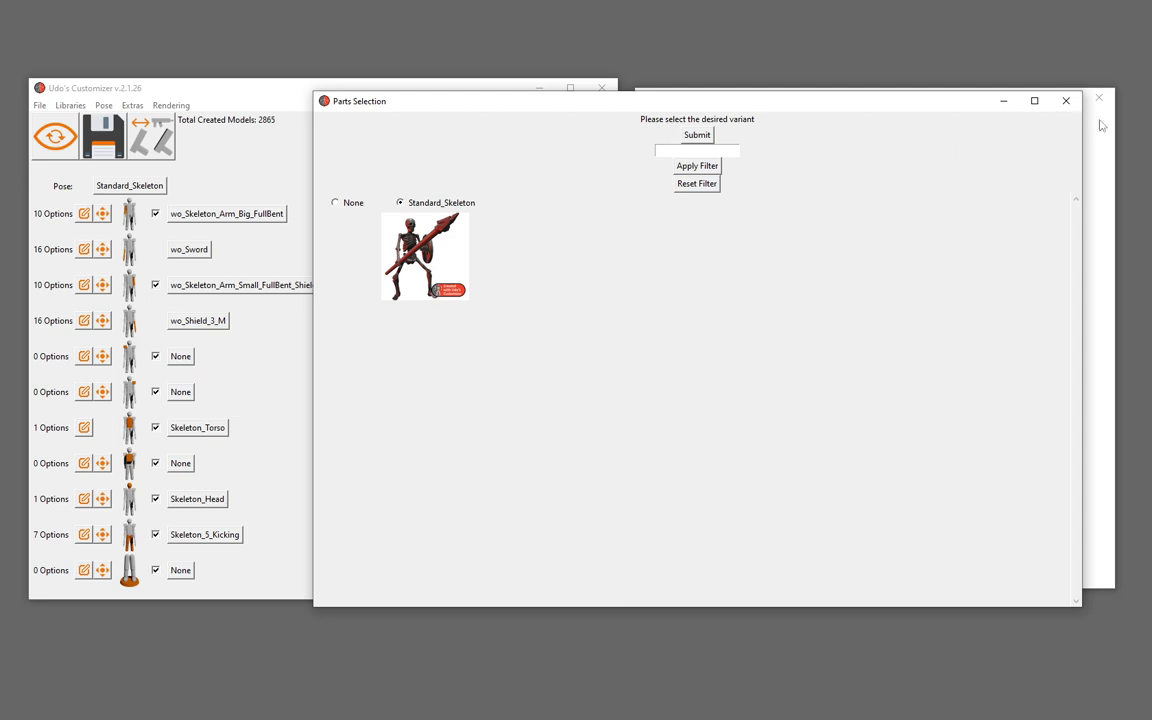
click(1066, 100)
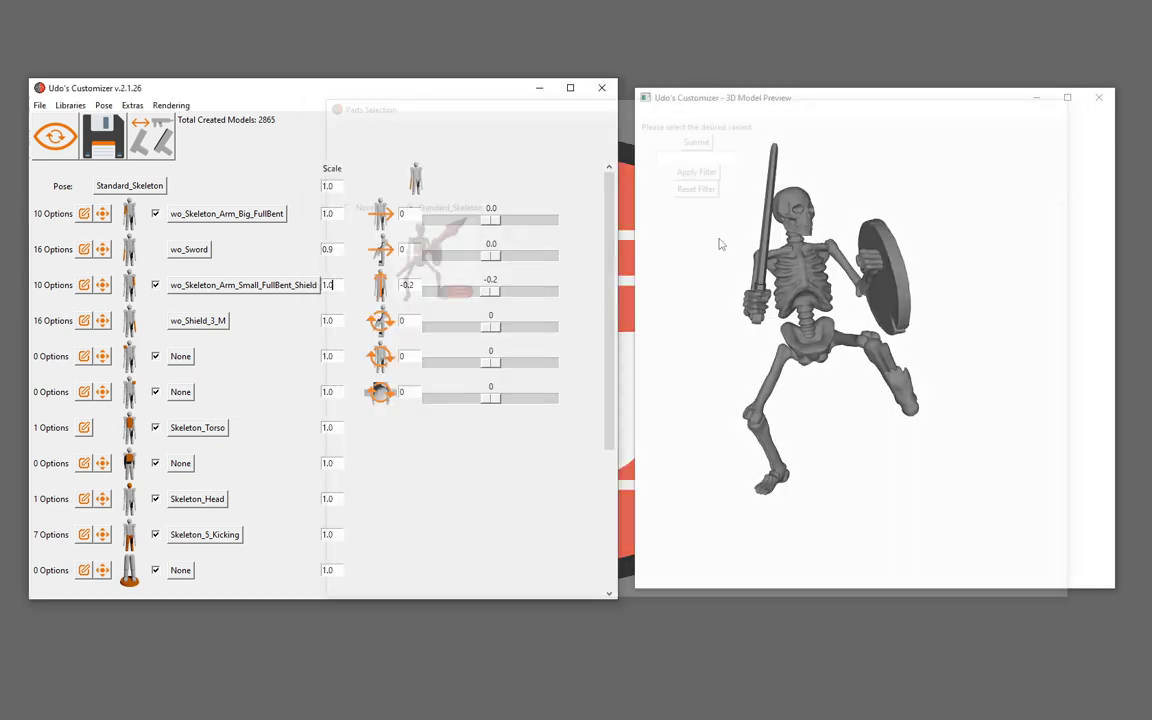
Choose Pose > Save Pose to bring up the Save As dialog
click(103, 105)
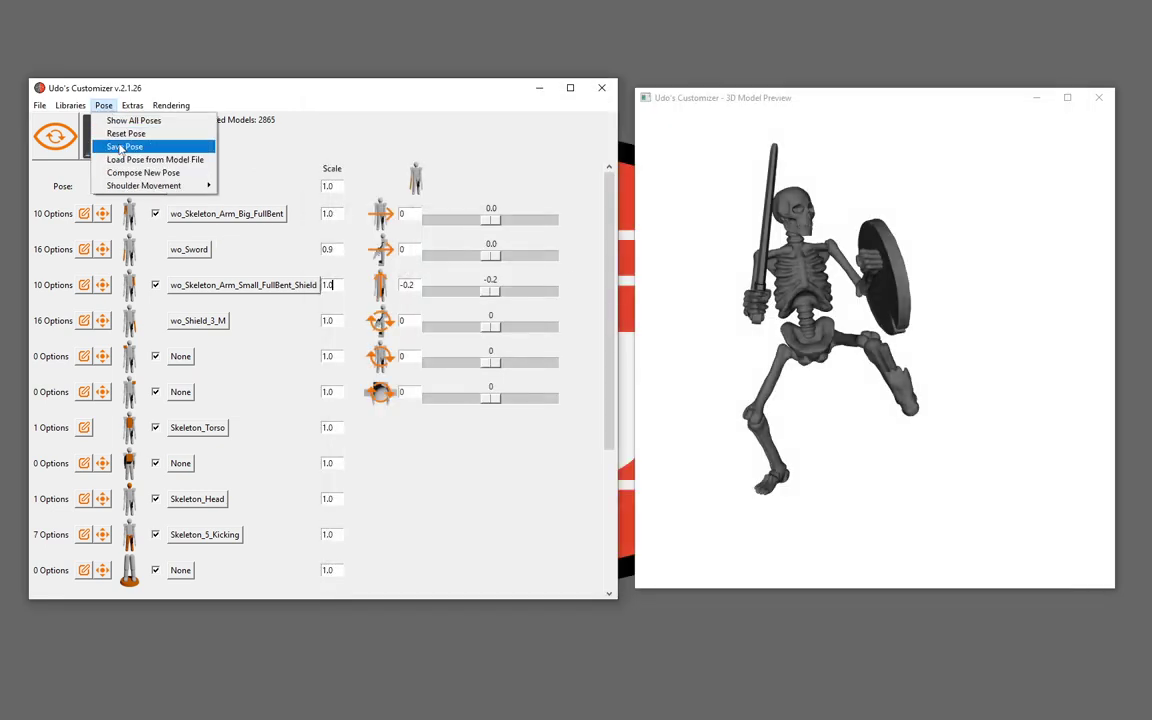
click(510, 380)
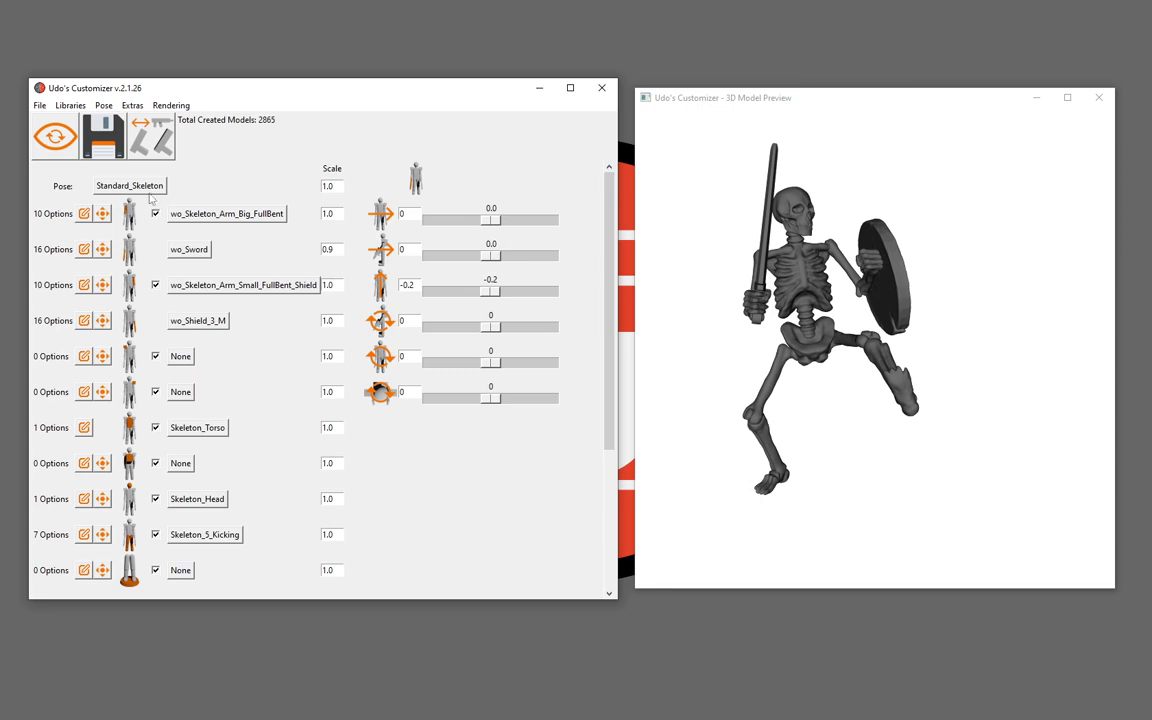
click(98, 104)
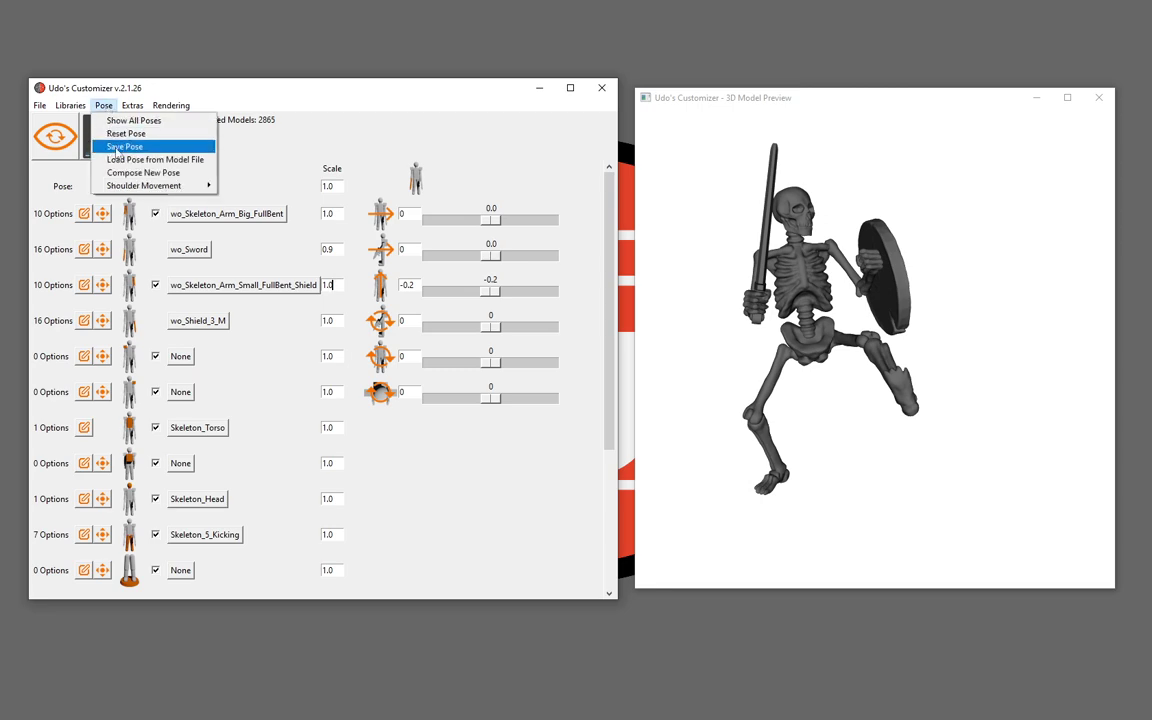
click(117, 147)
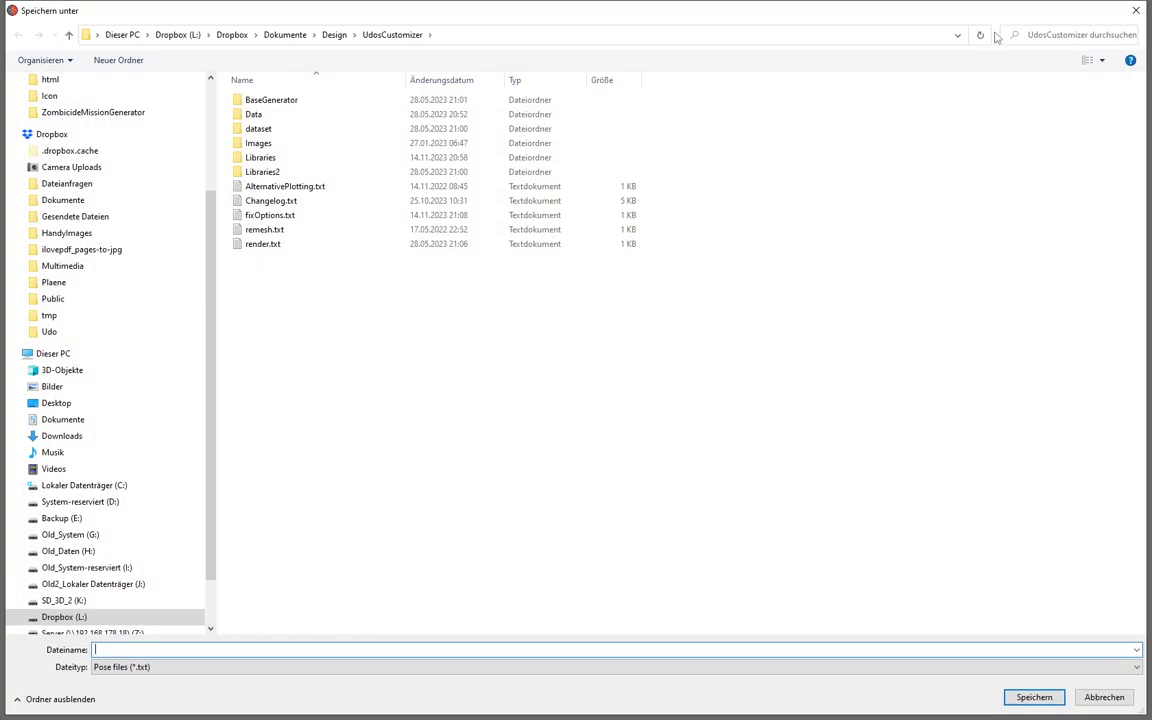
Save the current pose as Pose2 inside Libraries > Skeletons
click(103, 105)
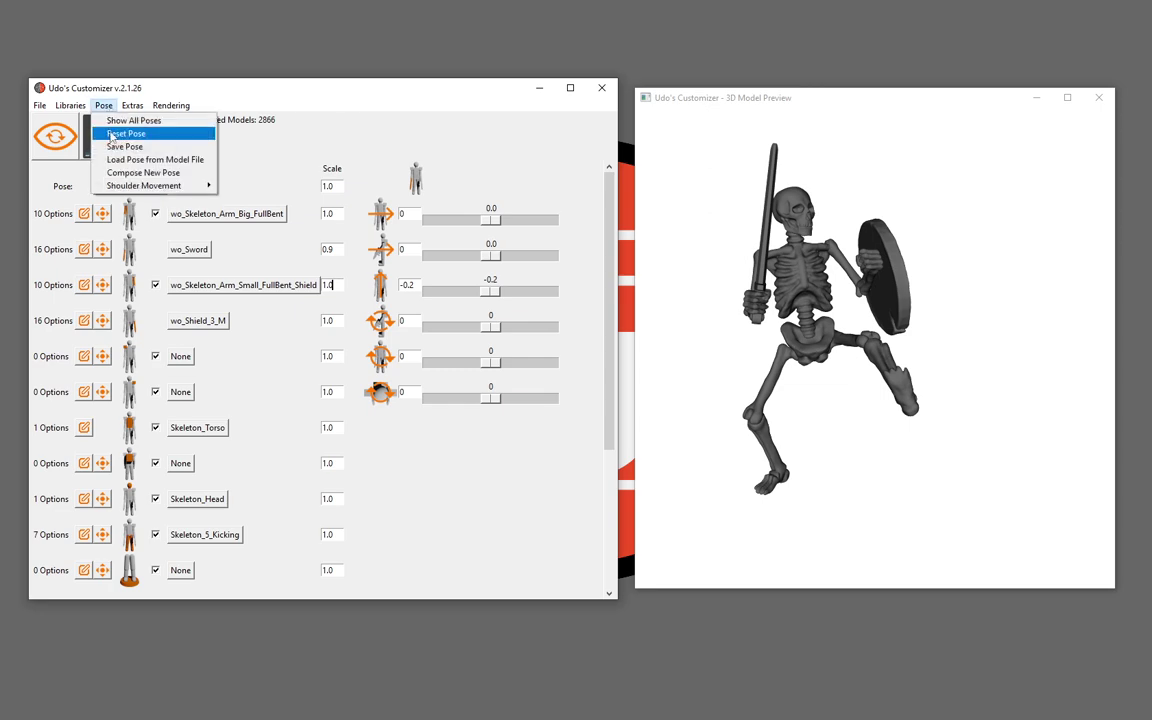
click(113, 147)
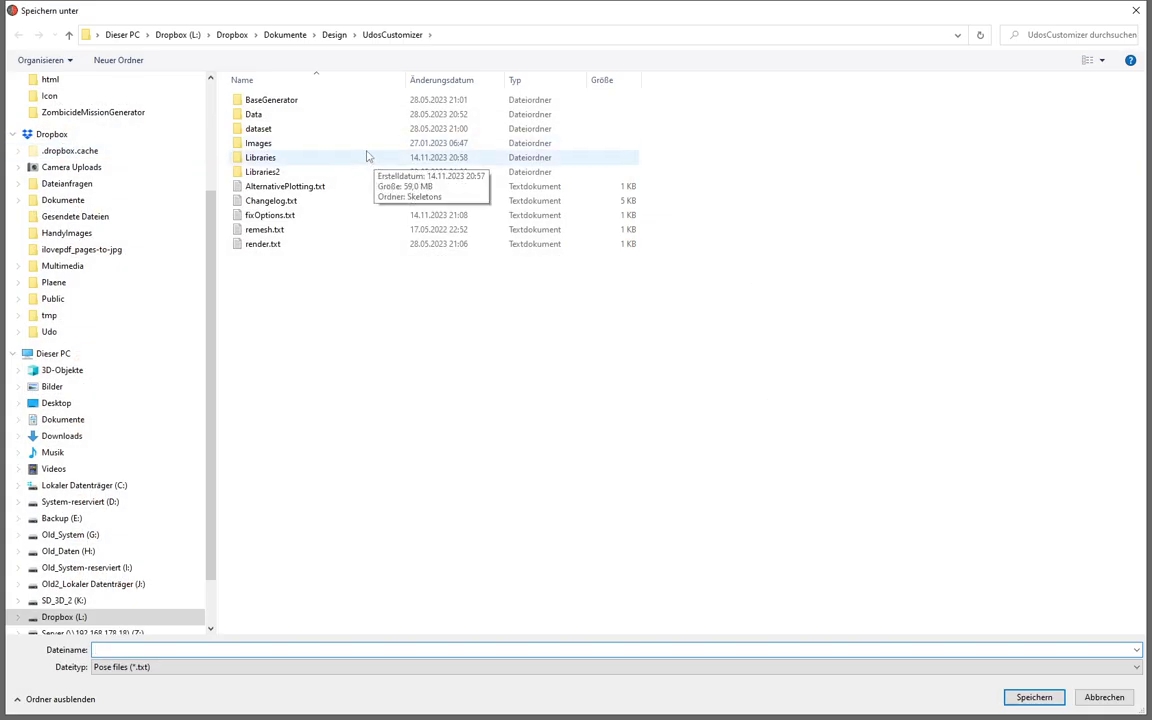
double_click(262, 157)
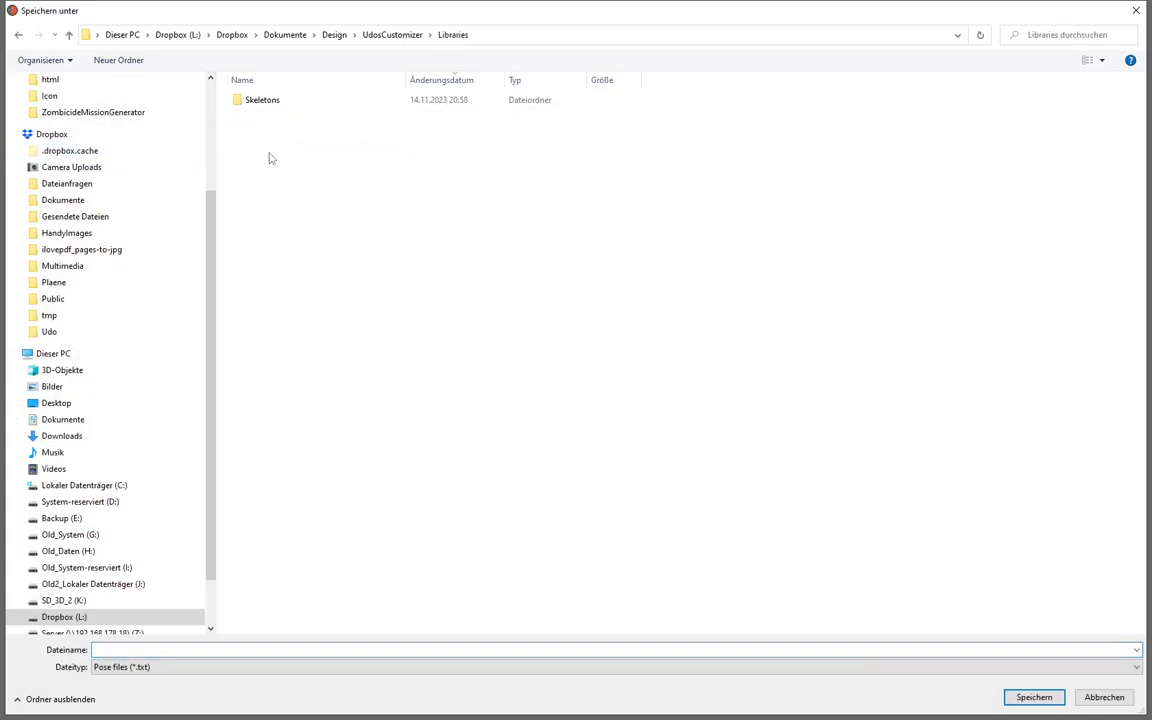
double_click(262, 99)
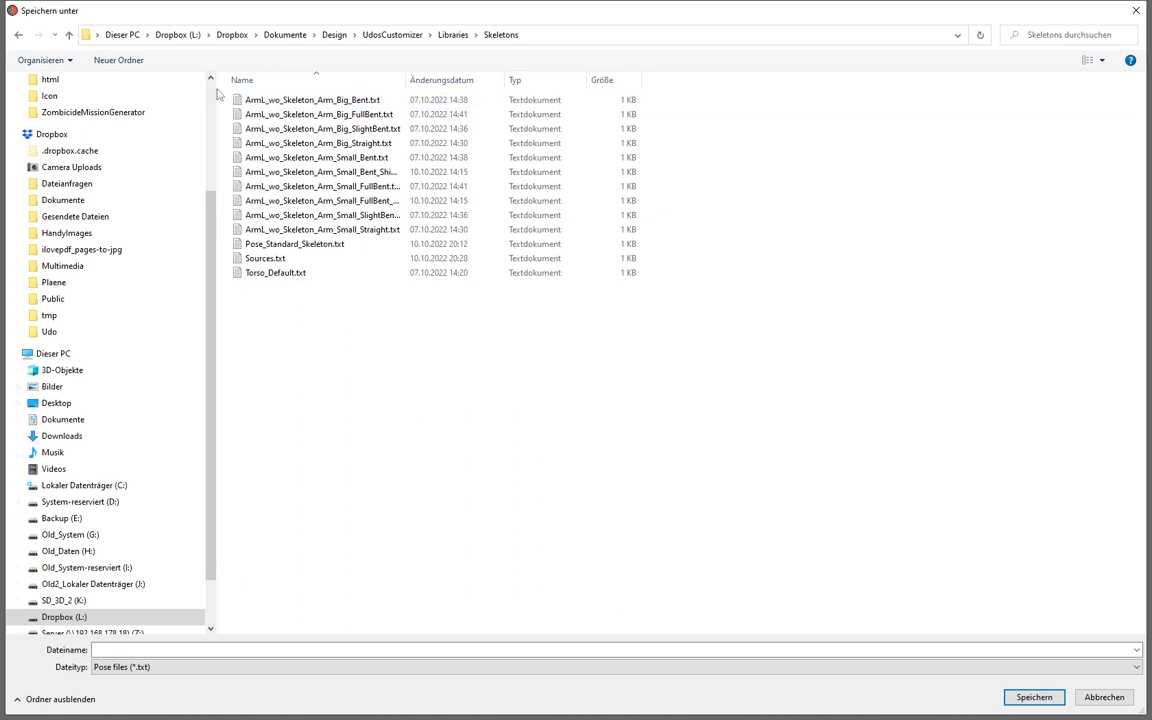
click(145, 654)
text(Pose2)
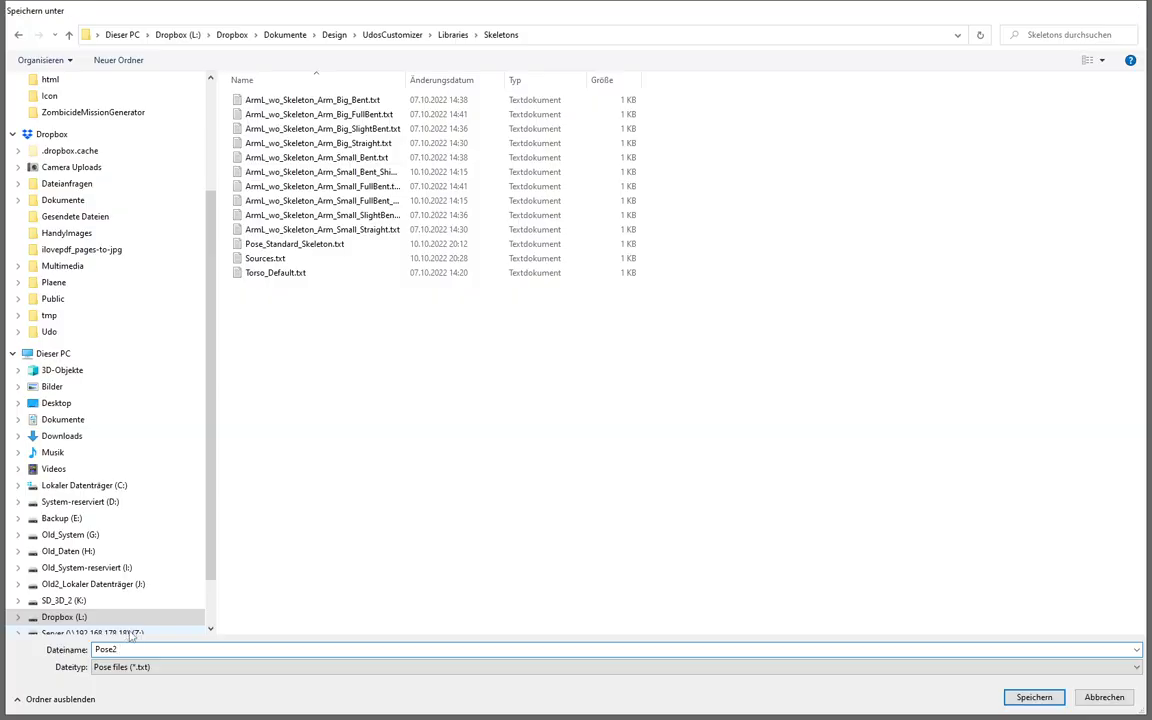
key(Return)
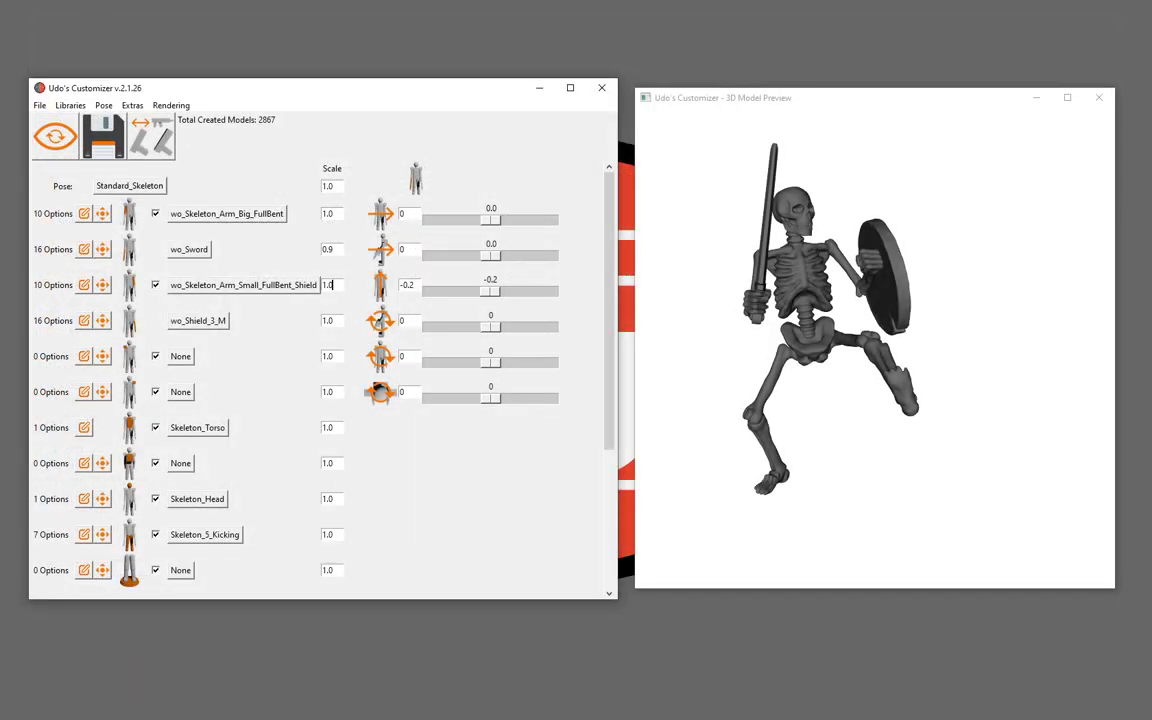
Reload the libraries and apply the new Pose2 to the skeleton
click(70, 105)
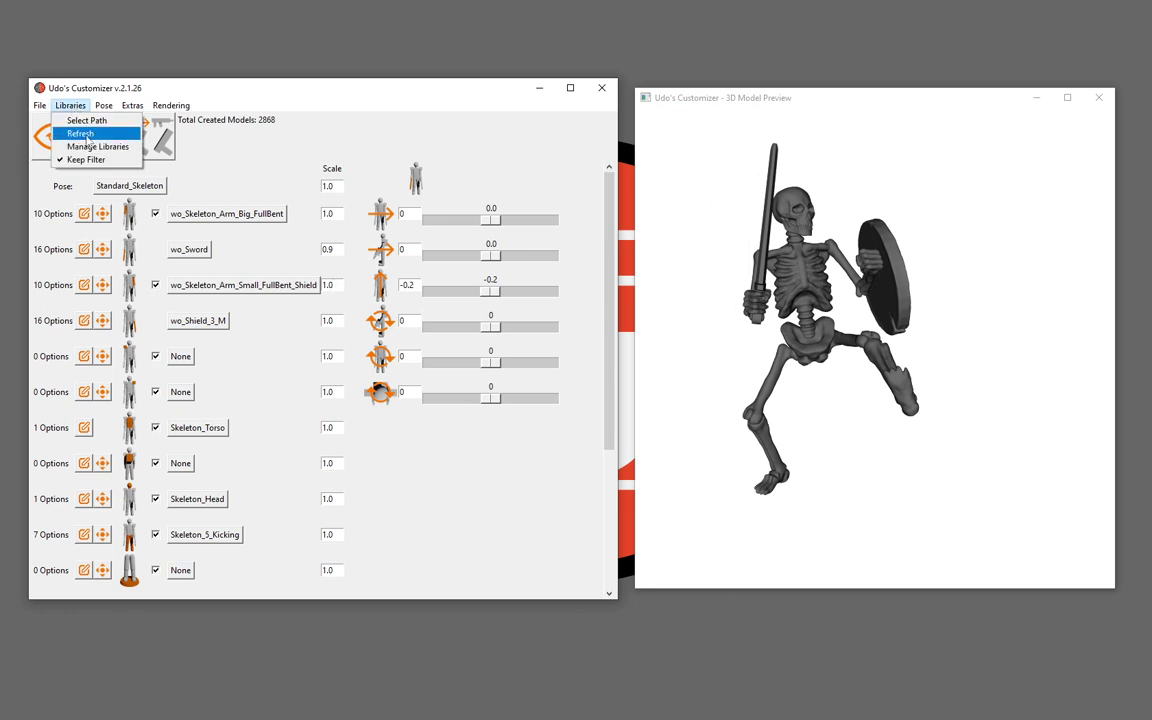
click(87, 138)
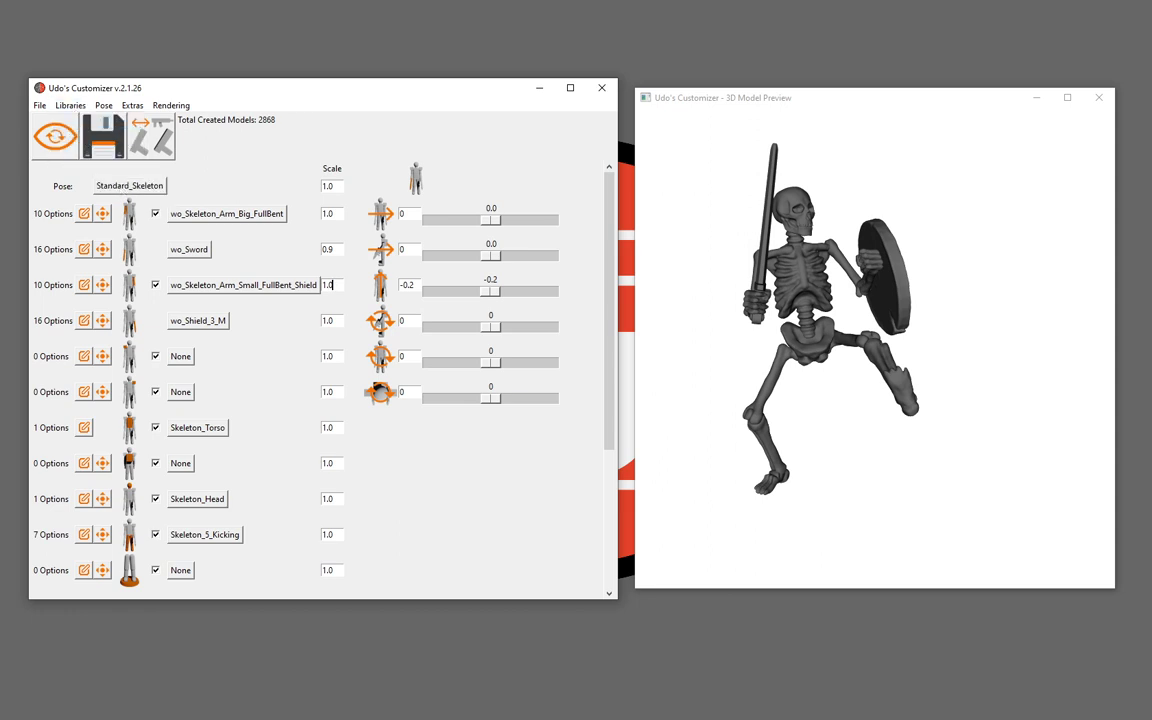
drag(1003, 193, 332, 145)
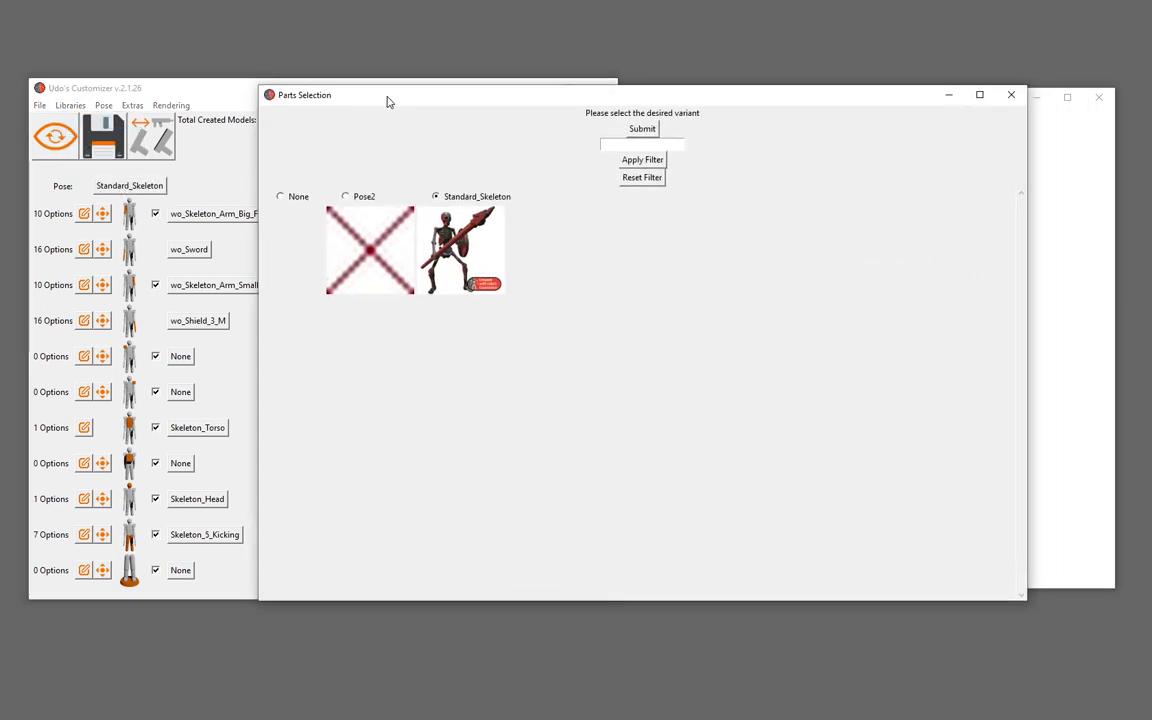
click(313, 246)
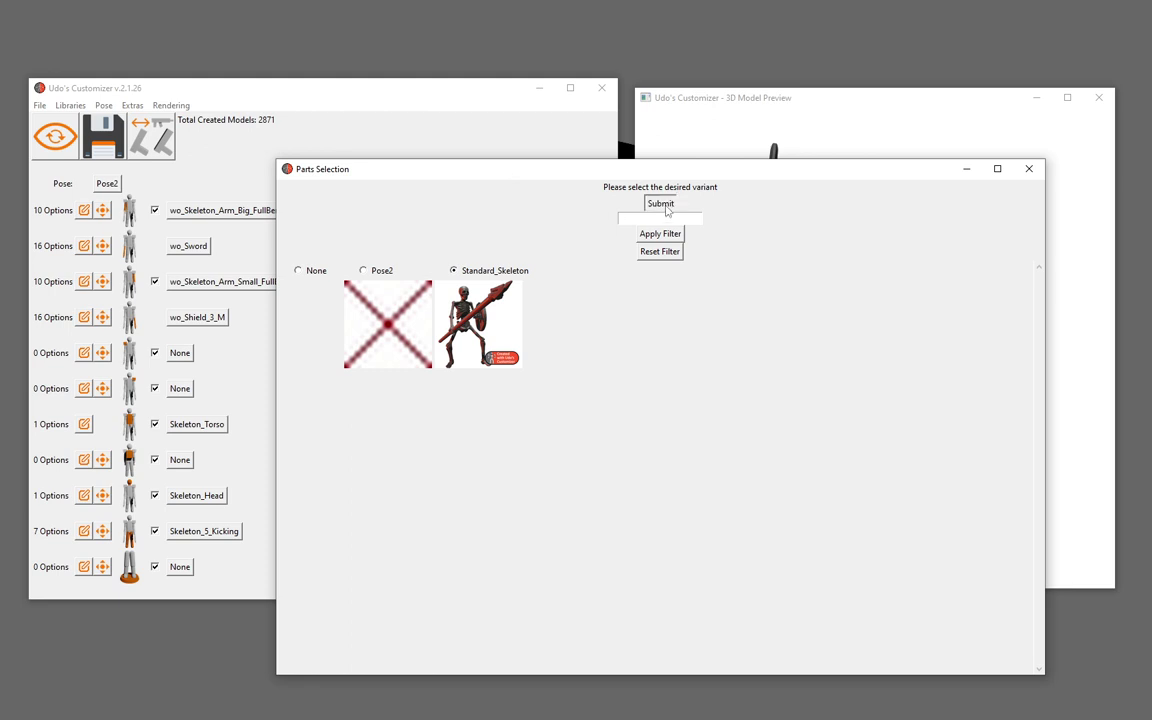
click(658, 200)
mouse_move(668, 211)
mouse_down()
mouse_move(913, 314)
mouse_move(866, 297)
mouse_up()
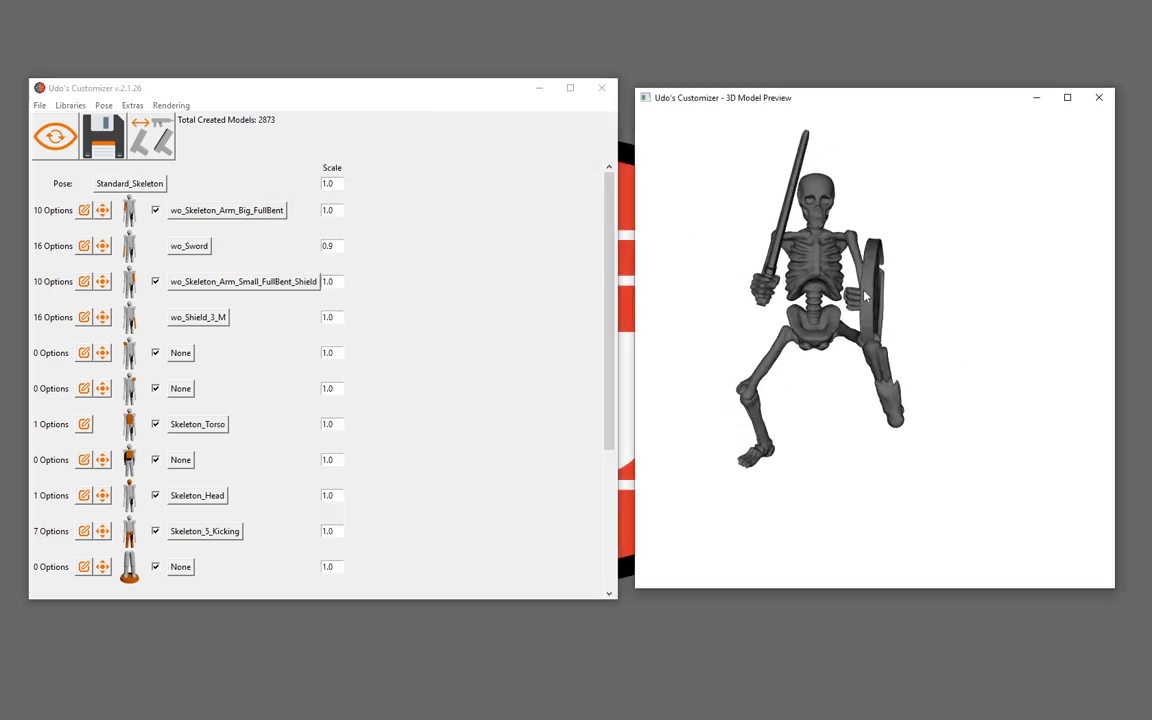
Reopen the pose picker, rearrange it off the preview, and reapply Pose2
click(130, 156)
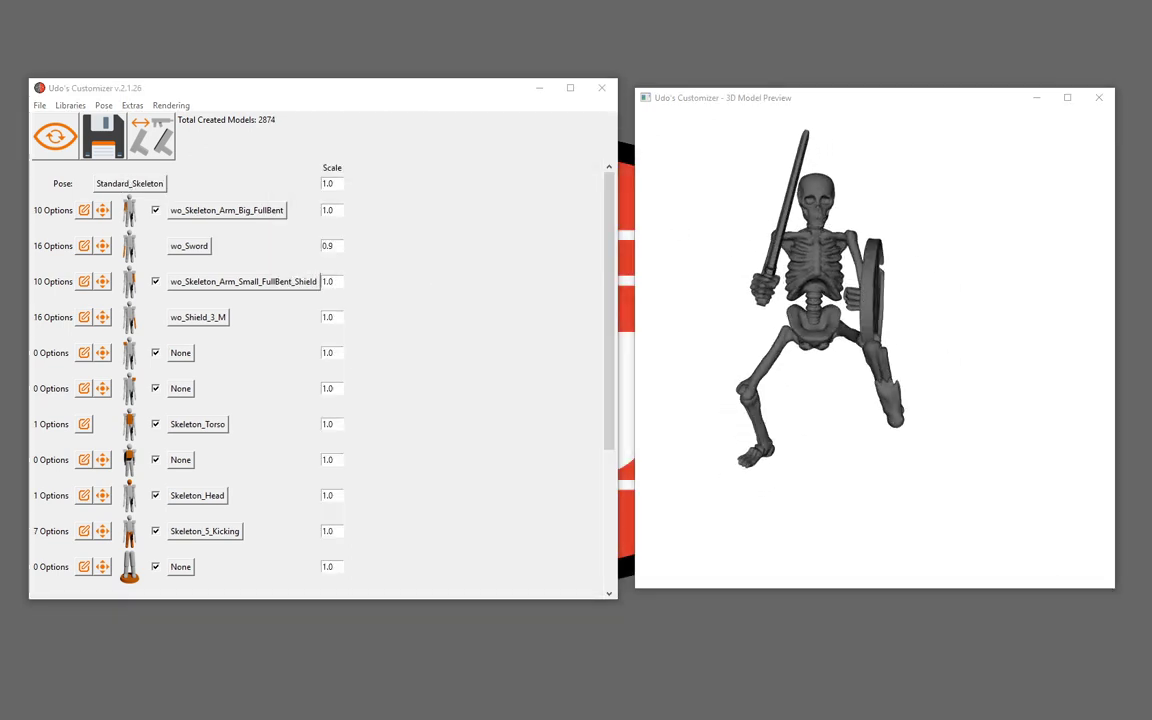
click(129, 183)
drag(928, 158, 465, 116)
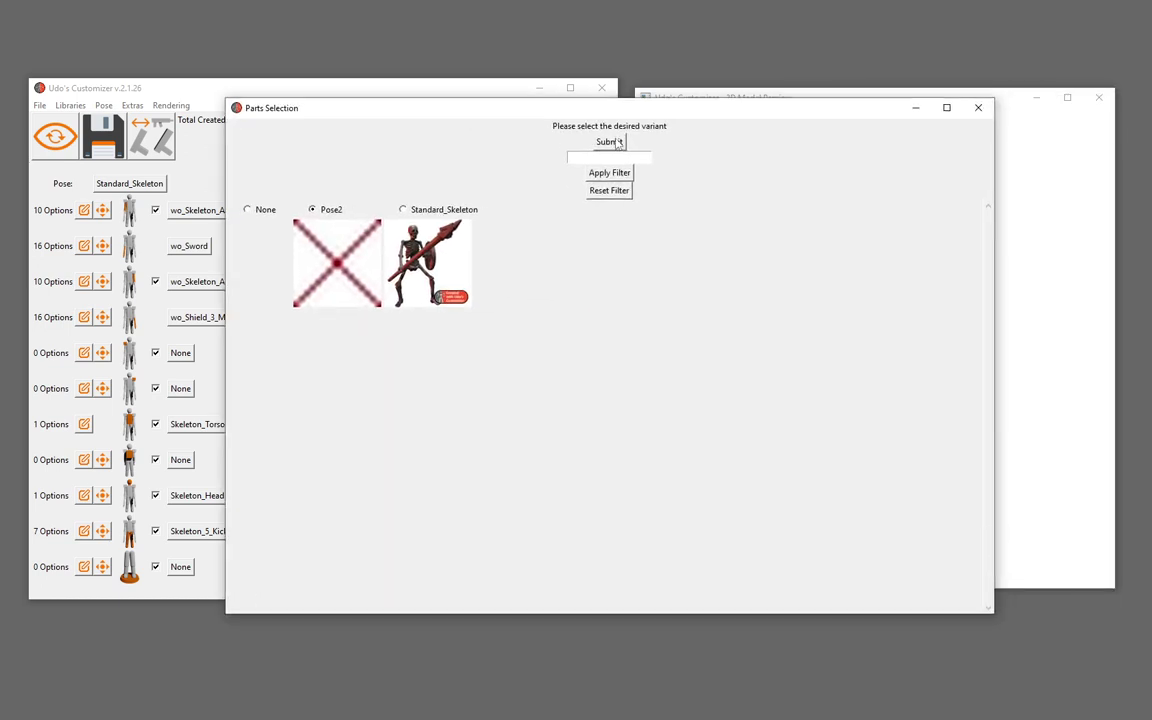
drag(540, 108, 395, 138)
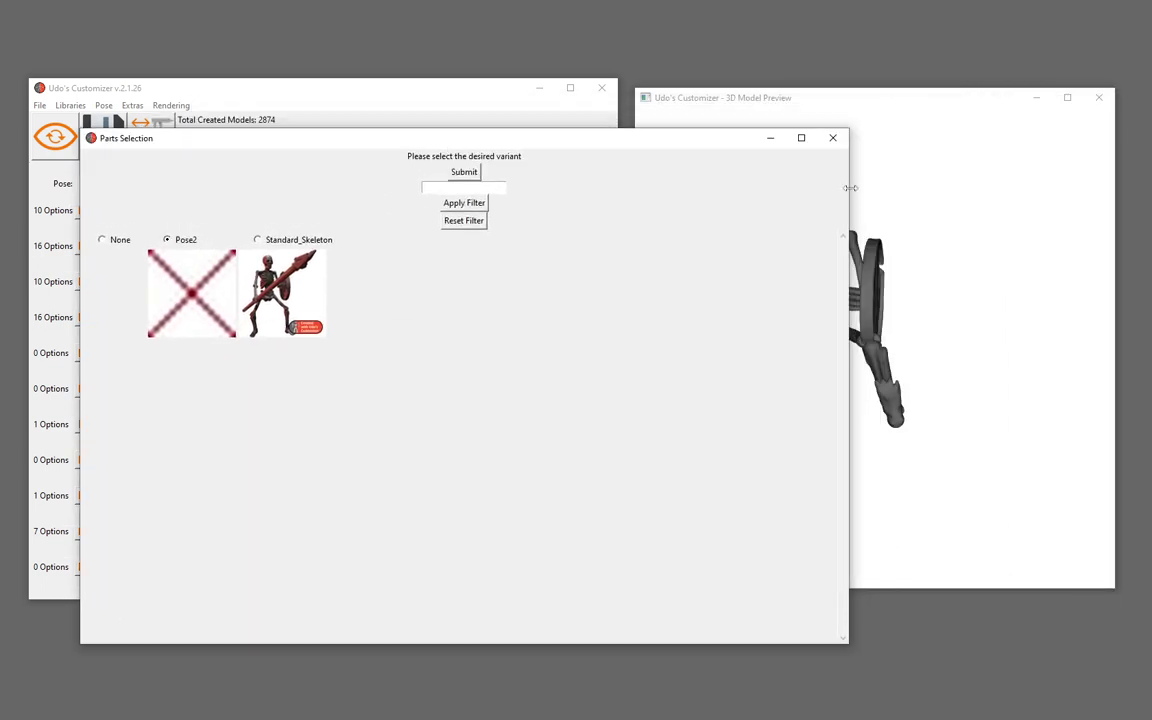
drag(849, 187, 604, 187)
click(336, 173)
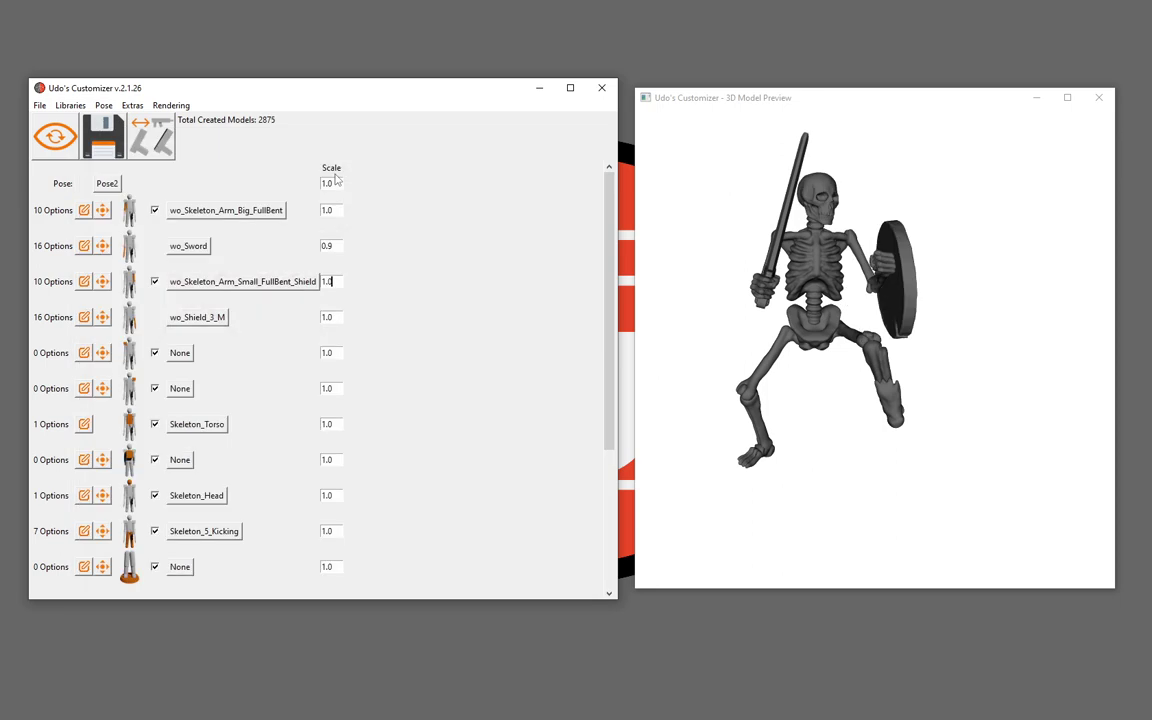
mouse_move(964, 244)
mouse_down()
mouse_move(776, 308)
mouse_move(855, 301)
mouse_up()
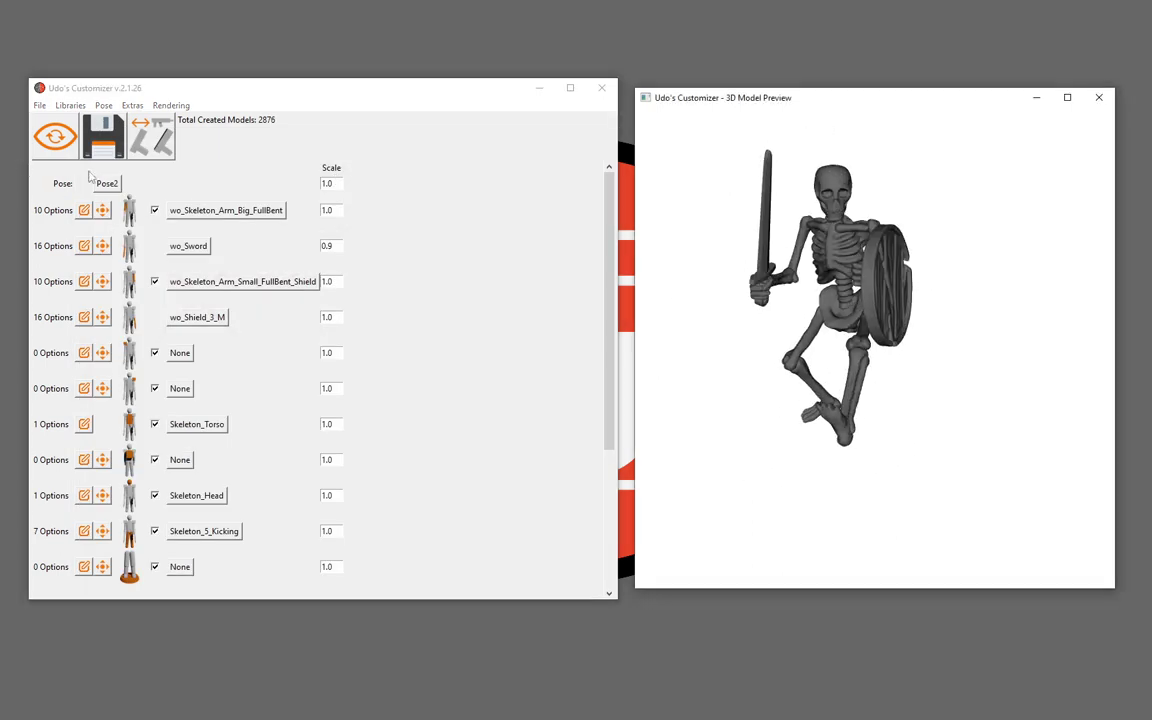
click(39, 105)
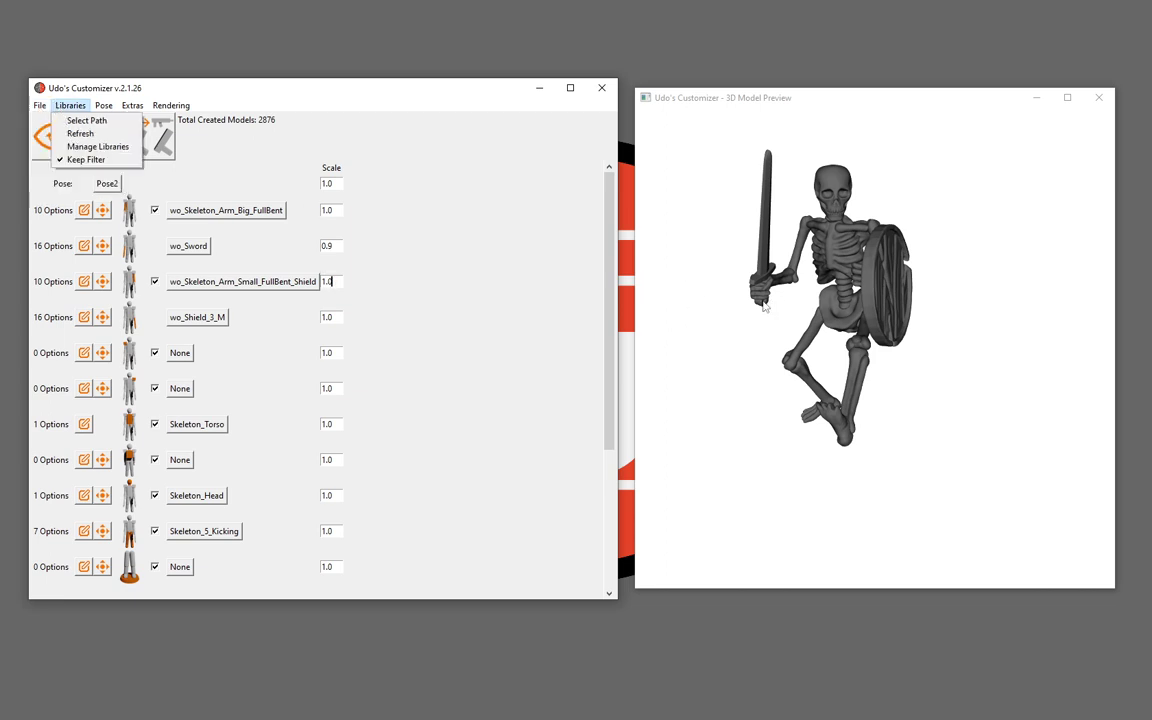
Open the Manage Libraries window from the Libraries menu
click(240, 158)
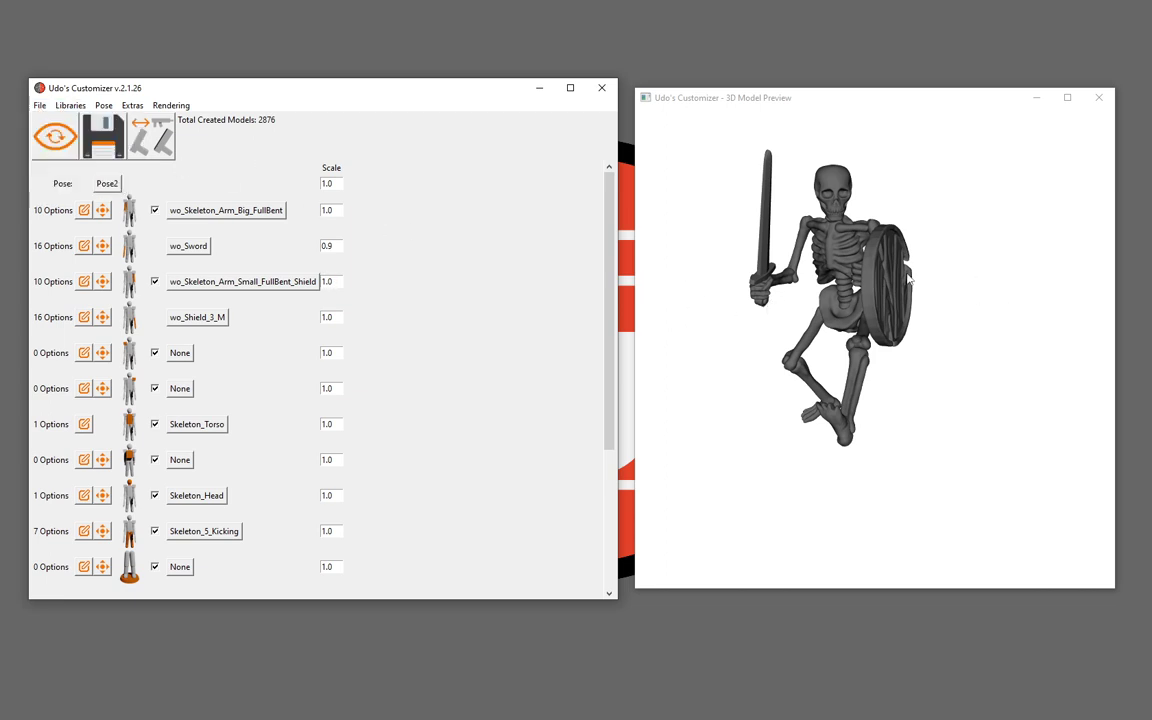
click(38, 106)
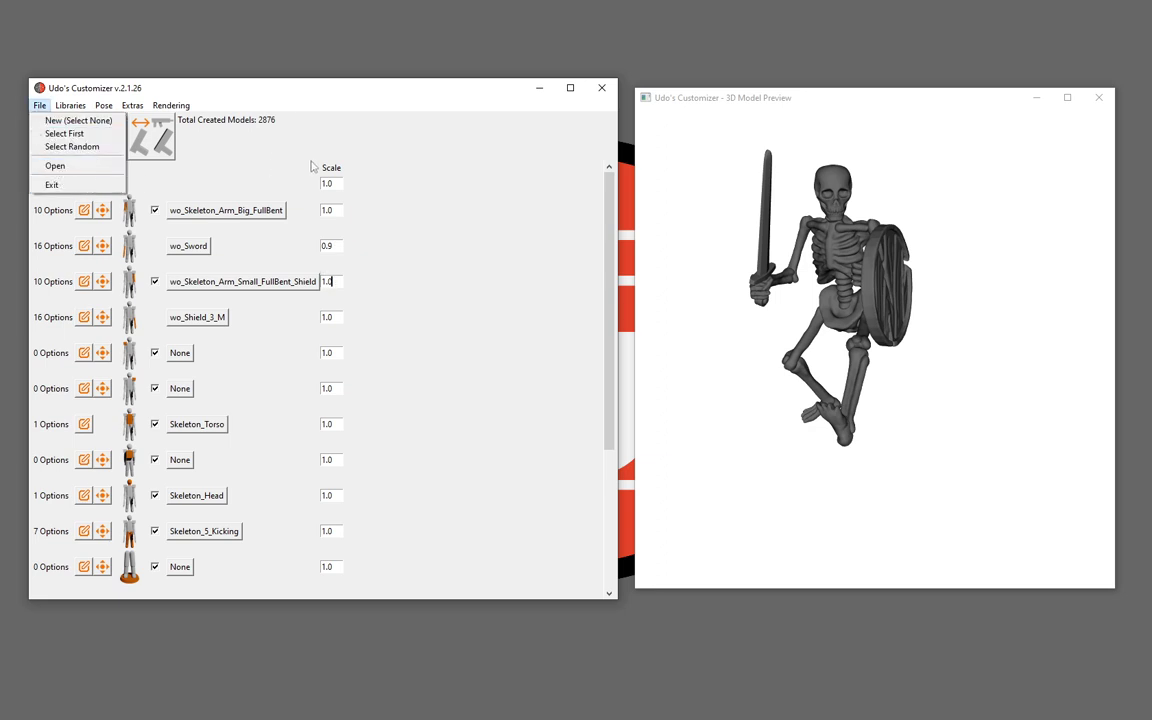
click(66, 106)
click(66, 106)
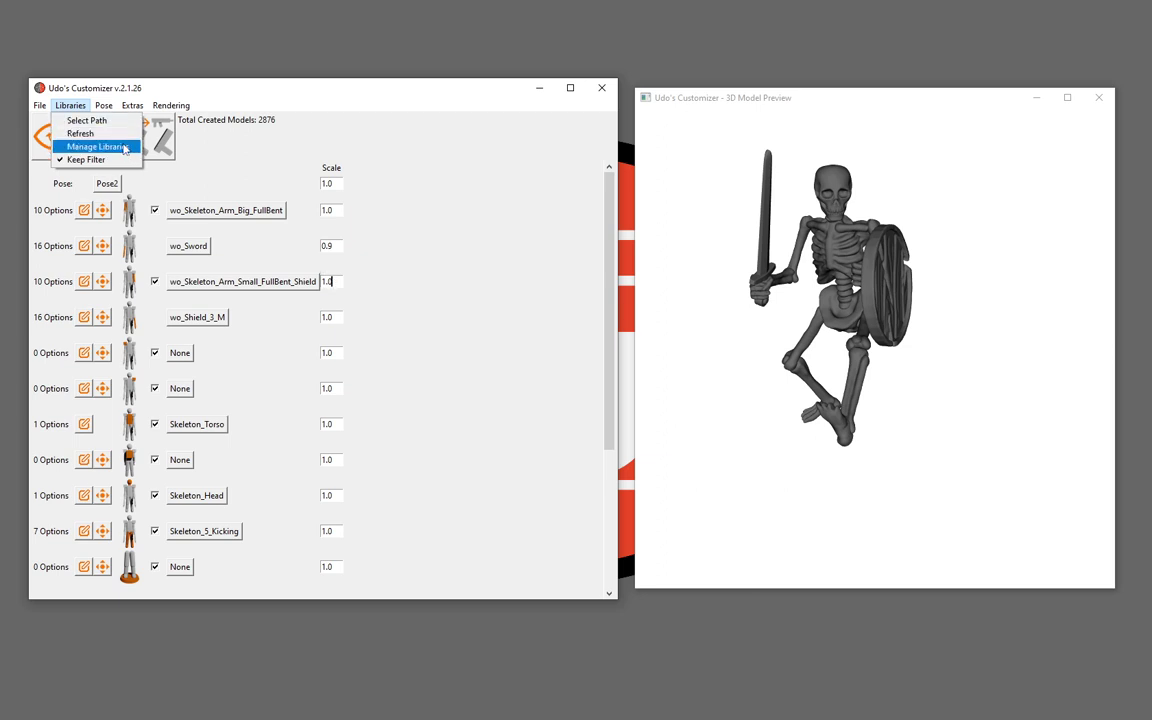
click(181, 183)
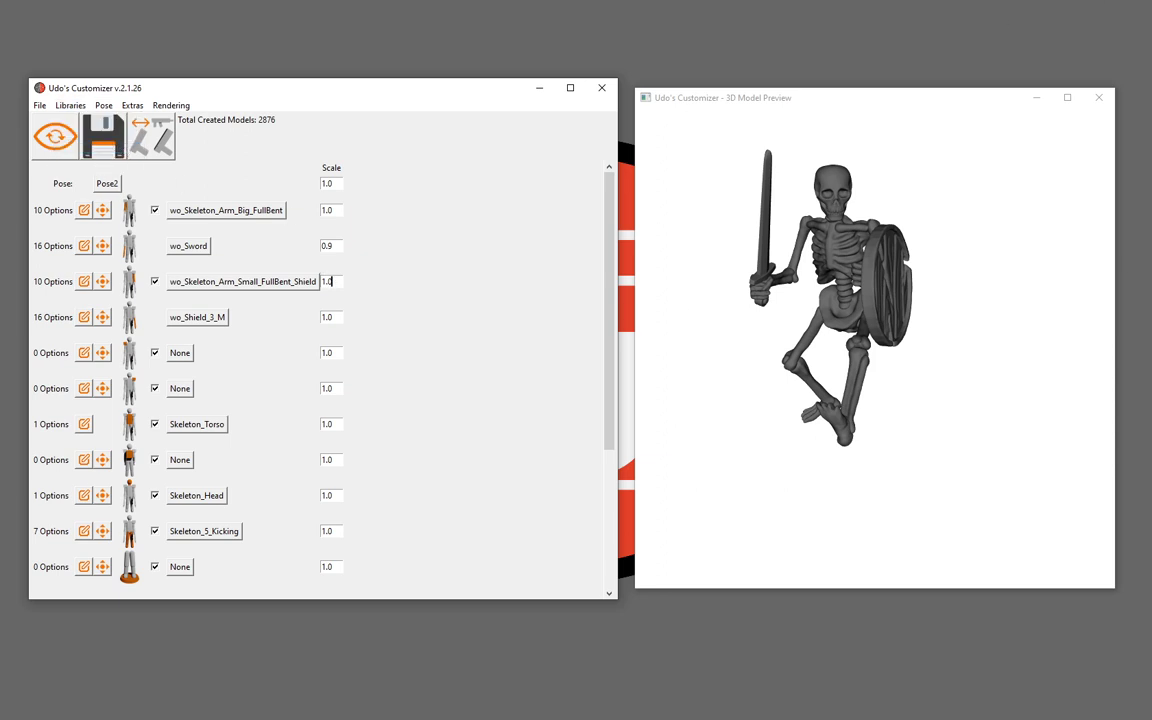
Toggle the Skeletons library off and on, close the manager, and turn the preview frontal
drag(1102, 204, 298, 144)
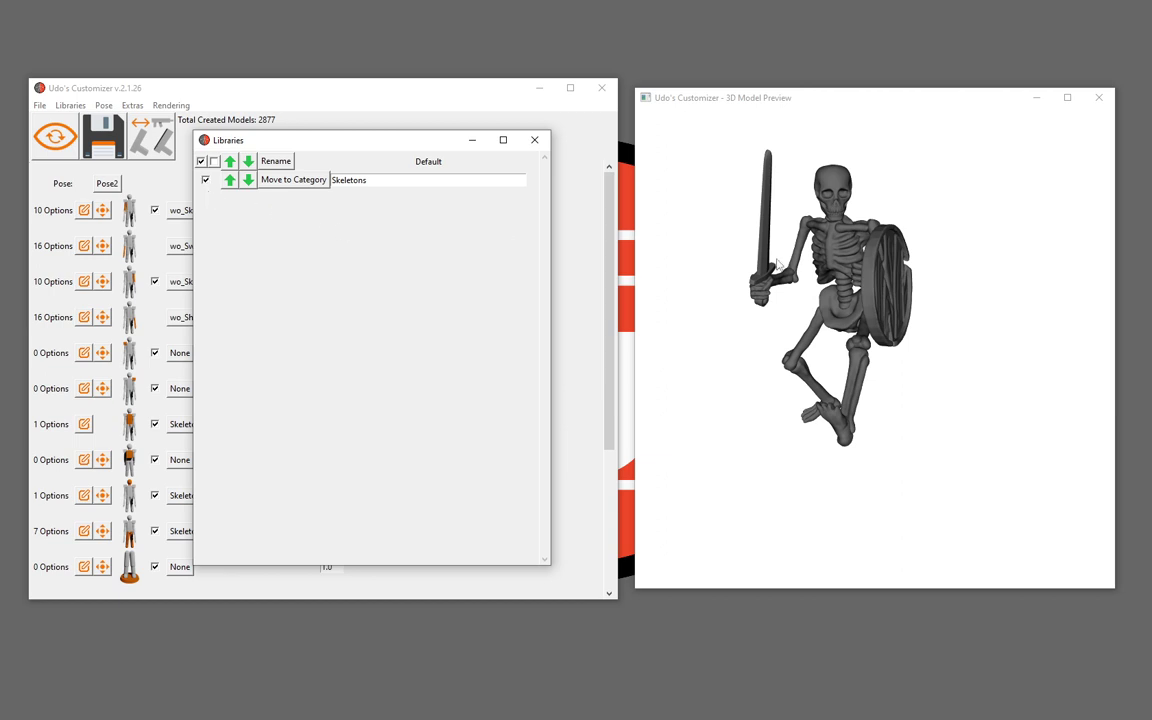
drag(692, 262, 778, 251)
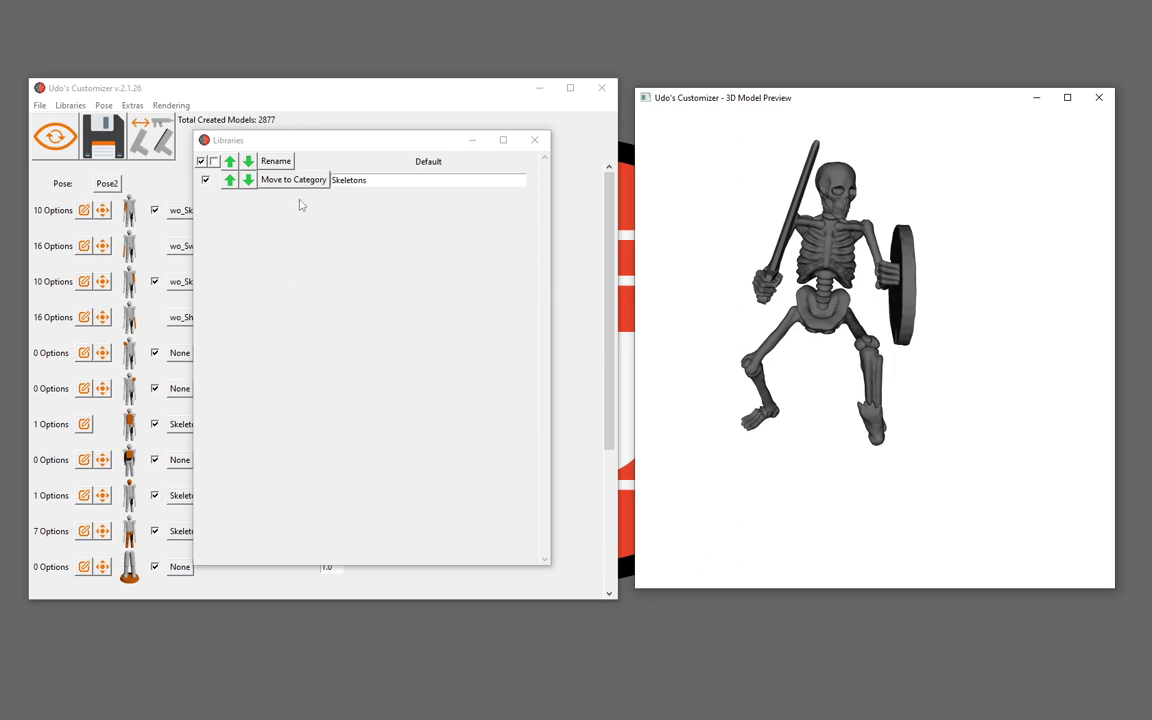
click(205, 179)
click(205, 180)
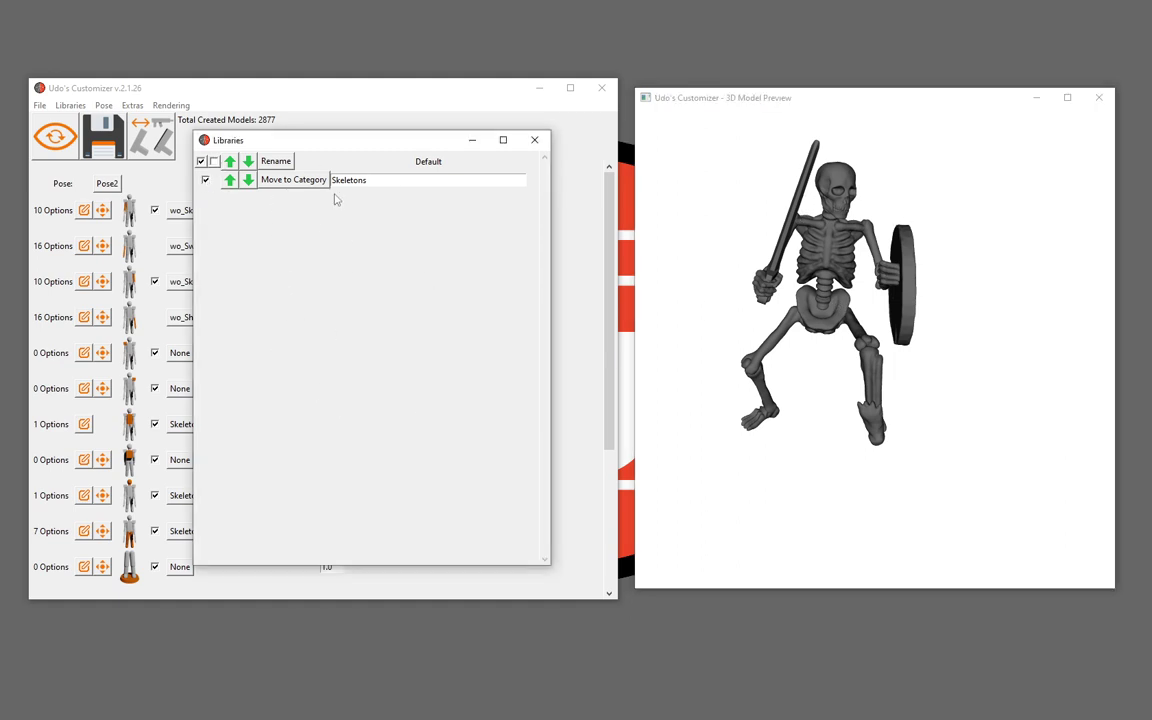
click(534, 140)
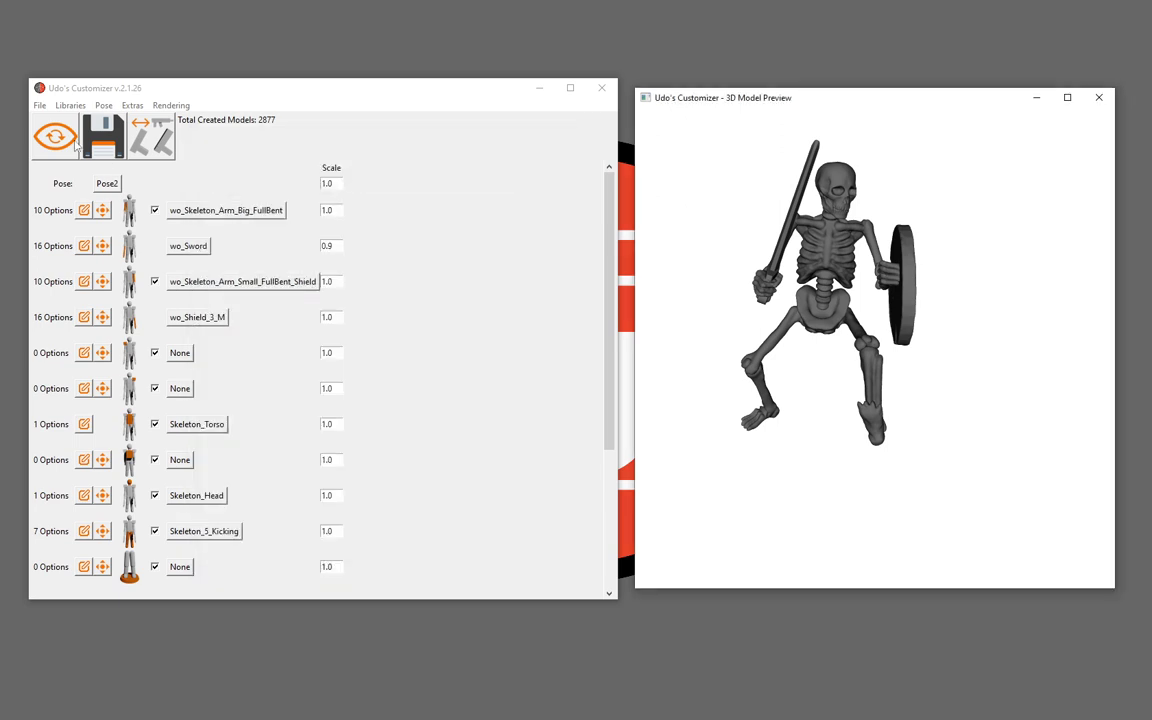
click(104, 106)
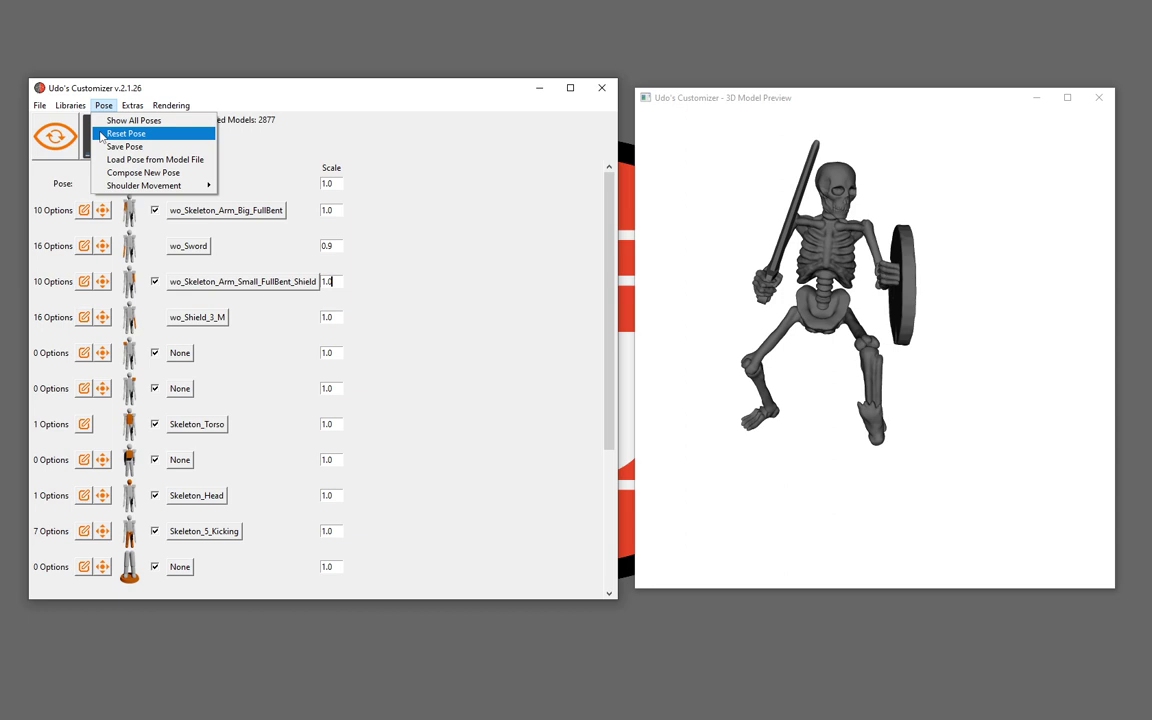
Reset the skeleton to its default pose and rotate the preview
click(125, 133)
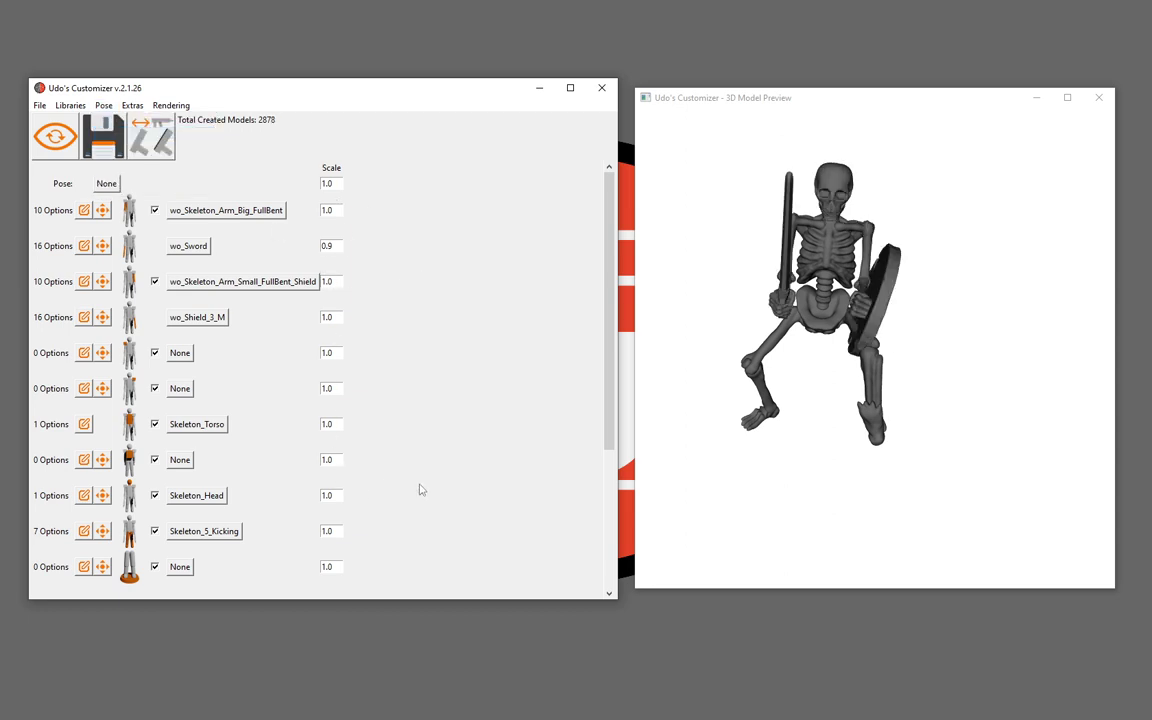
mouse_move(716, 286)
mouse_down()
mouse_move(790, 292)
mouse_move(612, 279)
mouse_up()
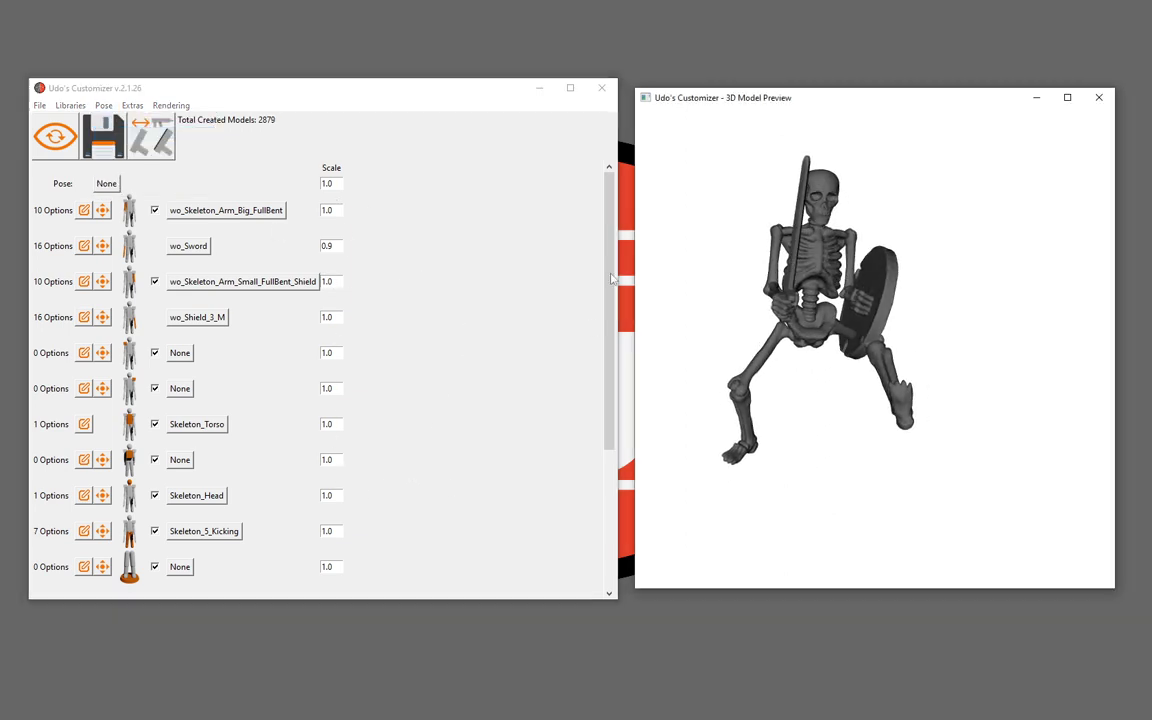
click(103, 105)
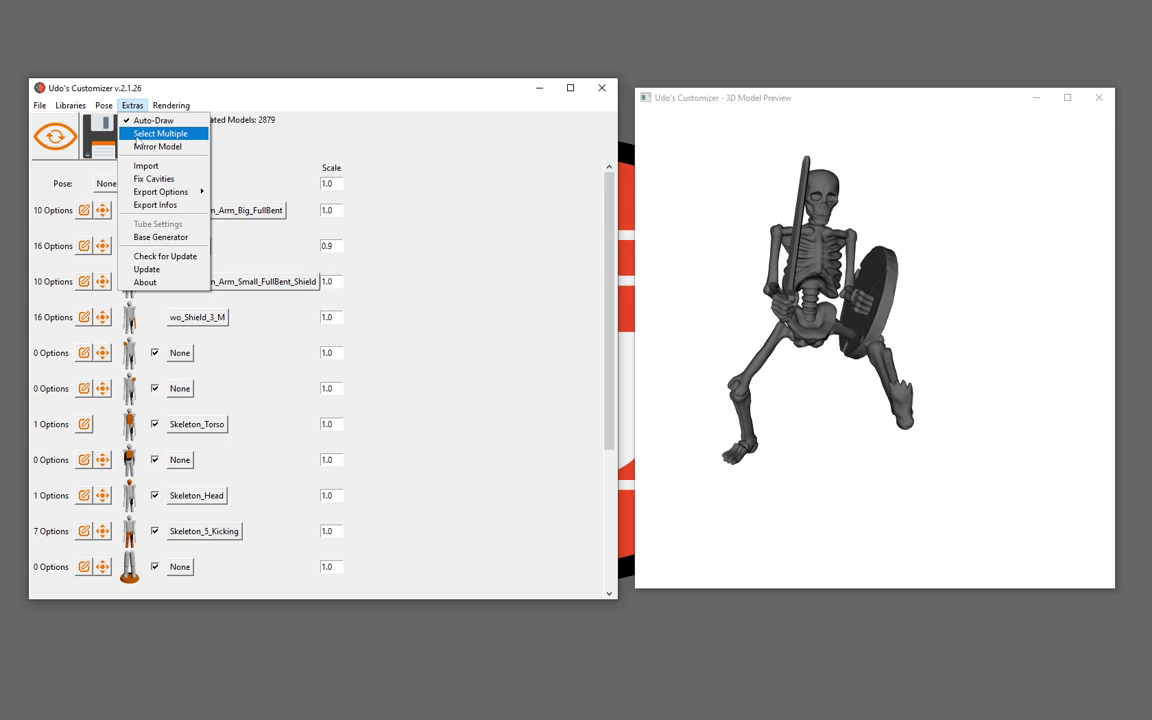
Enable Select Multiple, add wo_Spear_3 and wo_Spear_4 as weapons, and set amount to 3
click(135, 137)
click(330, 281)
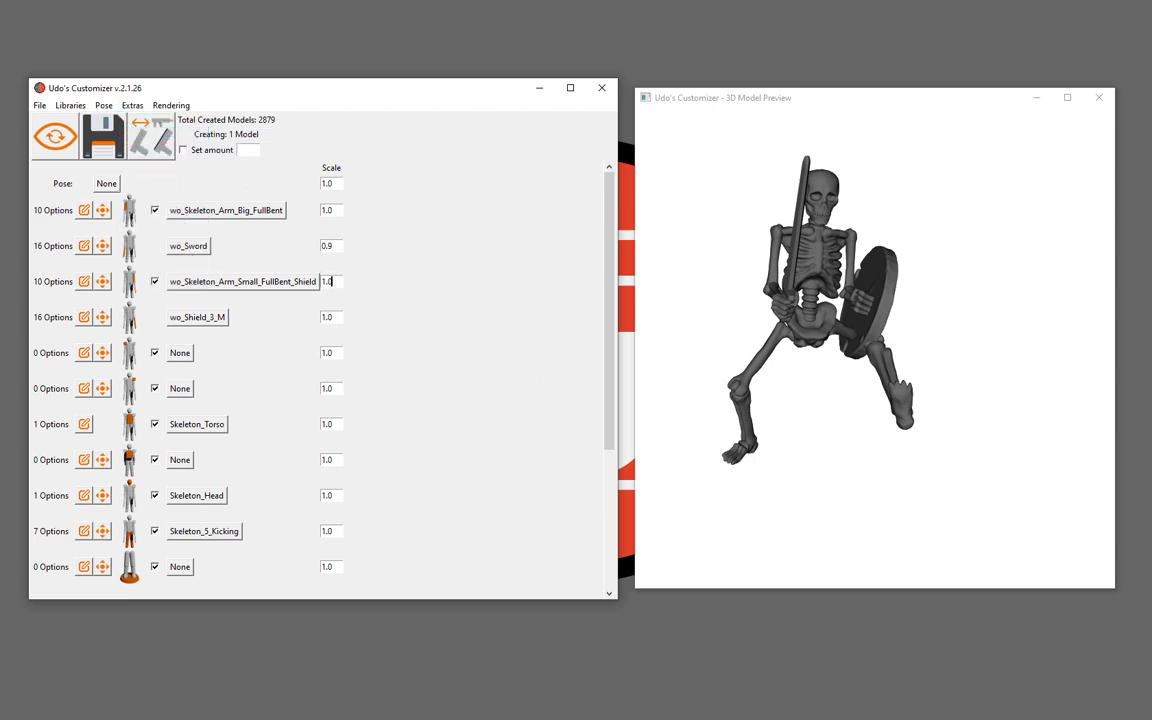
click(197, 317)
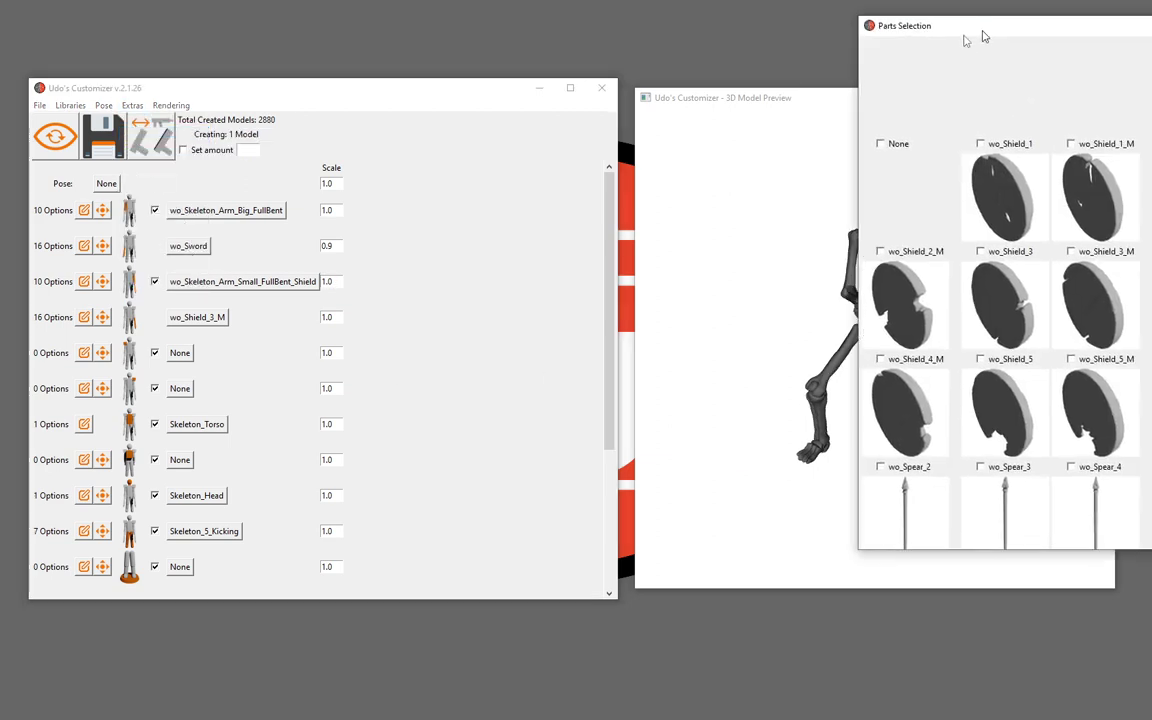
drag(964, 36, 365, 68)
scroll(442, 437, down, 2)
click(371, 413)
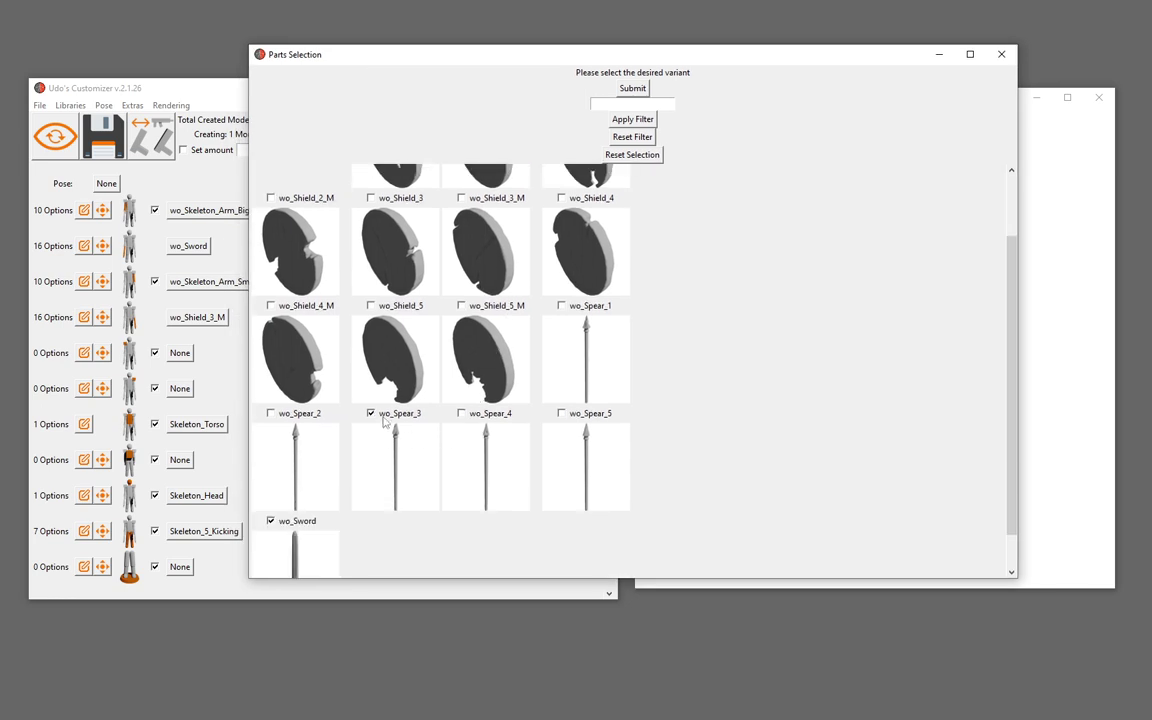
click(461, 413)
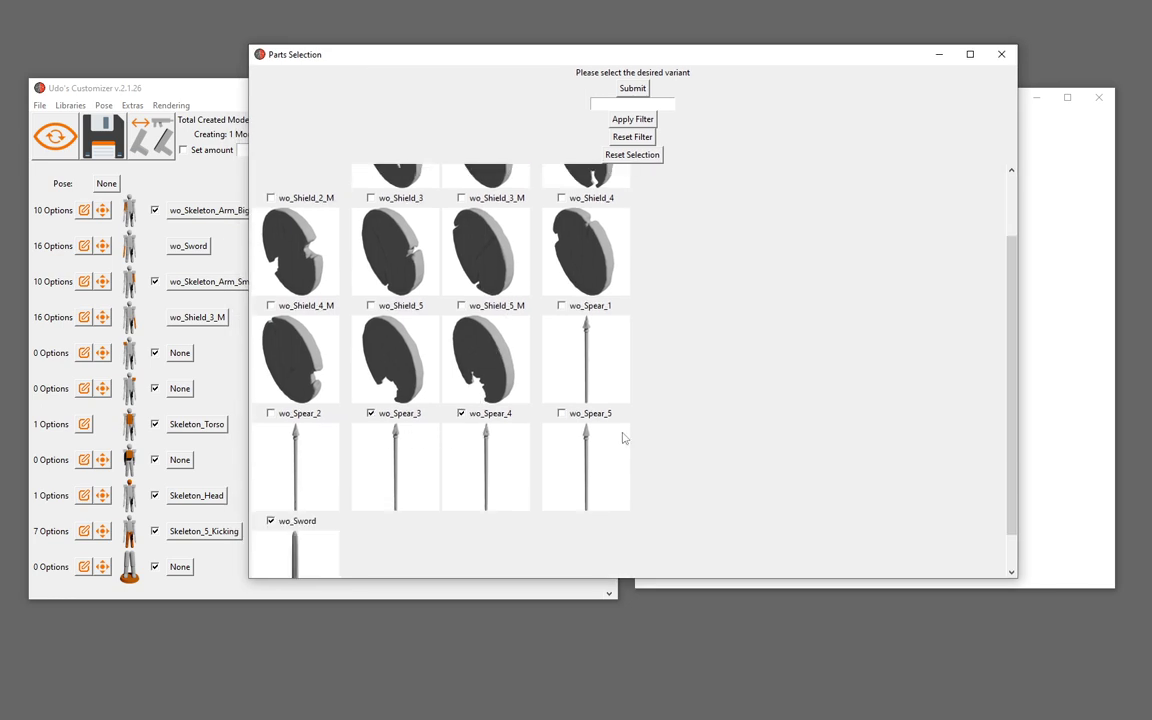
click(632, 88)
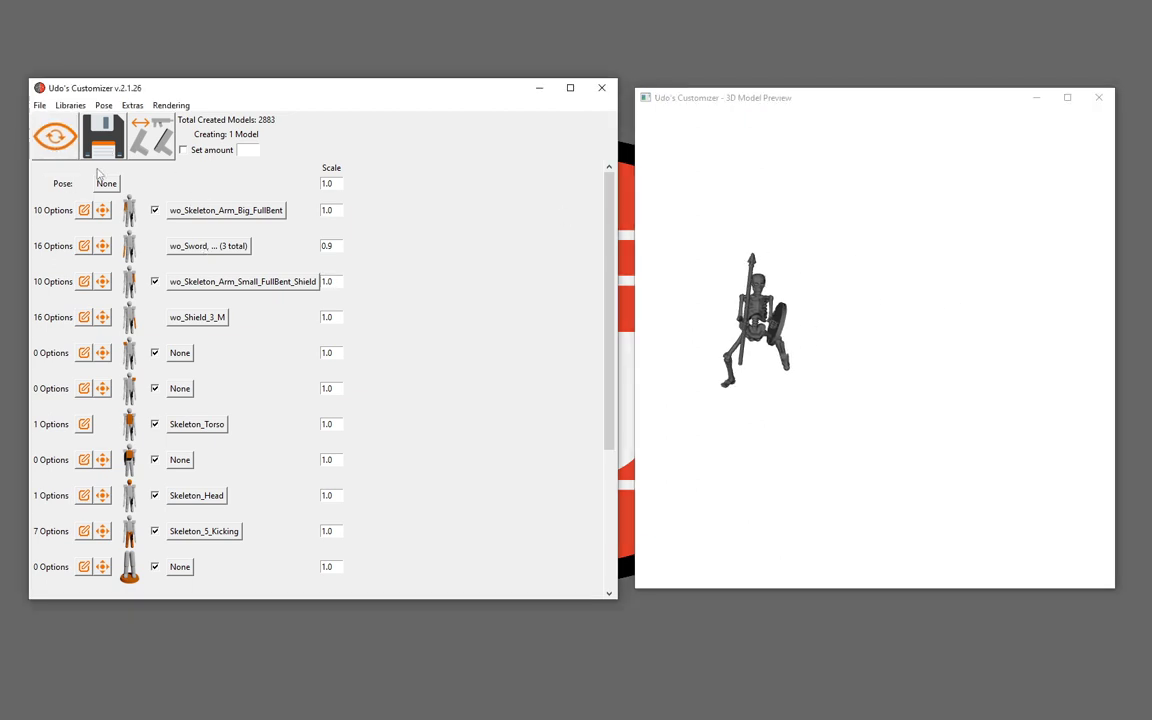
click(205, 152)
Generate three skeletons and orbit the preview to a more frontal view
click(58, 120)
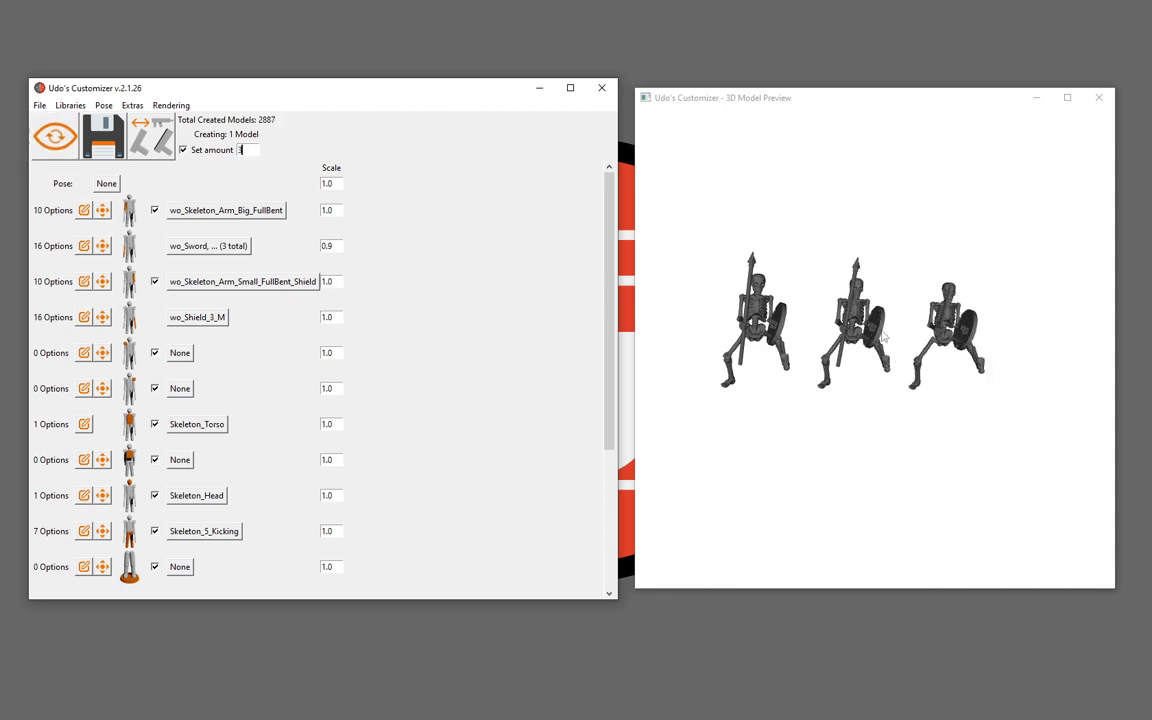
mouse_move(793, 363)
mouse_down()
mouse_move(913, 375)
mouse_move(874, 404)
mouse_up()
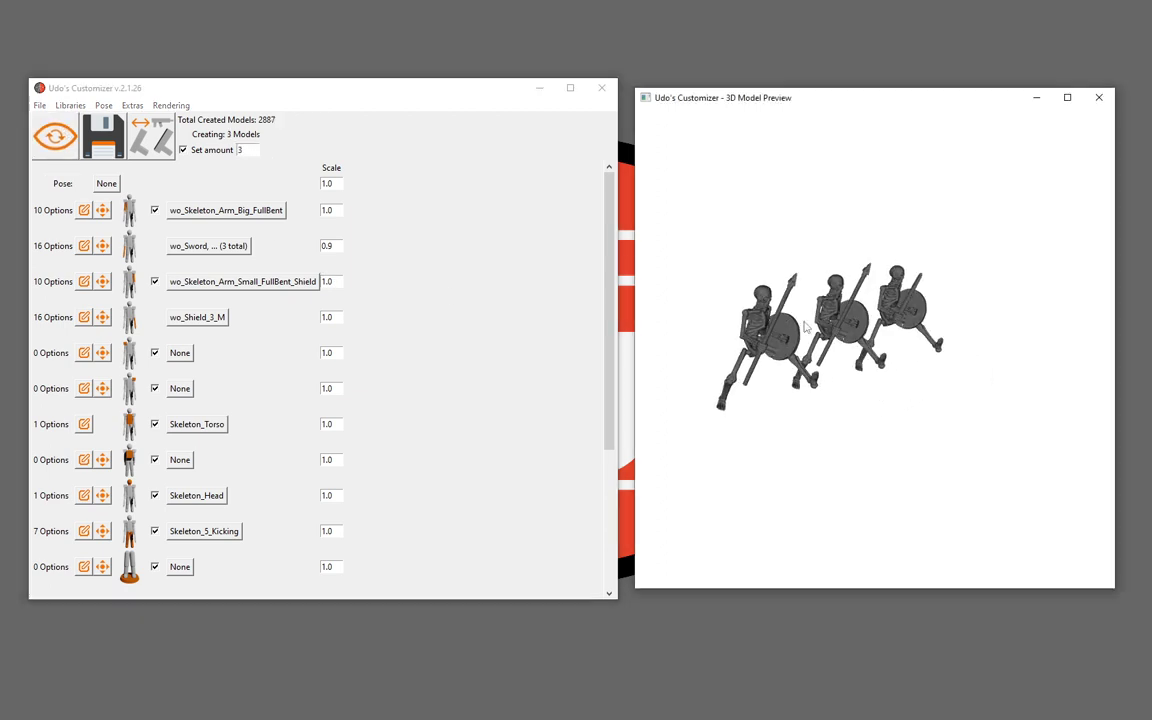
scroll(796, 332, up, 3)
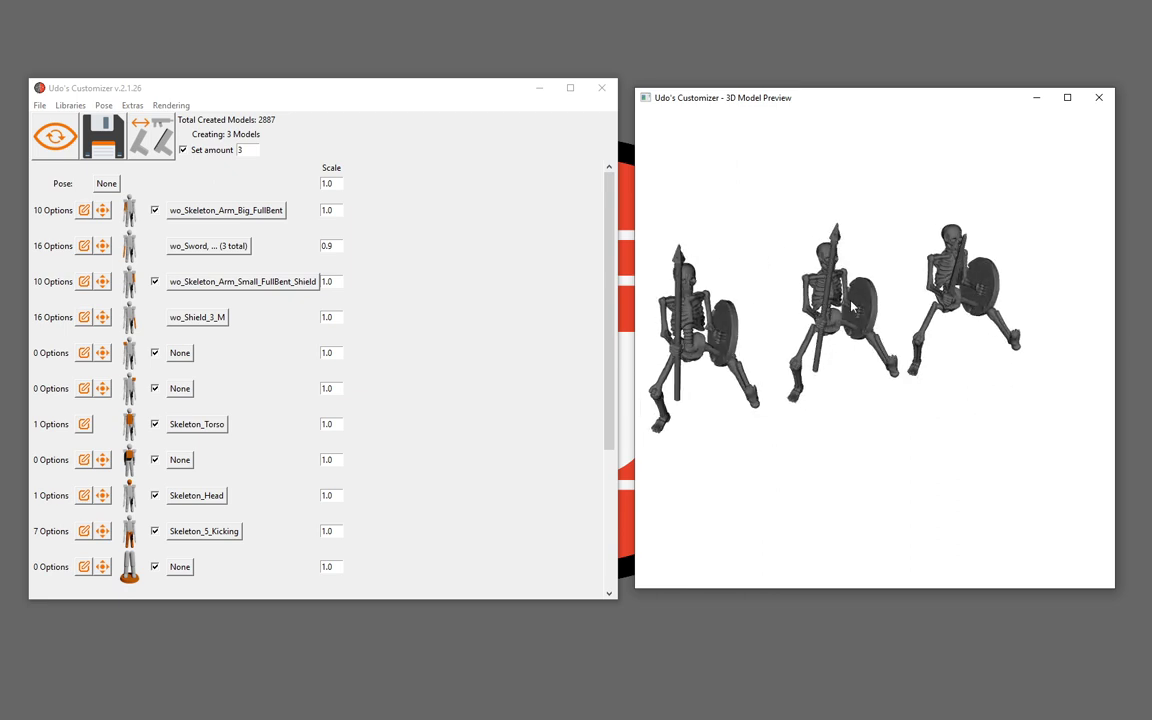
drag(775, 224, 987, 268)
Let the pose vary between Pose2 and Standard_Skeleton, then zoom out on the three skeletons
click(103, 165)
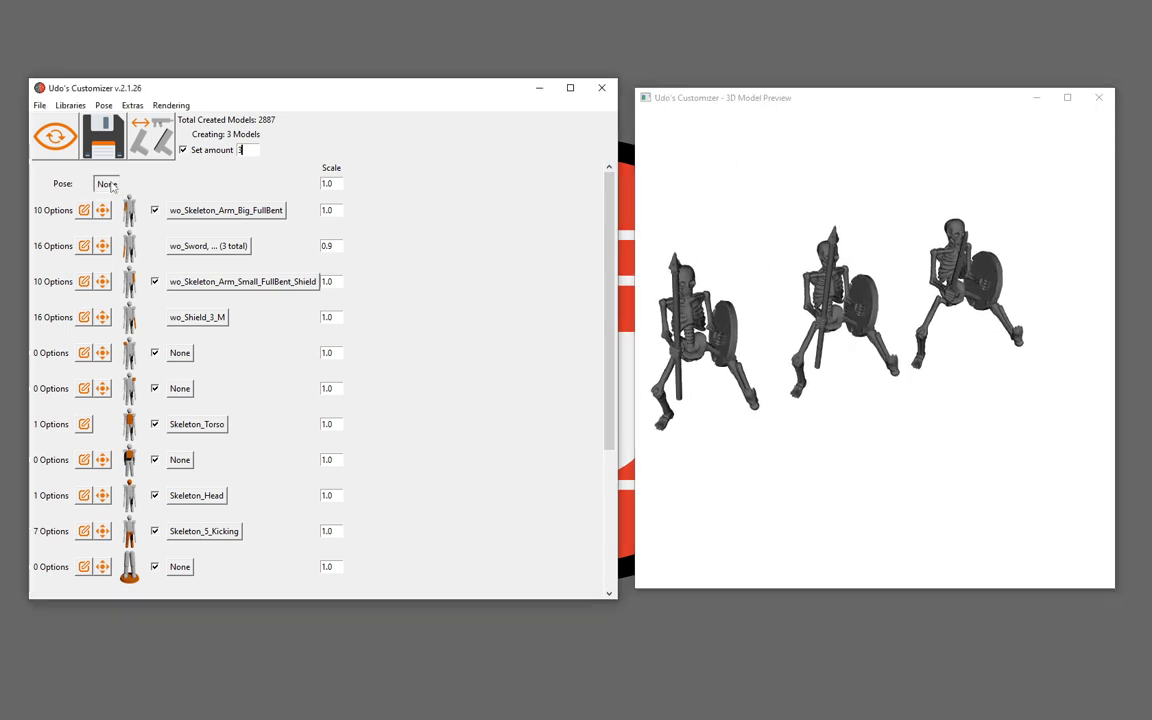
click(106, 183)
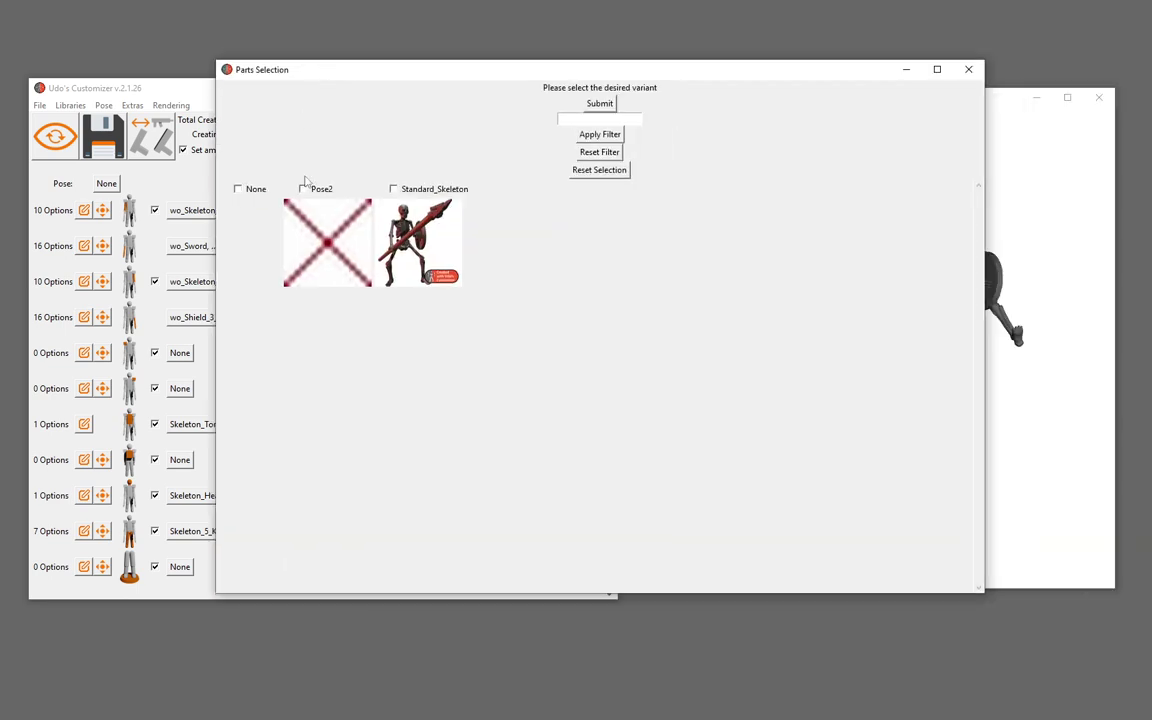
click(303, 188)
click(393, 188)
click(599, 103)
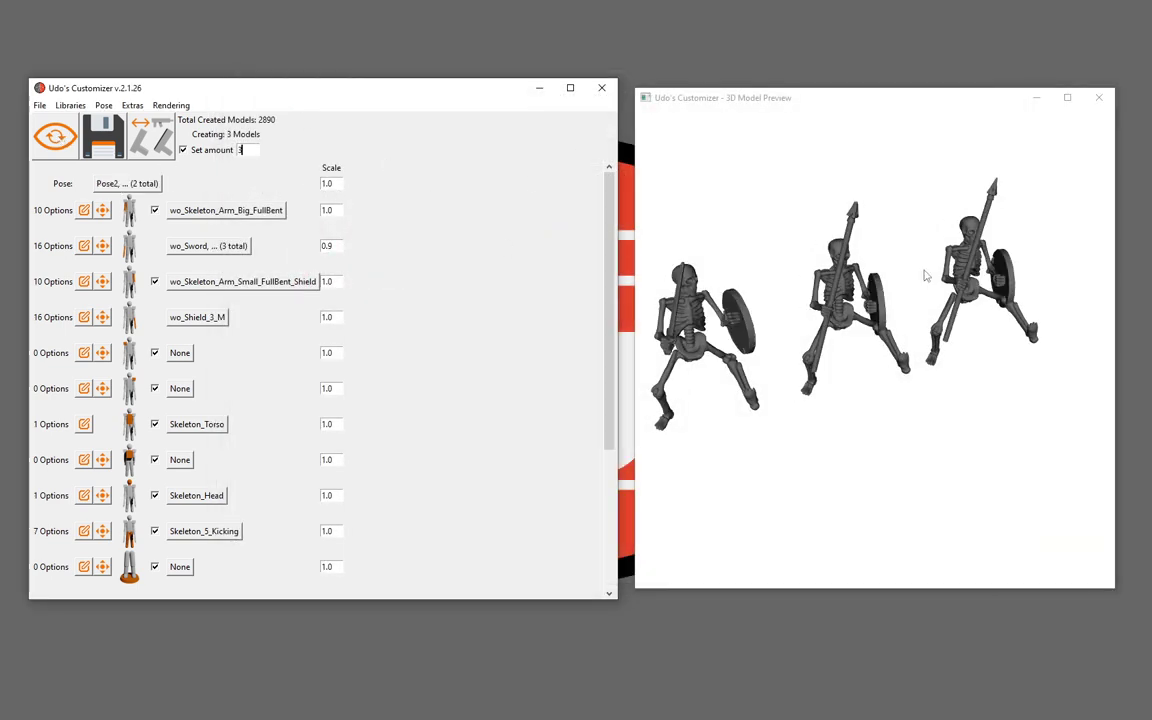
mouse_move(926, 270)
mouse_down()
mouse_move(843, 257)
mouse_move(990, 262)
mouse_move(820, 345)
mouse_move(850, 300)
mouse_up()
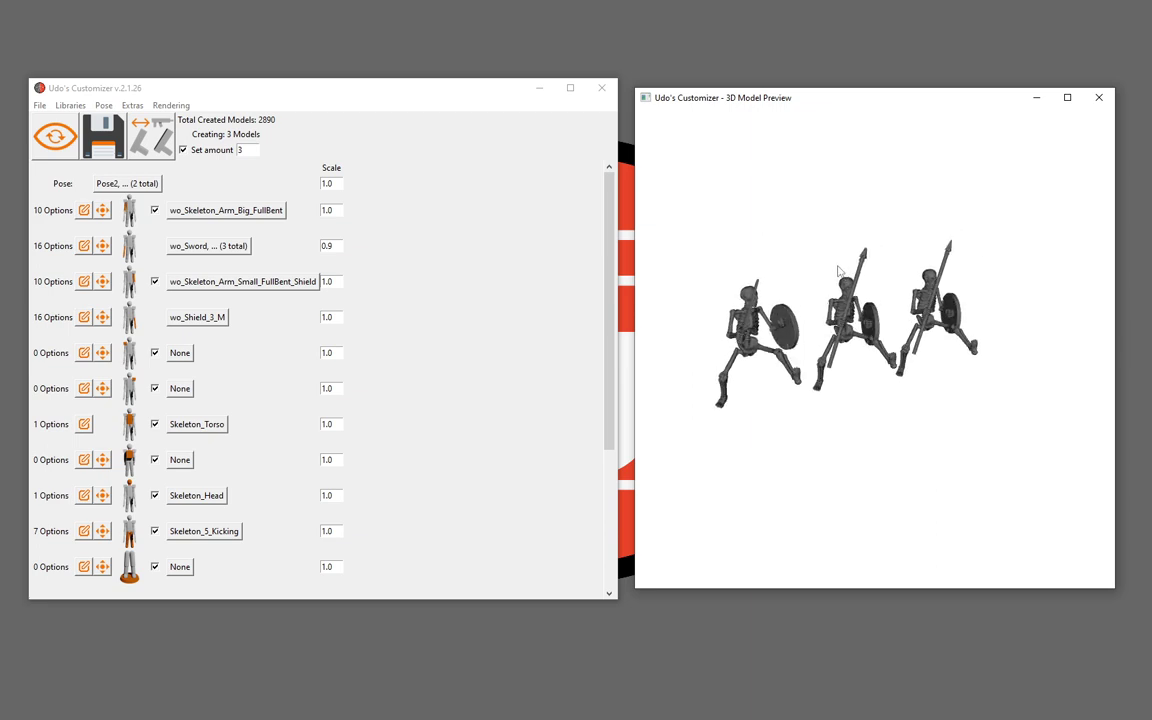
Swap Skeleton_5_Kicking legs for Skeleton_7_Running and inspect the three regenerated skeletons
click(207, 535)
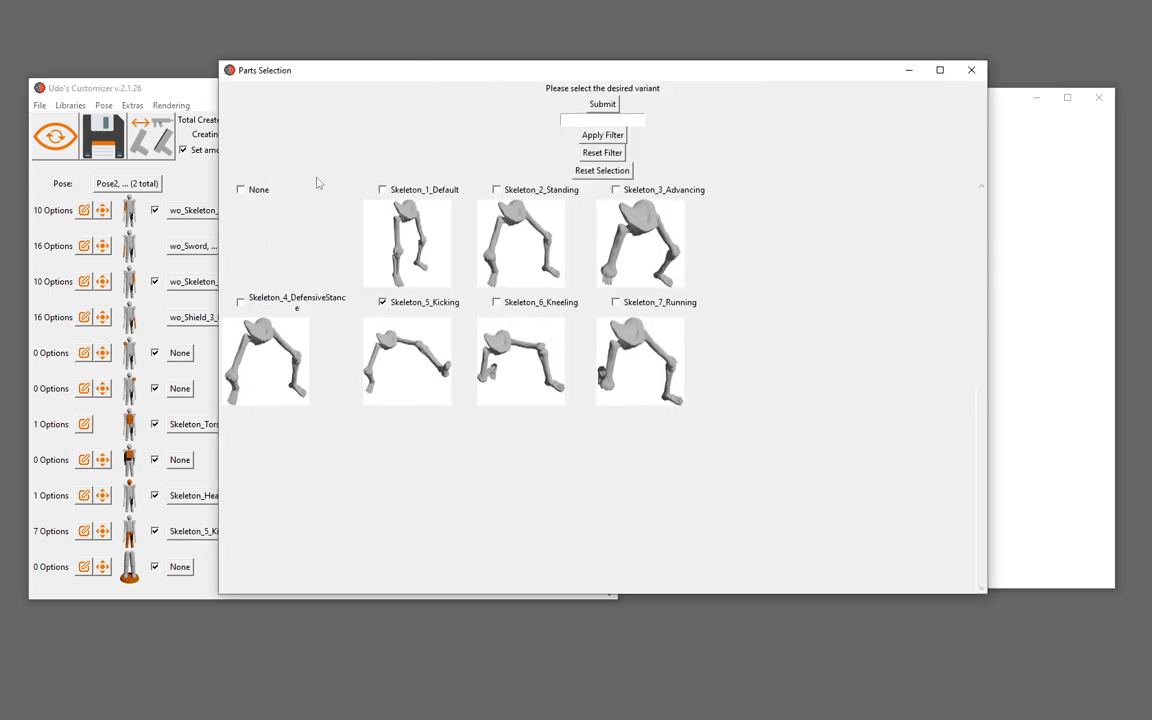
click(636, 305)
click(602, 104)
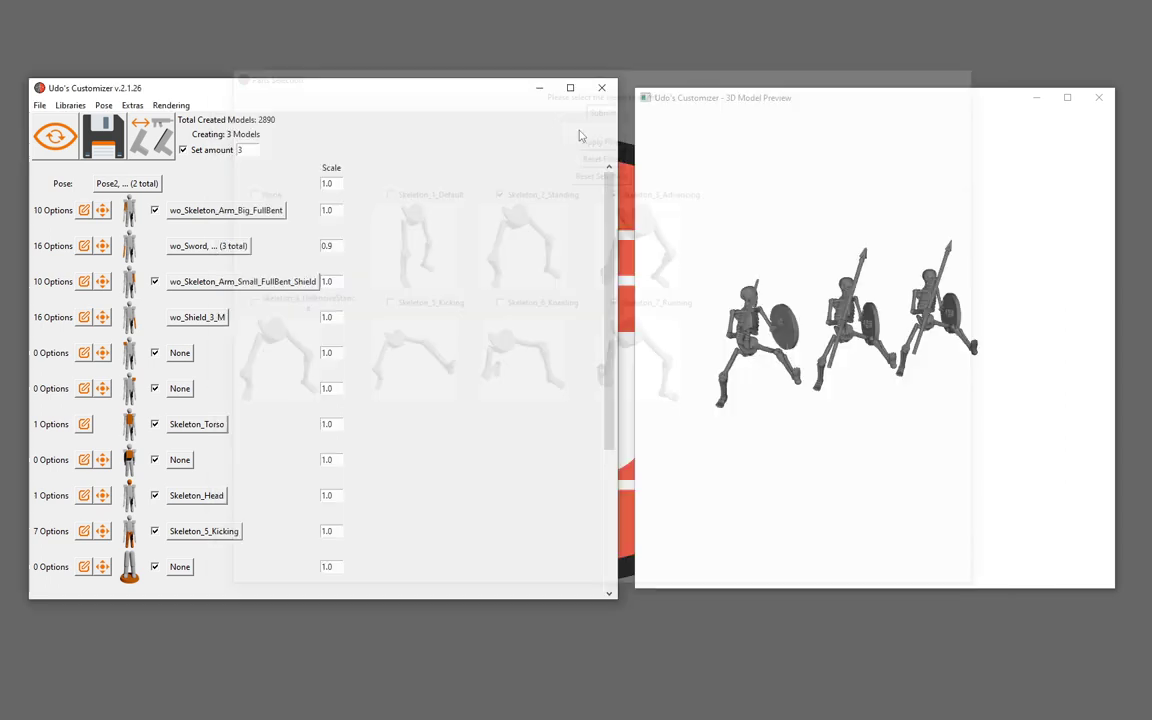
mouse_move(828, 298)
mouse_down()
mouse_move(850, 362)
mouse_move(763, 327)
mouse_up()
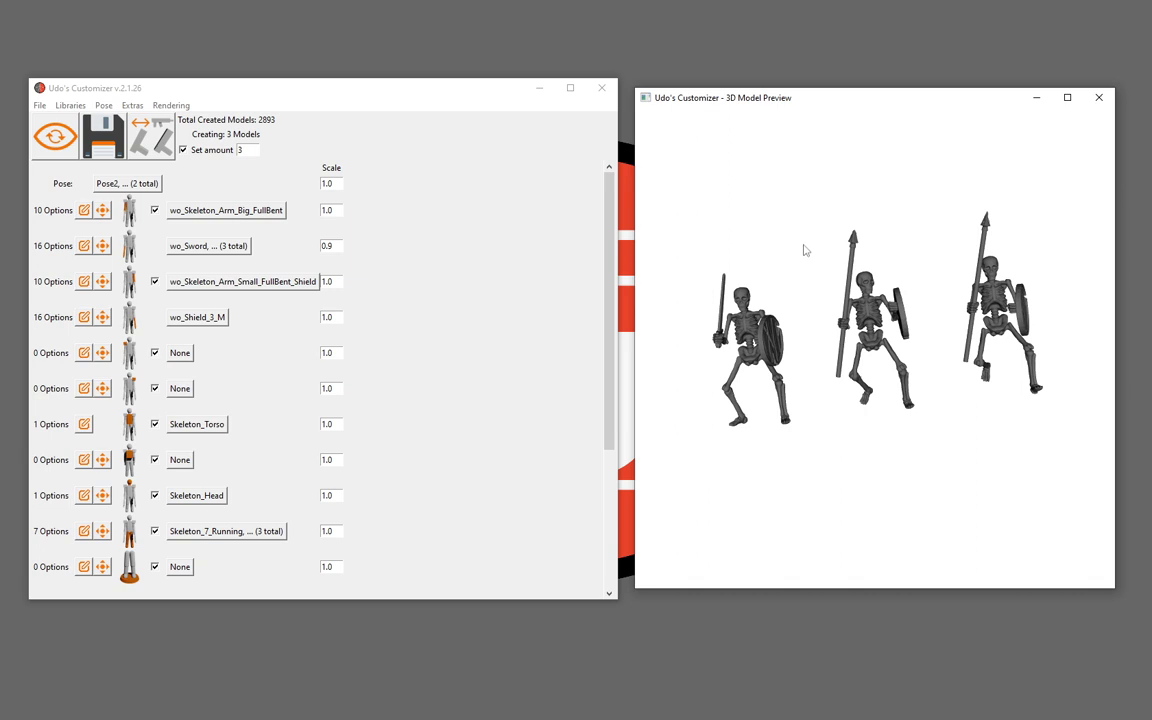
click(130, 105)
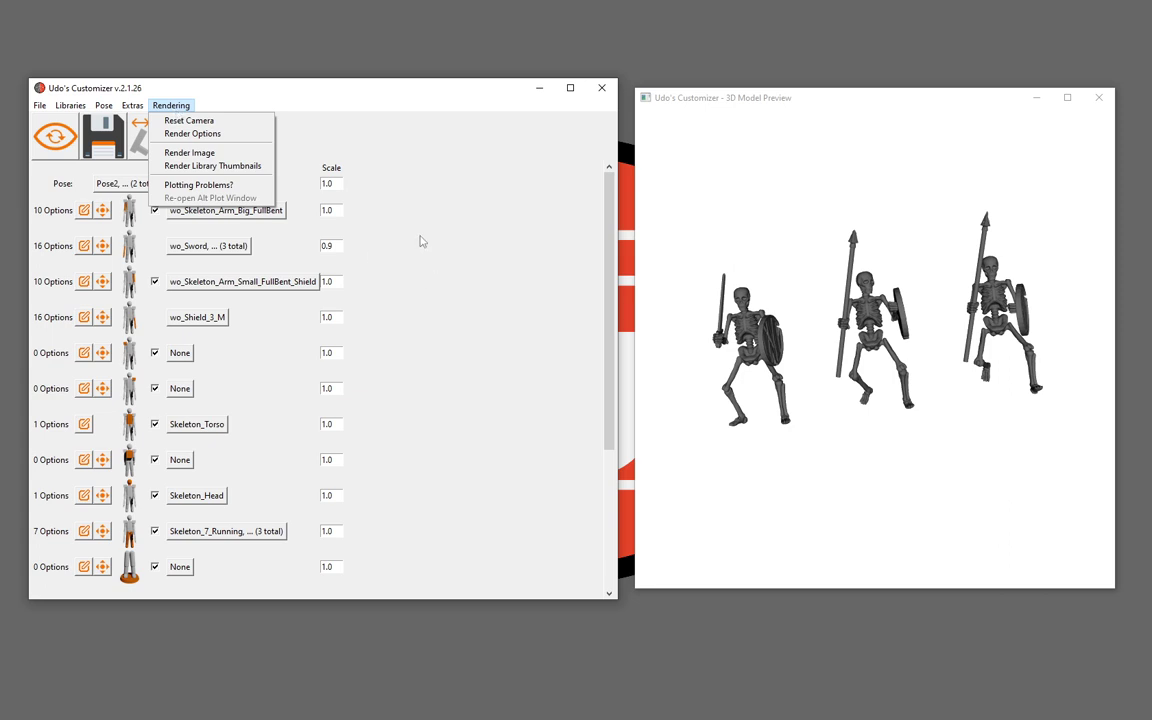
click(378, 213)
drag(775, 306, 858, 330)
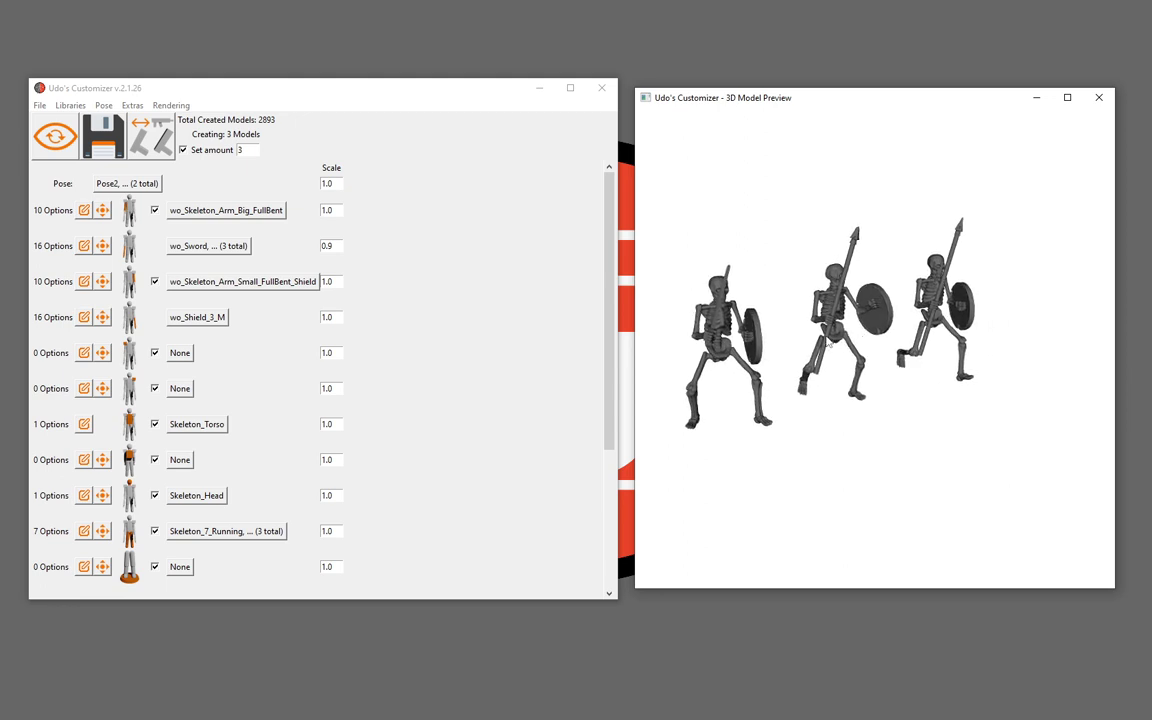
mouse_move(825, 434)
mouse_down()
mouse_move(722, 406)
mouse_move(832, 415)
mouse_up()
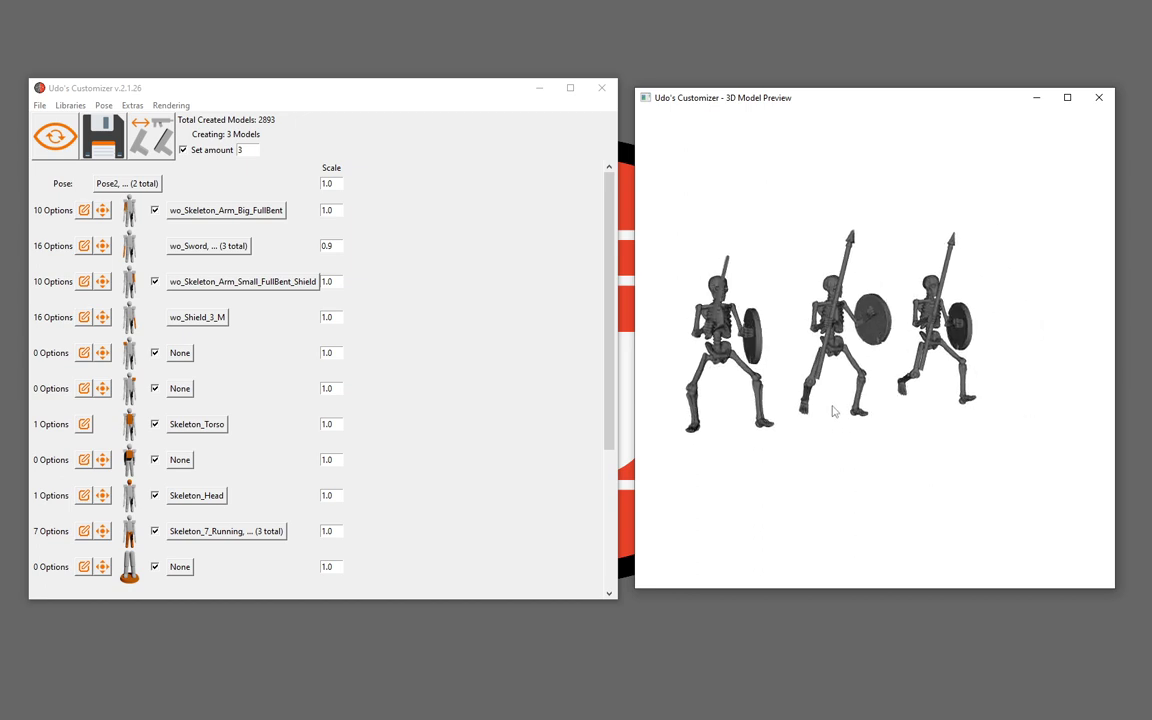